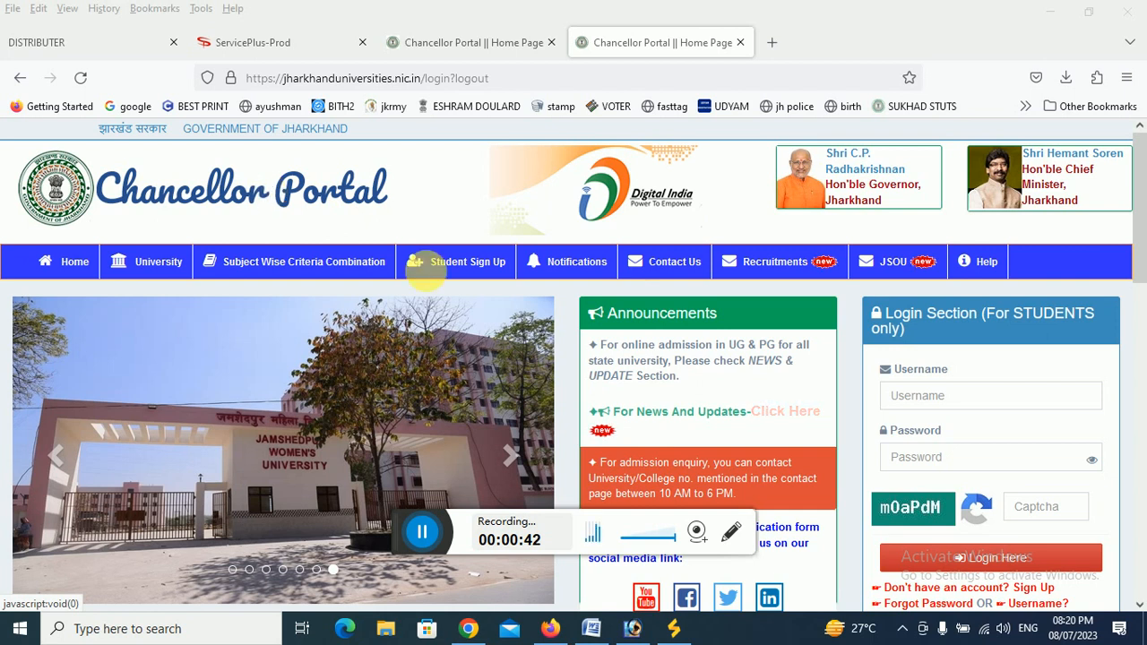
click(591, 628)
triple_click(589, 193)
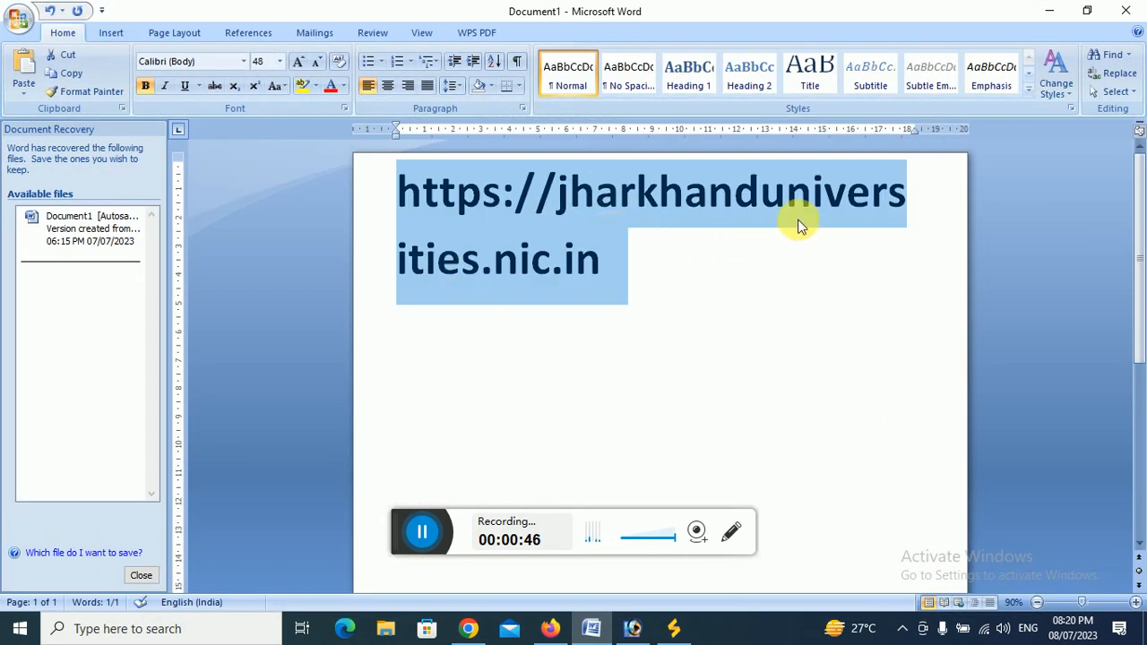
click(551, 628)
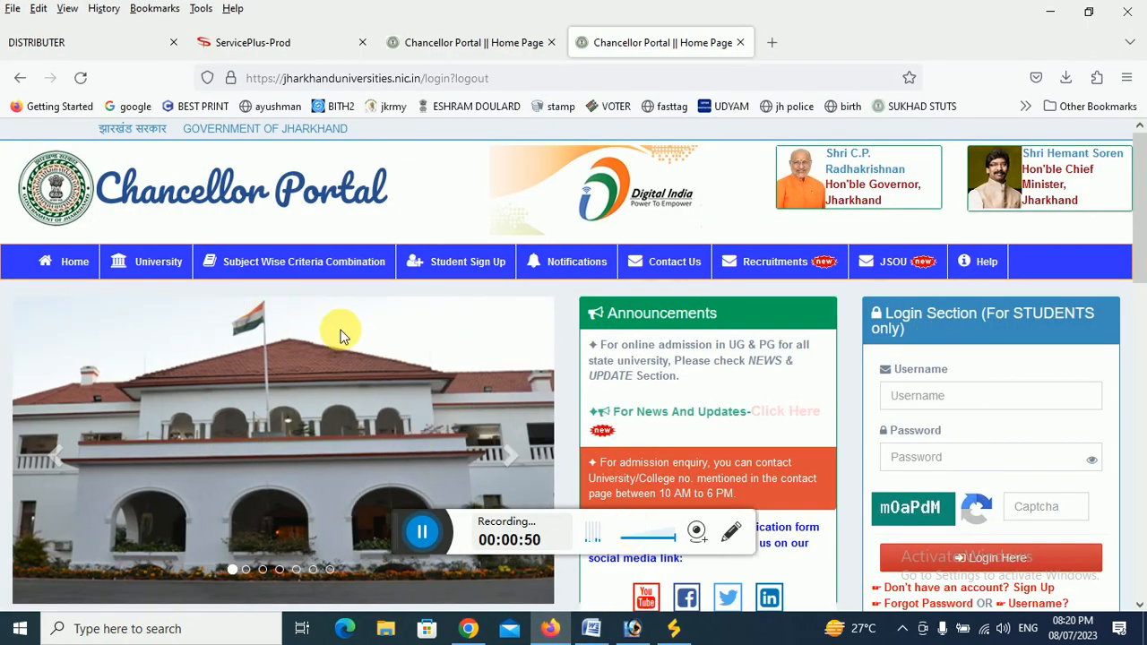
Step: Open the student sign-up page from the account link in the home page's student login section
scroll(789, 277, down, 2)
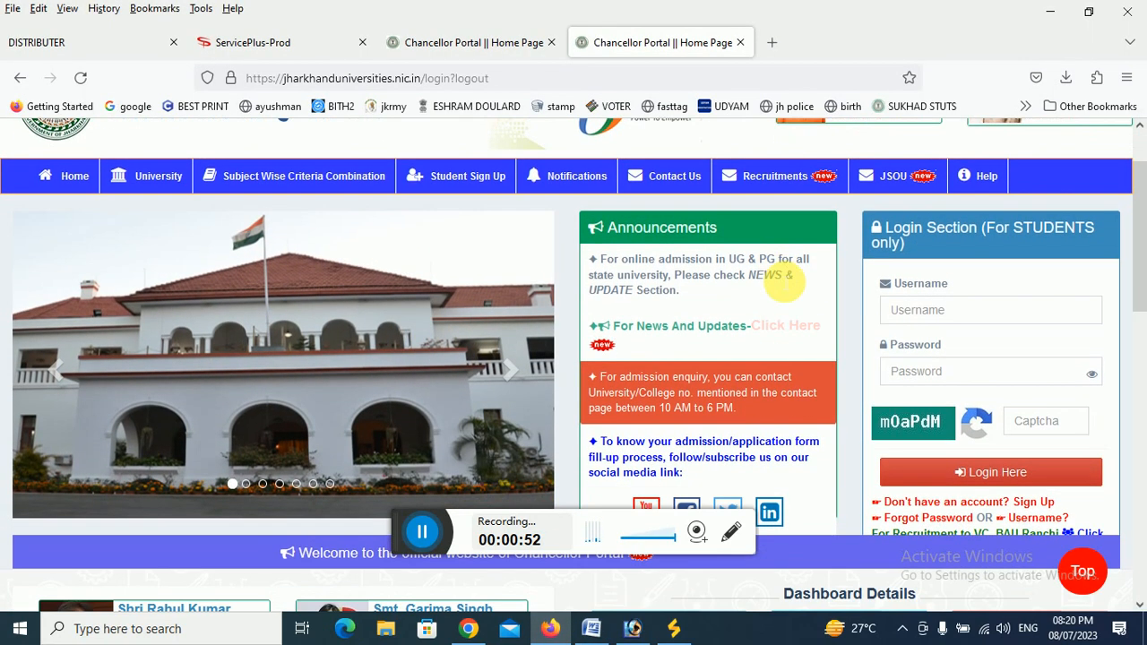
scroll(730, 300, down, 2)
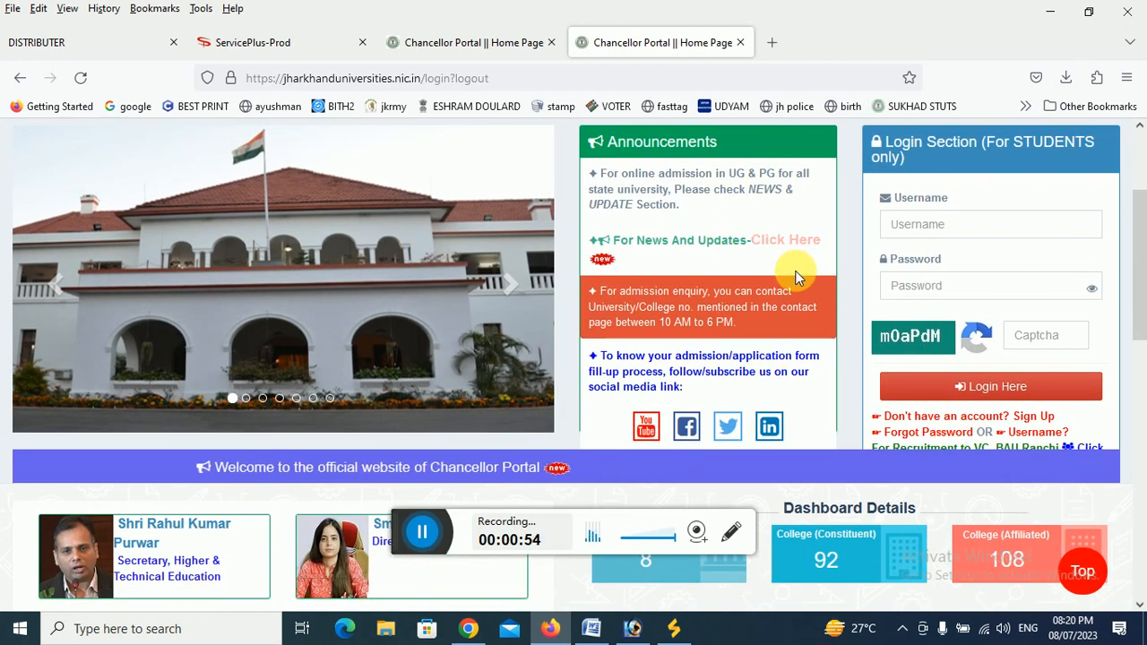
scroll(1021, 408, down, 2)
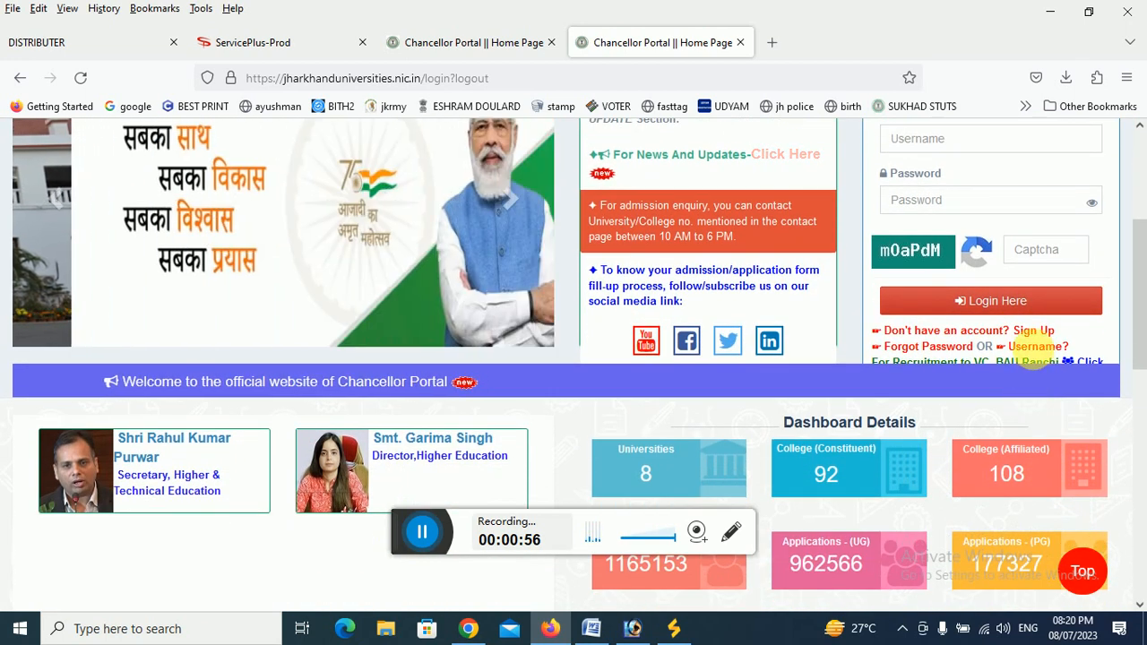
click(1033, 333)
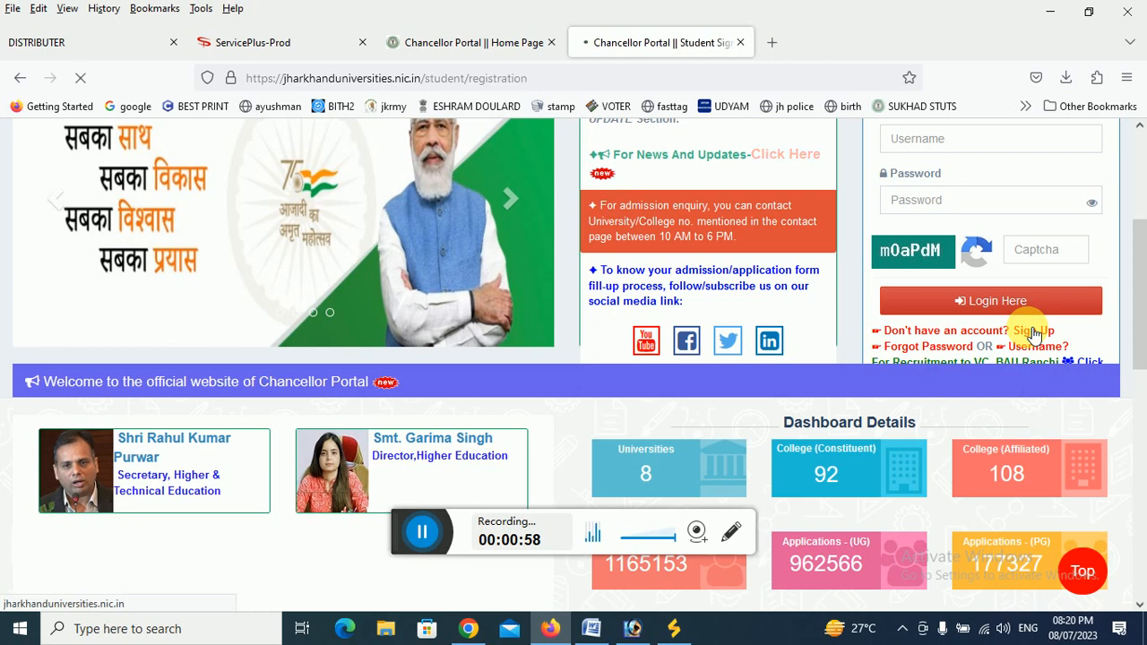
Step: Open the user sign-up guidelines, read the rules from full name to confirm password, and close them
scroll(747, 336, down, 4)
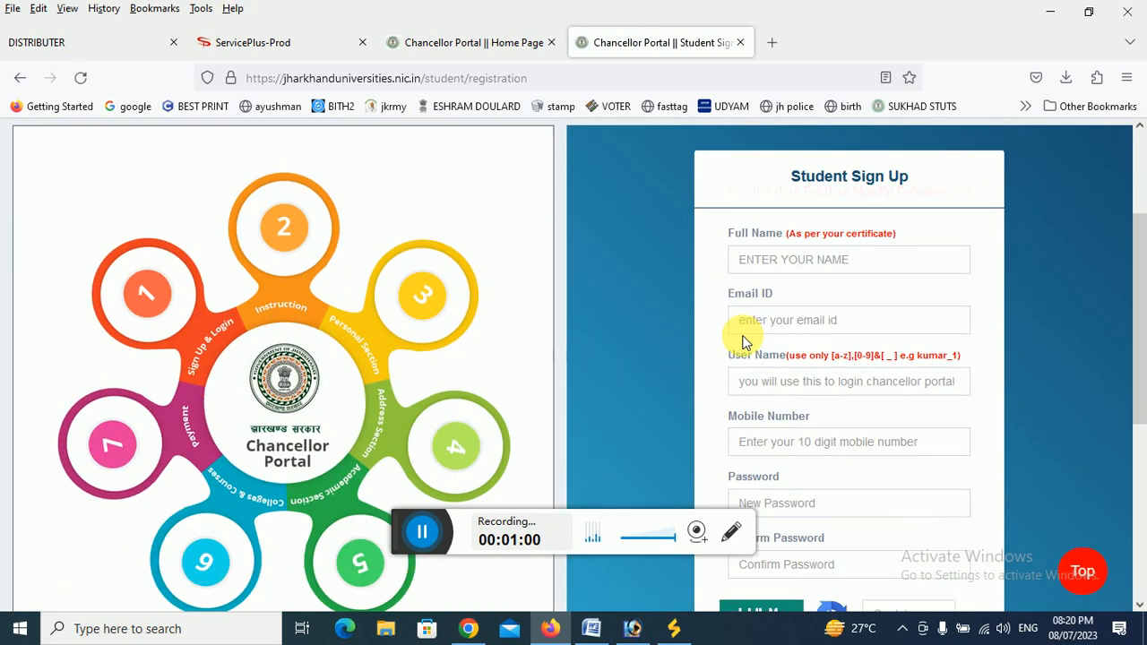
scroll(746, 338, up, 2)
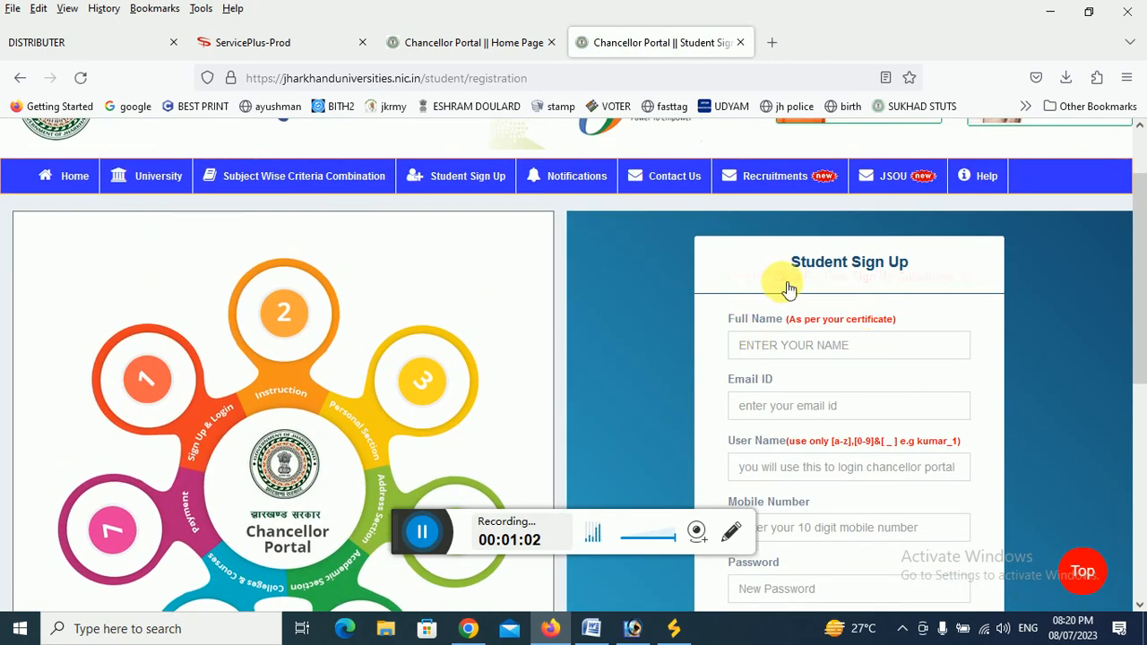
scroll(789, 287, down, 2)
scroll(811, 287, up, 2)
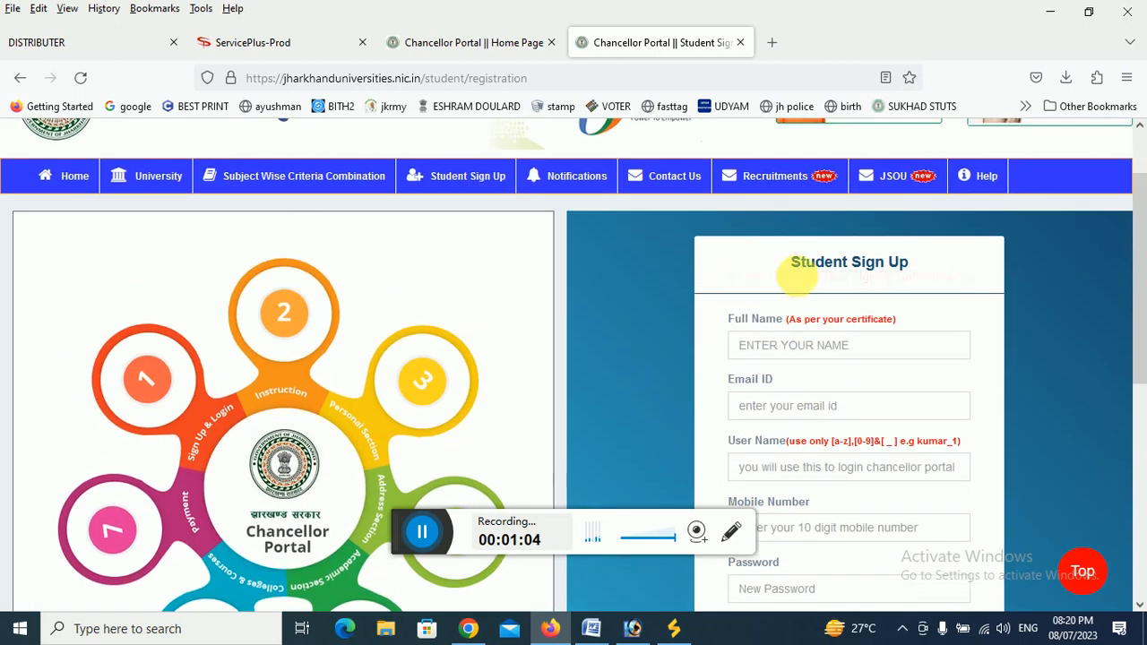
click(786, 276)
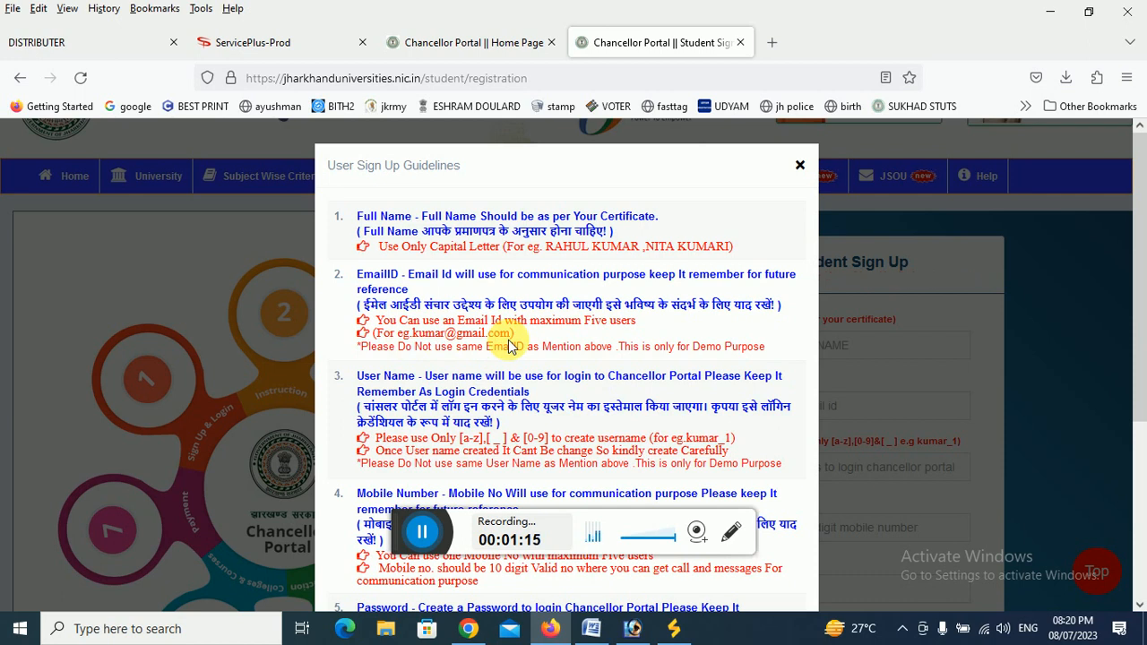
scroll(508, 389, down, 2)
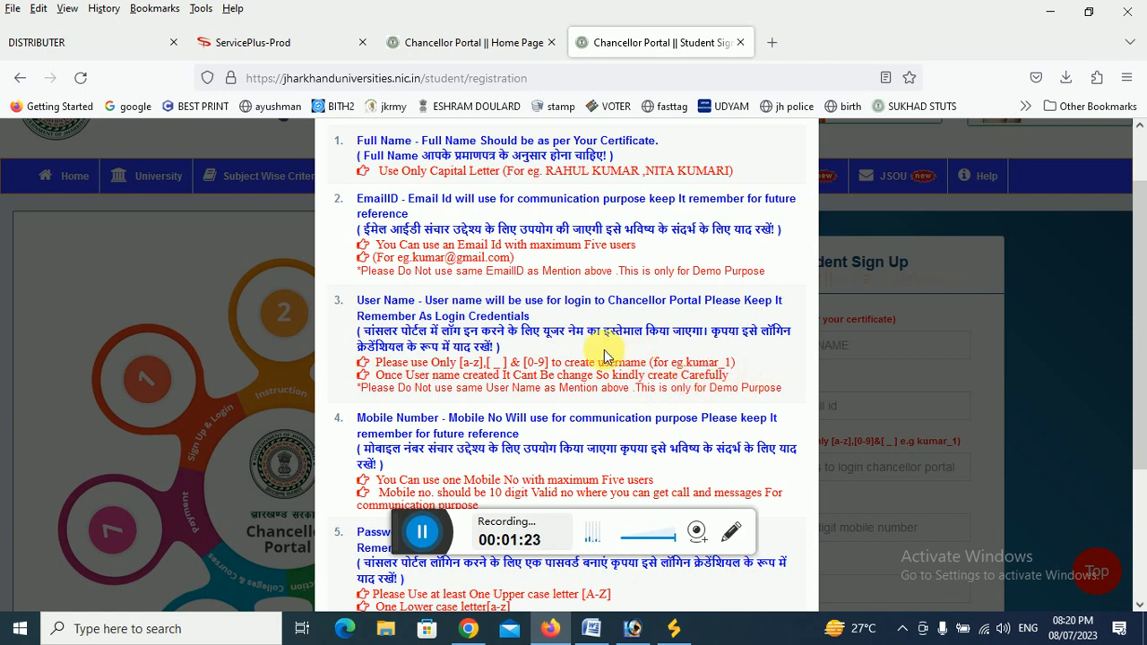
scroll(631, 394, down, 2)
scroll(627, 398, down, 3)
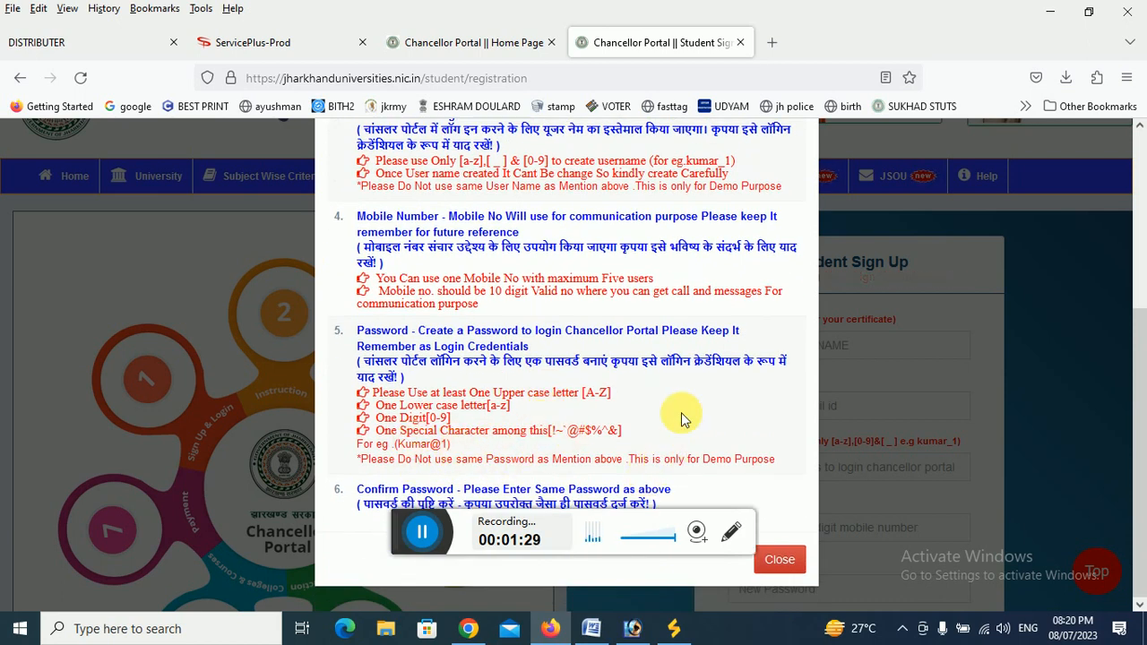
click(779, 561)
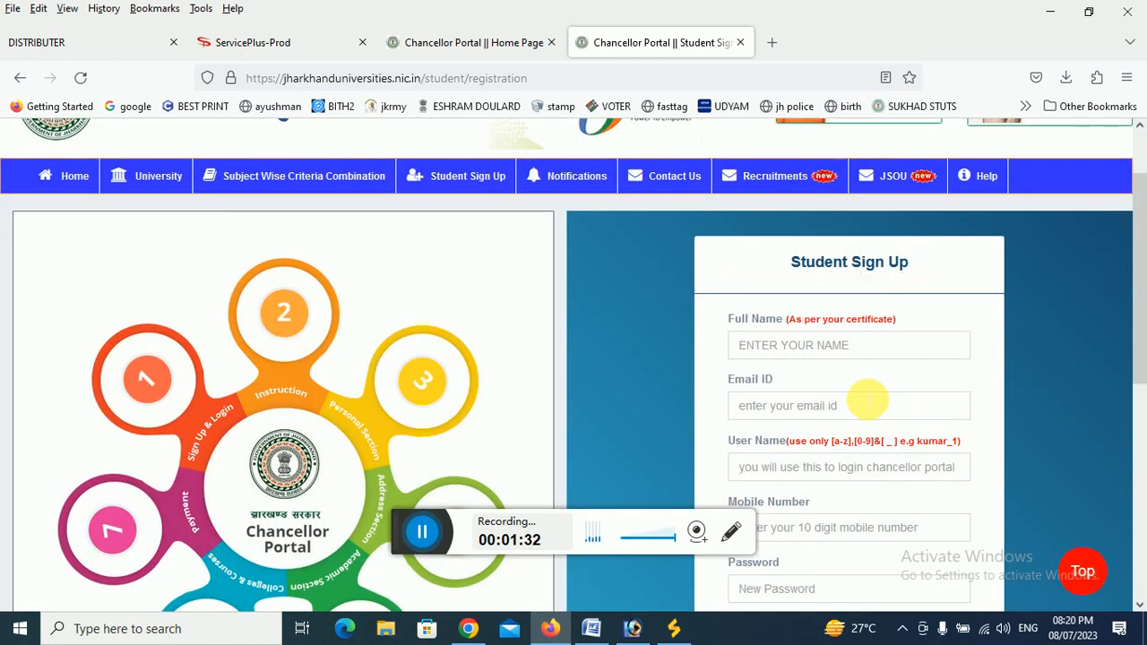
Step: Go through the sign-up form's Full Name, Email ID, User Name, Mobile Number and Password fields without filling them in
scroll(813, 336, down, 1)
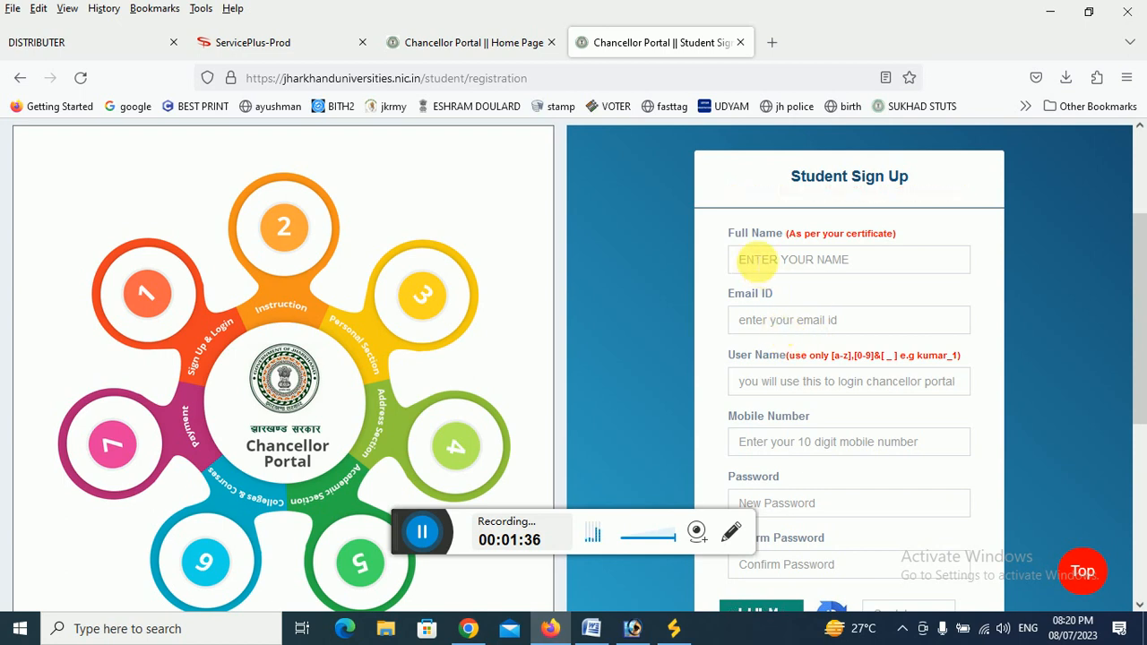
click(778, 259)
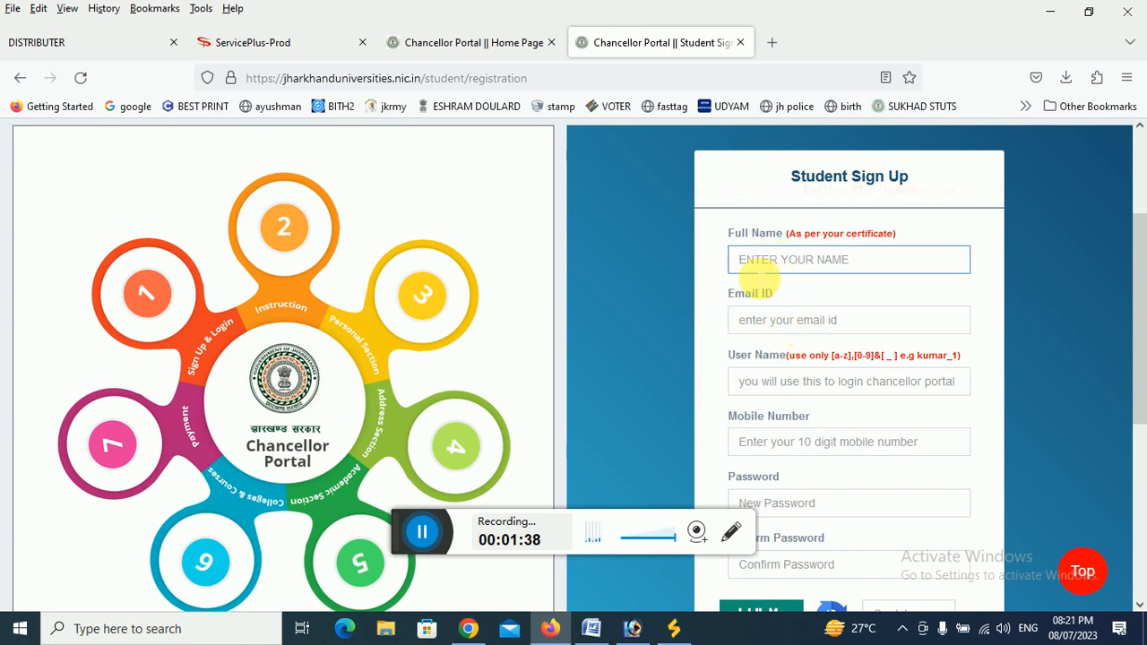
click(829, 320)
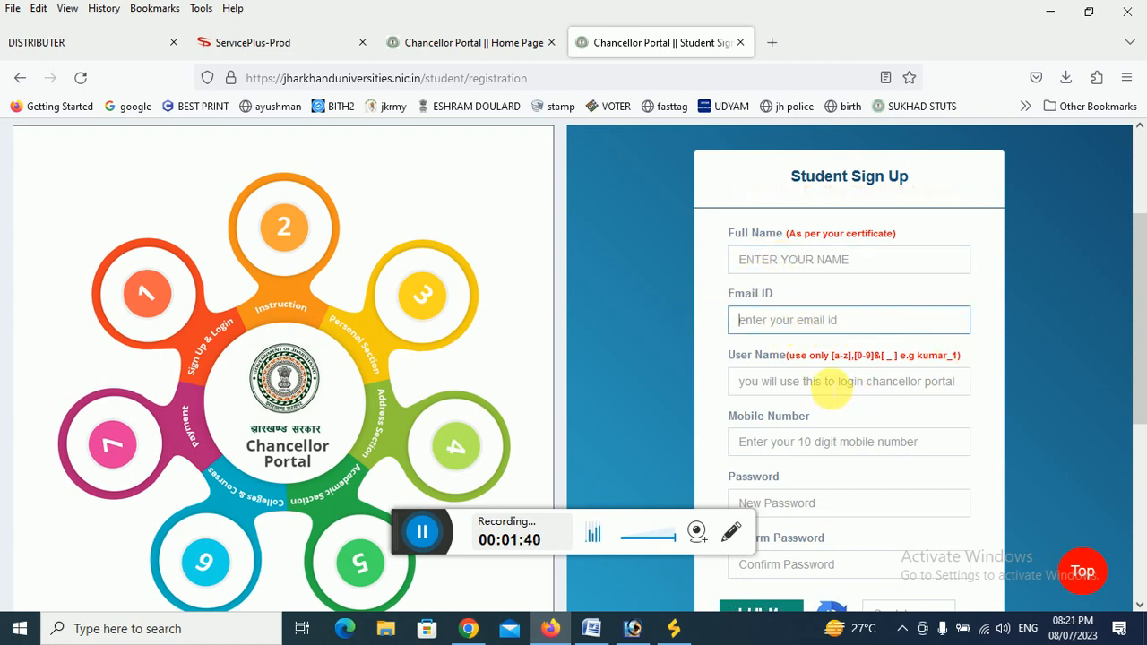
click(831, 385)
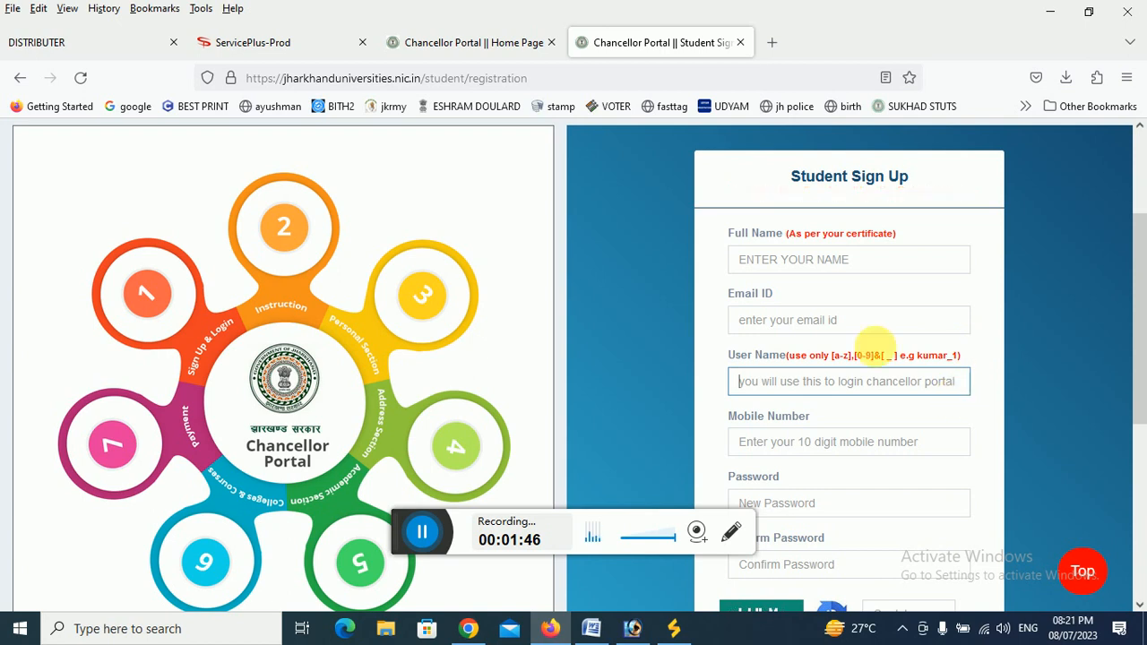
scroll(860, 390, down, 2)
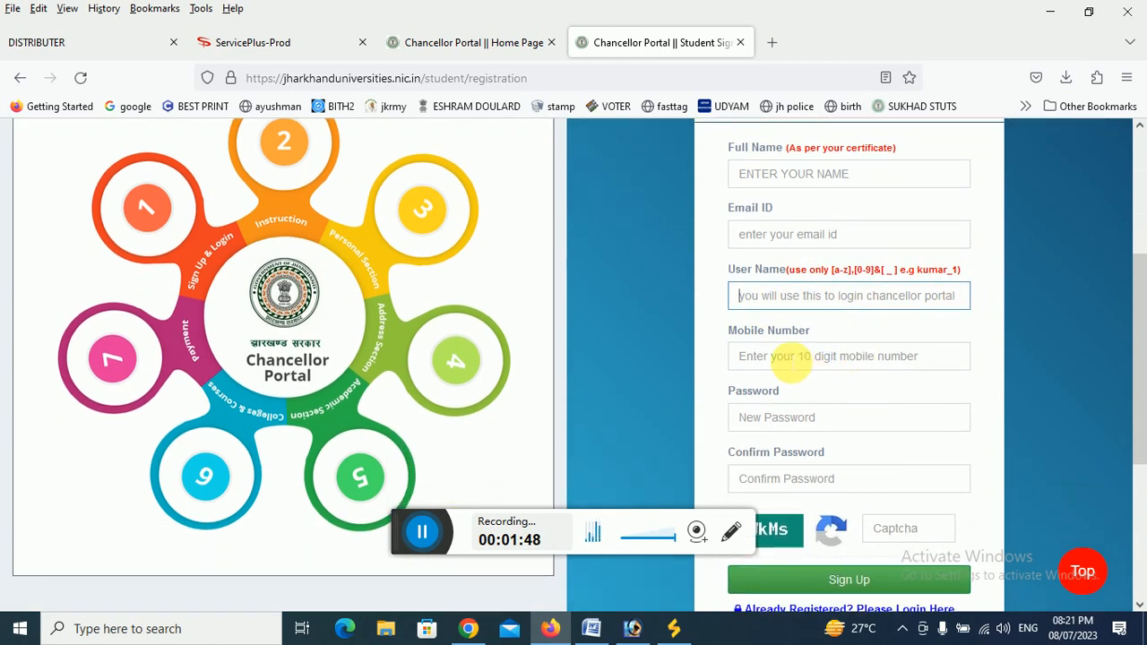
click(793, 359)
scroll(784, 358, down, 2)
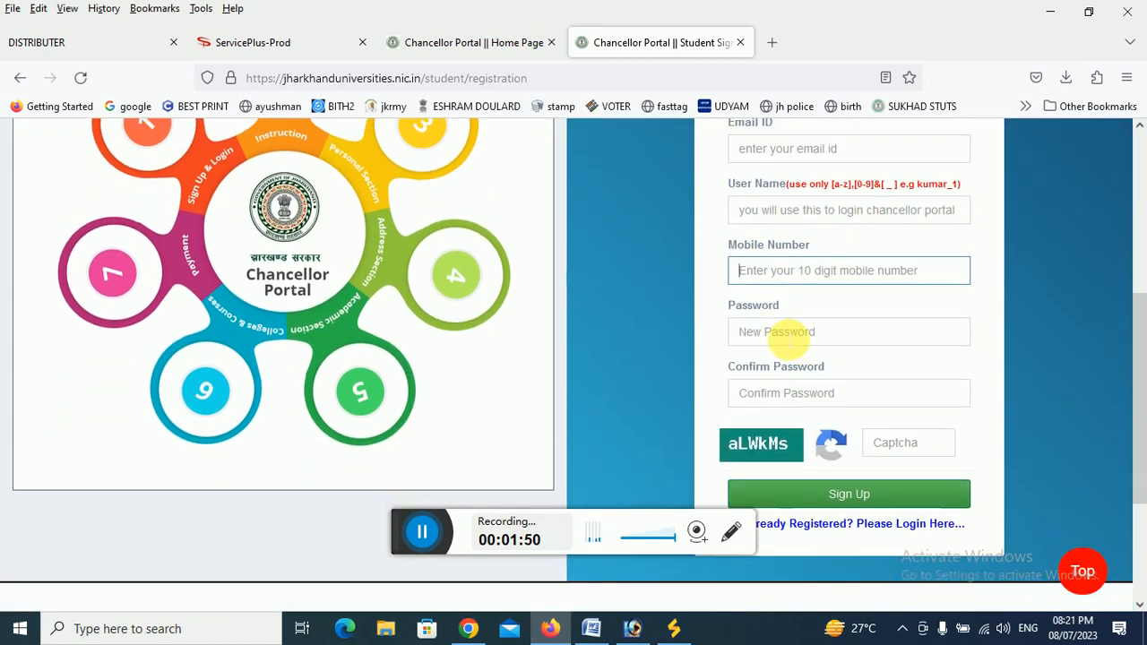
click(787, 331)
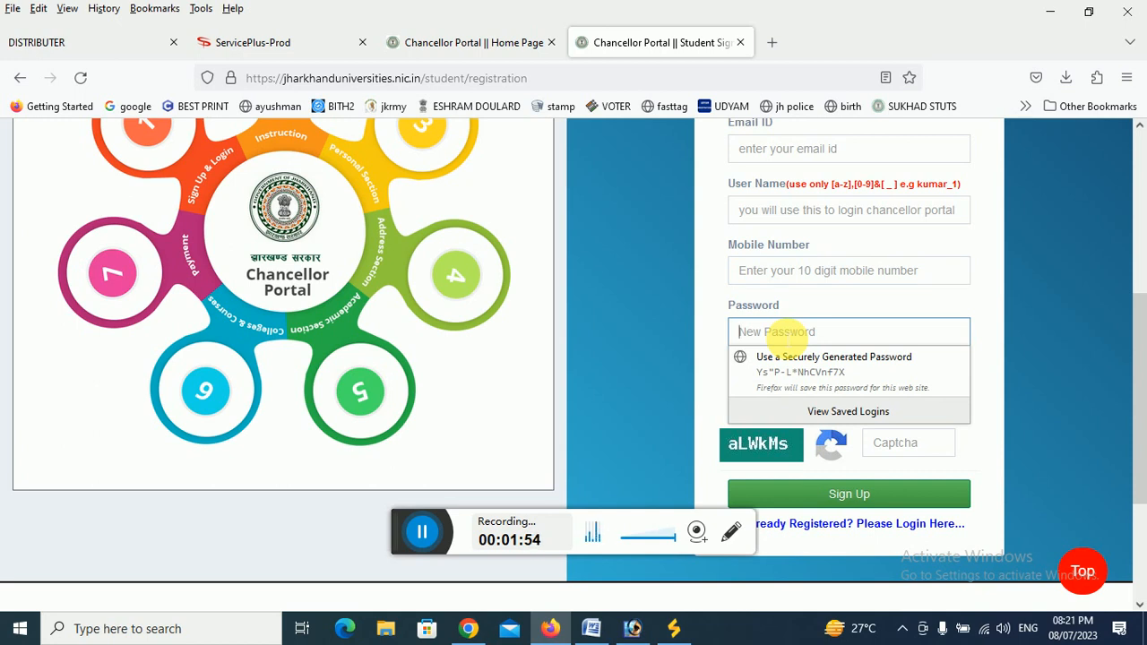
click(1024, 346)
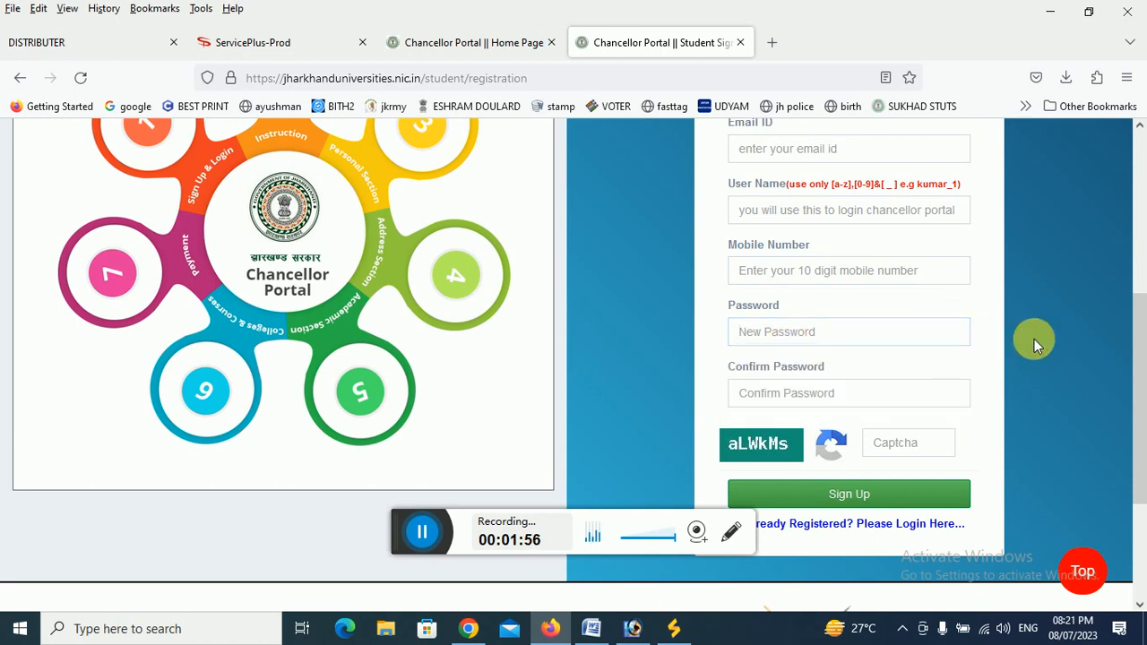
Step: Review the whole student sign-up form, including the confirm password field, the captcha and the submission option
scroll(773, 338, down, 2)
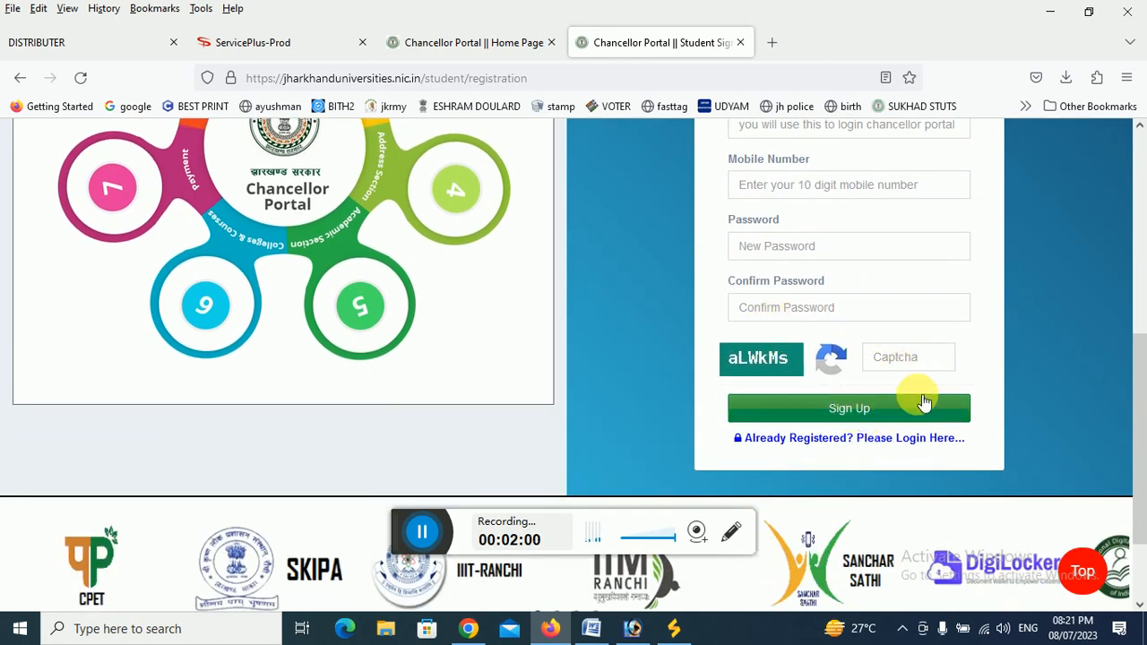
scroll(986, 394, up, 6)
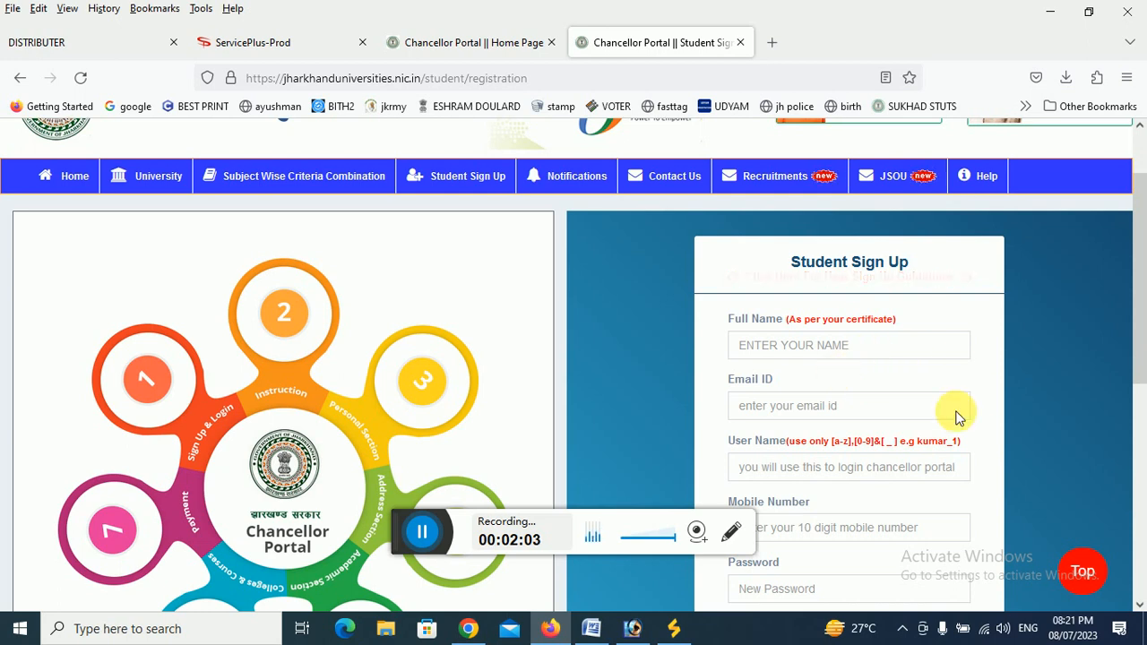
scroll(860, 376, down, 3)
scroll(848, 381, down, 5)
scroll(896, 373, up, 2)
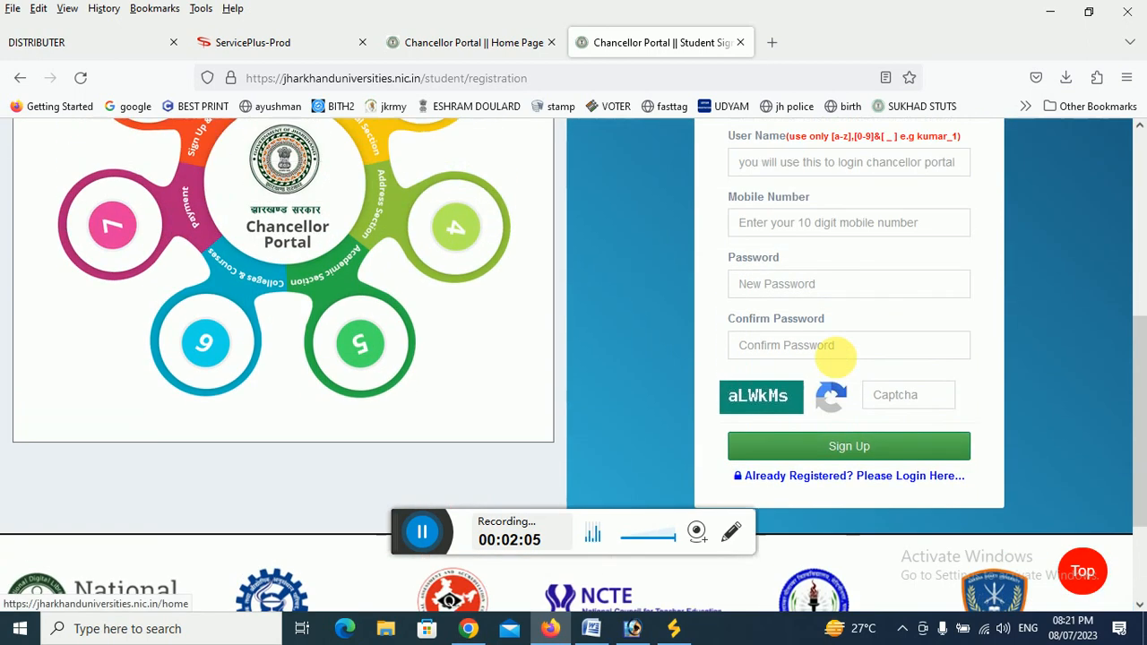
scroll(834, 385, up, 1)
scroll(735, 383, down, 2)
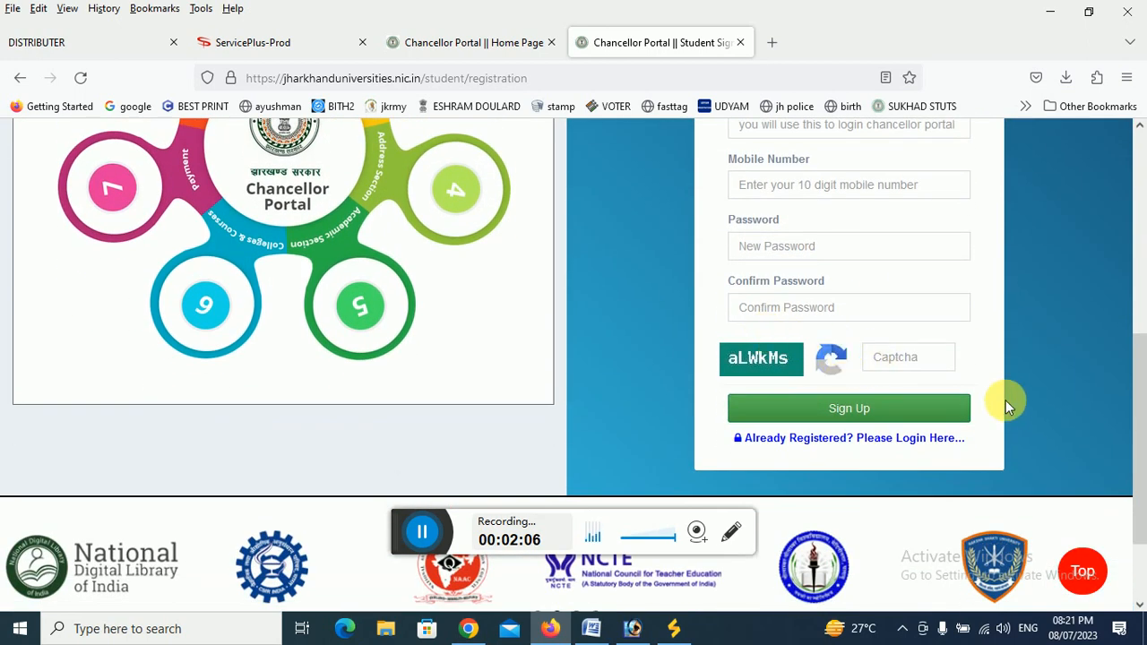
scroll(502, 478, up, 2)
click(427, 543)
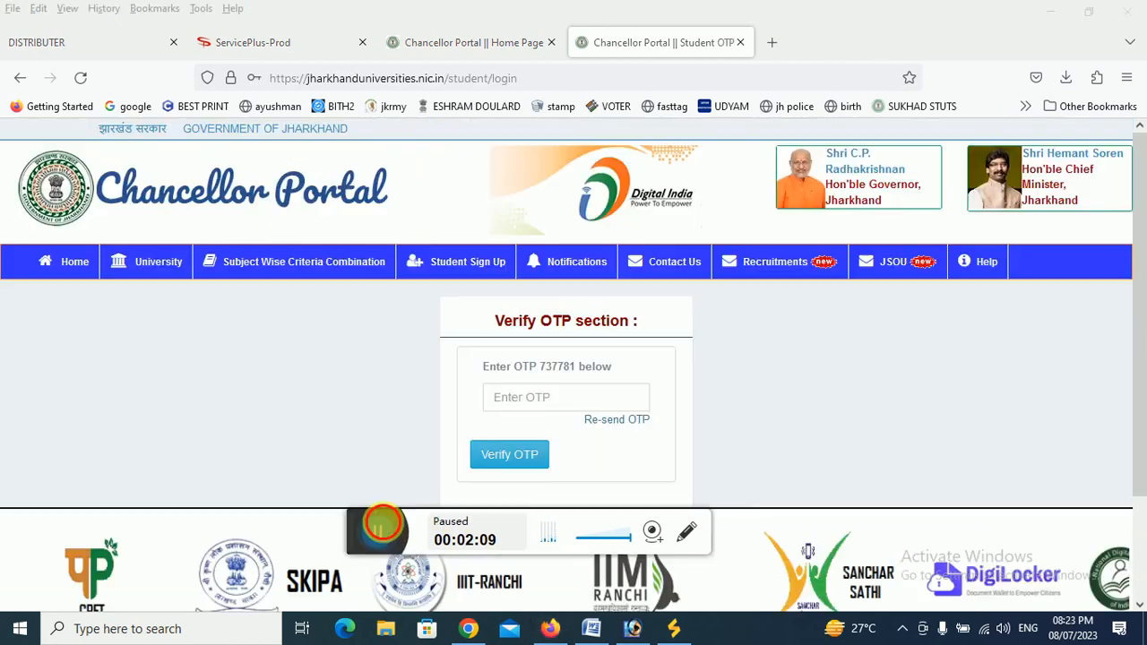
Step: Activate the OTP entry field in the Verify OTP section
click(422, 532)
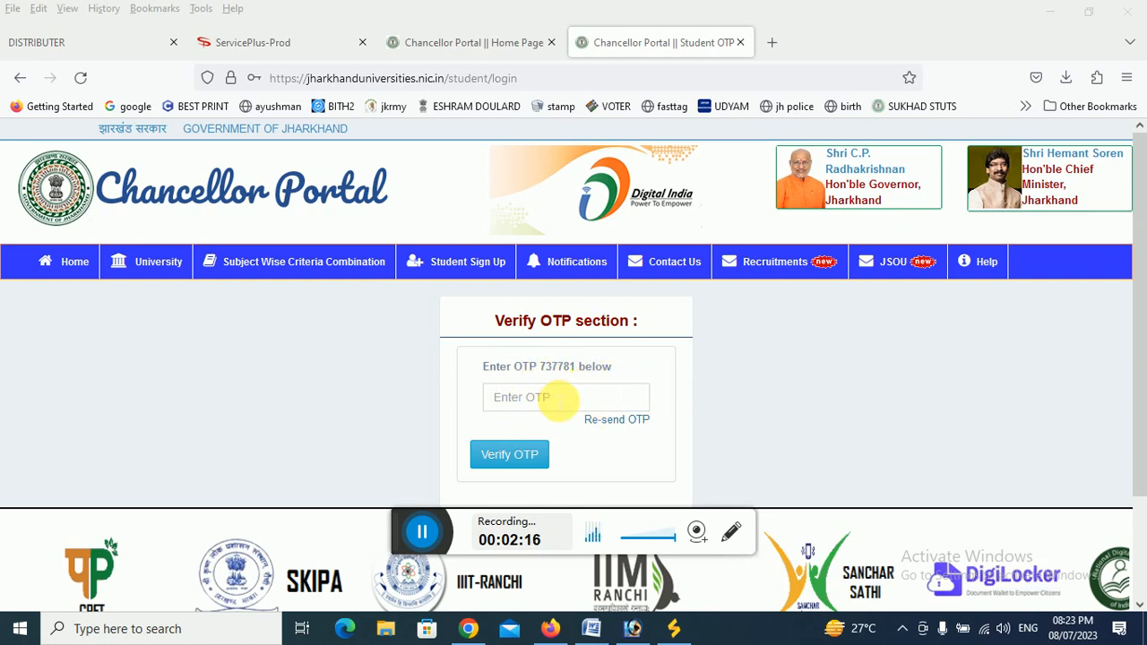
click(544, 397)
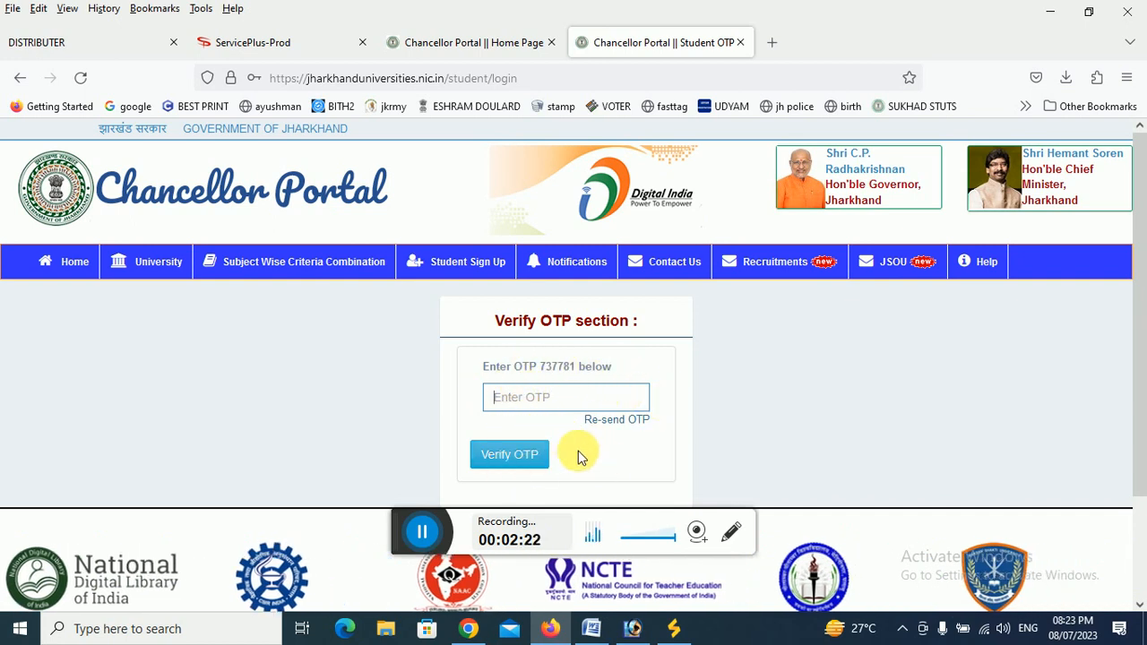
click(425, 538)
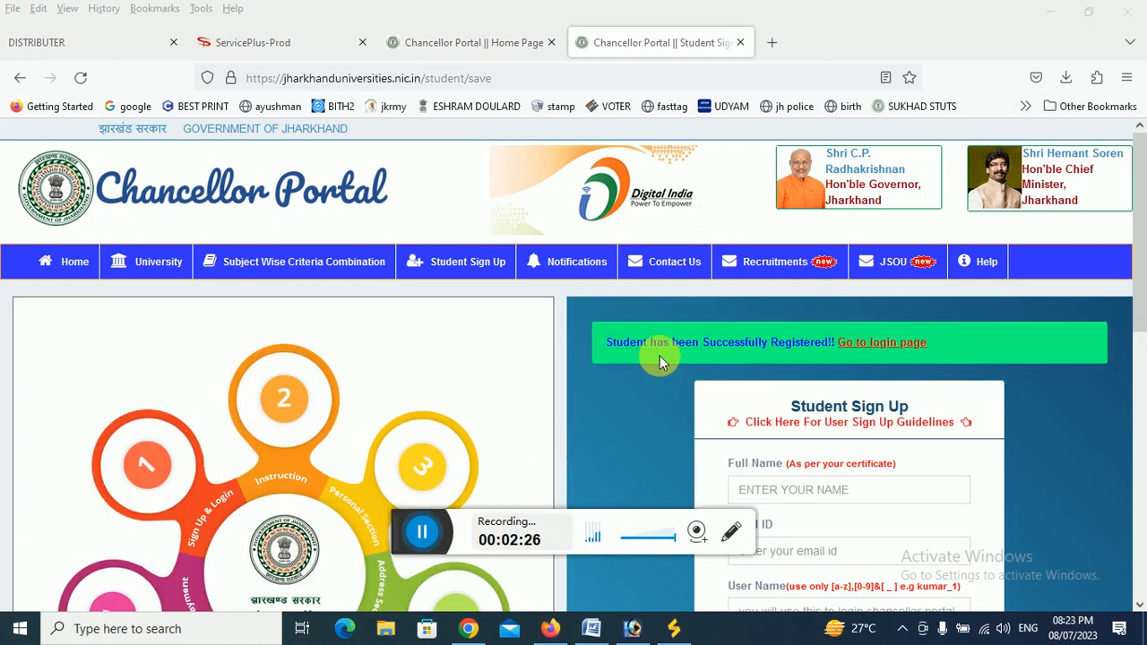
Step: Go from the registration page to the portal's login page and activate the student Username field
click(901, 347)
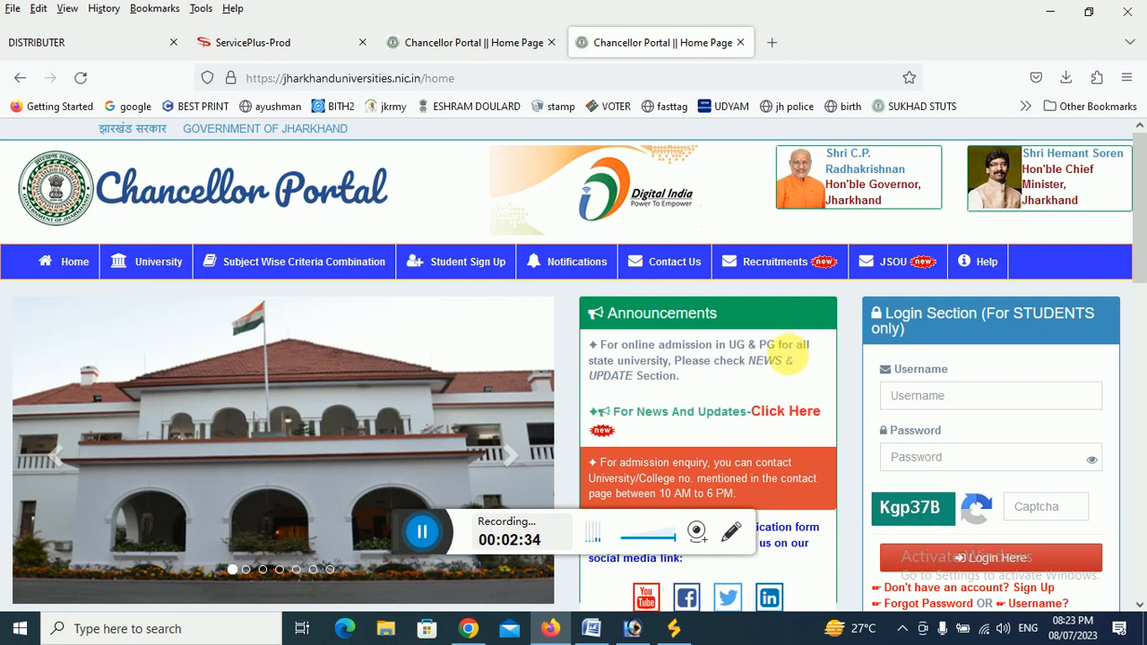
click(930, 399)
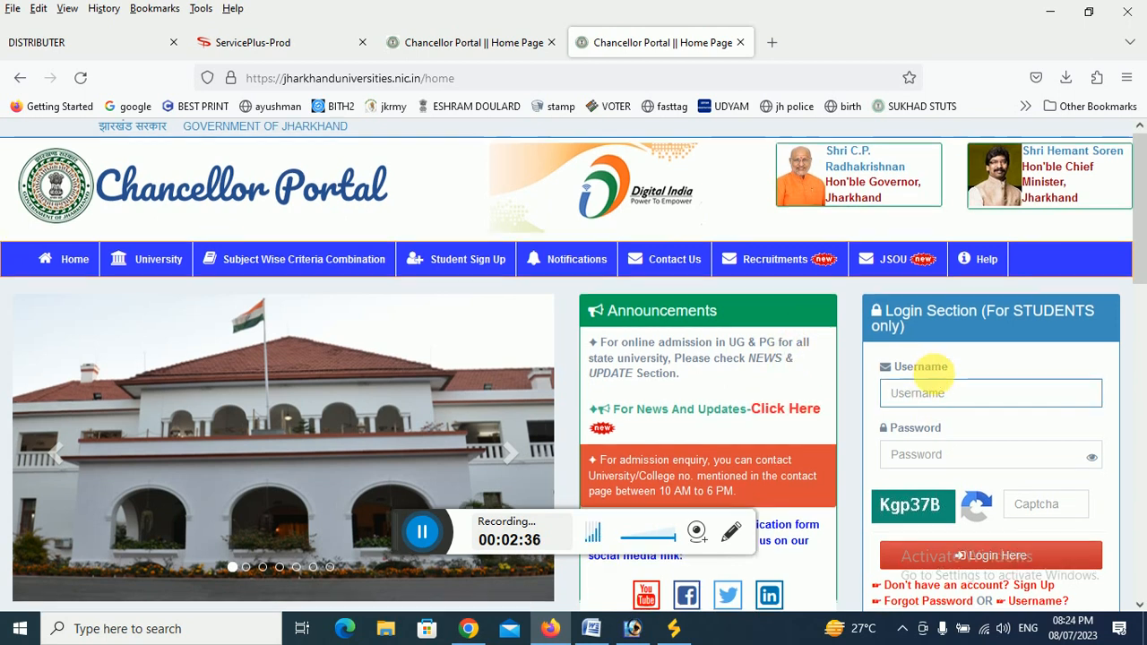
scroll(926, 374, down, 1)
click(923, 371)
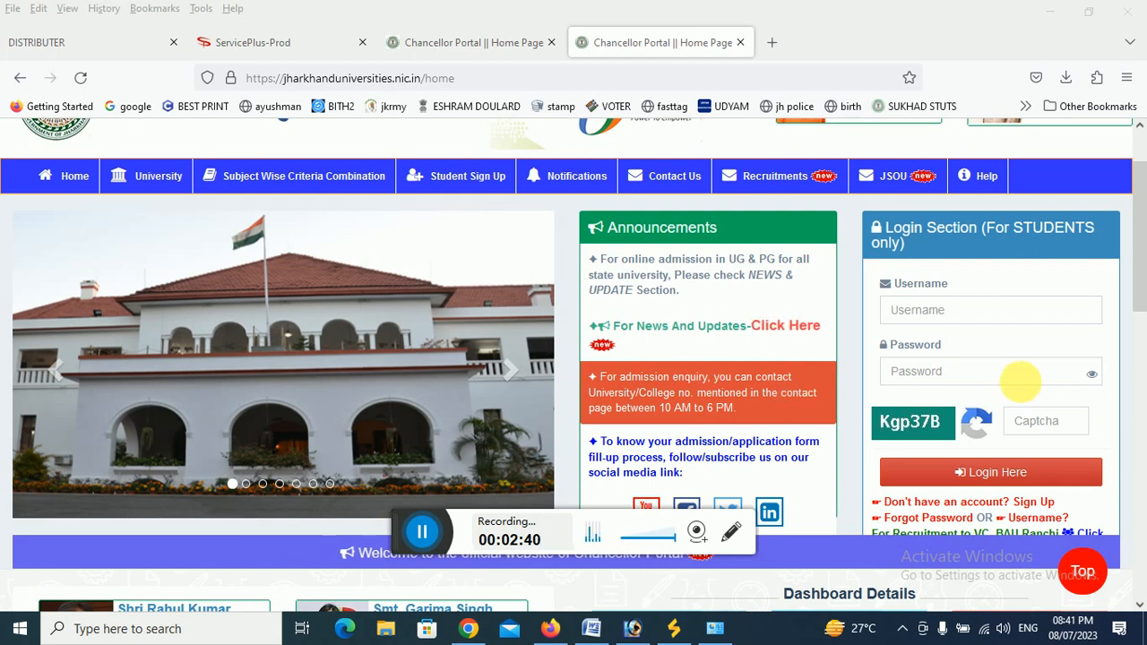
Step: Dismiss the suggested password in the student login's Password field and submit the login
click(913, 374)
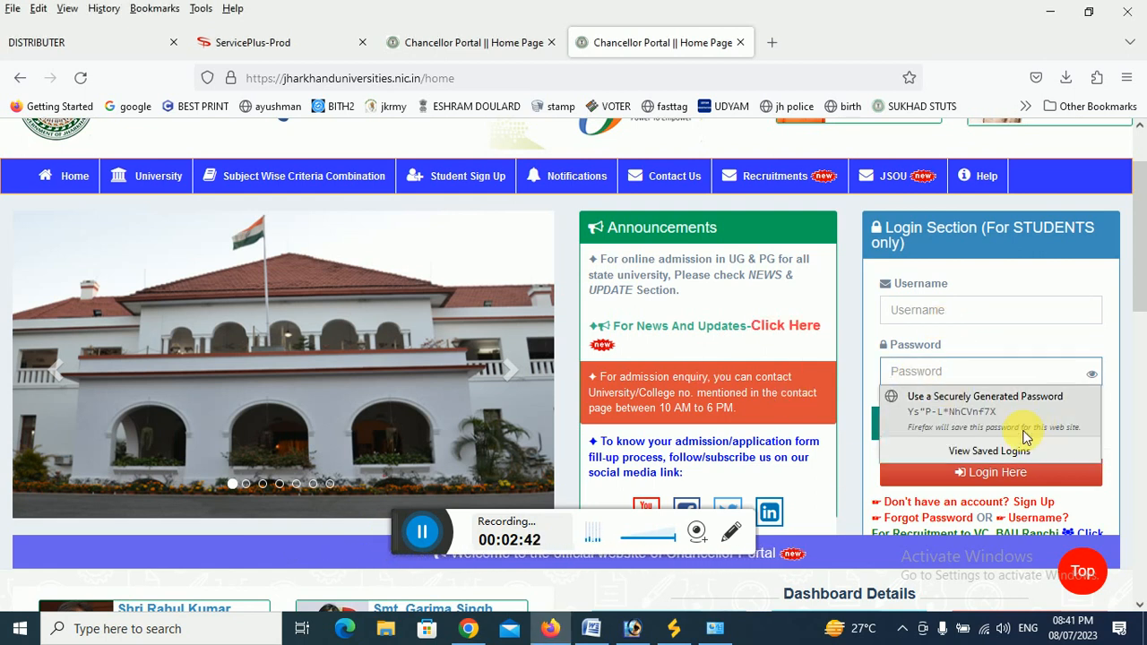
click(847, 464)
click(997, 472)
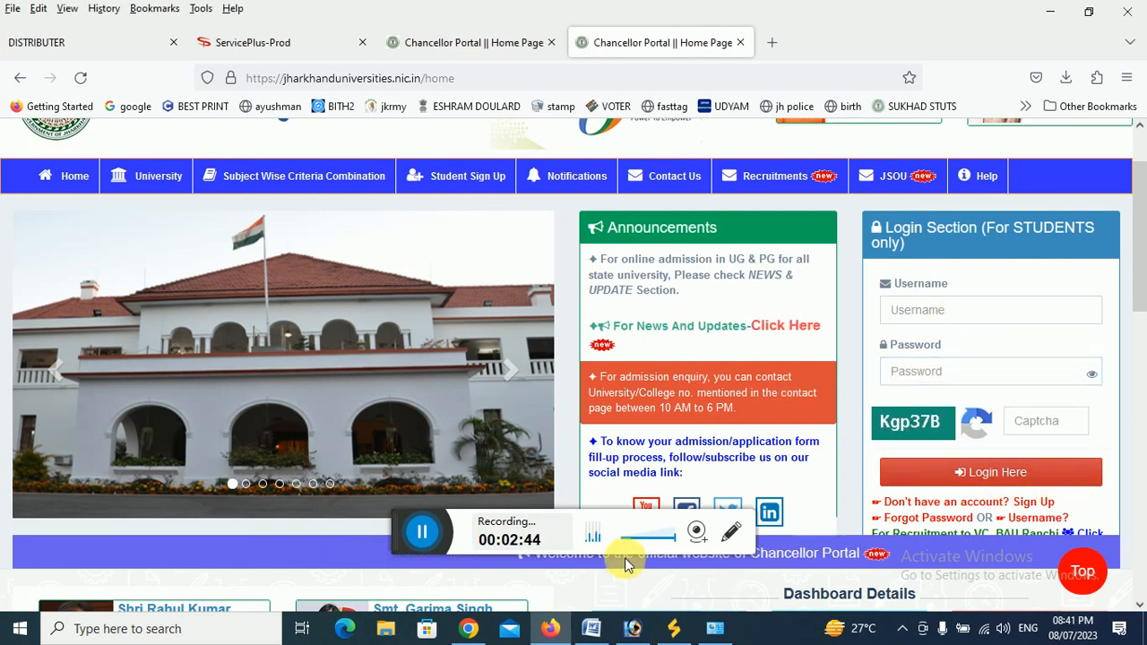
scroll(727, 346, down, 4)
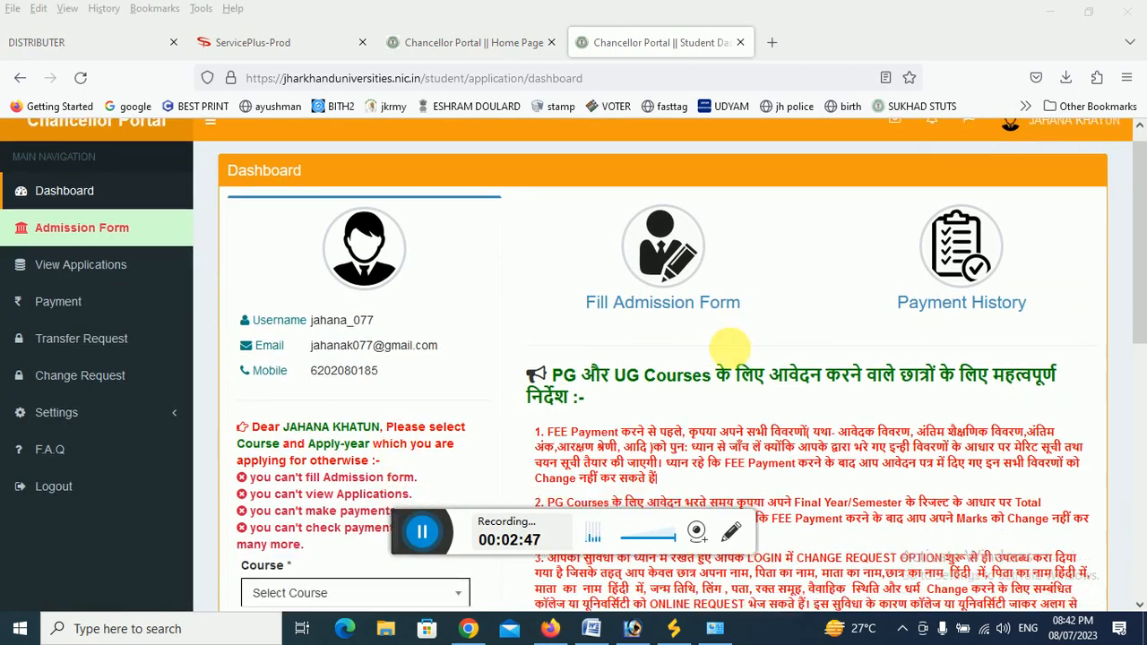
Step: Set the dashboard session to the Under Graduate course with 2023 as the apply year
scroll(729, 348, up, 4)
scroll(728, 348, down, 2)
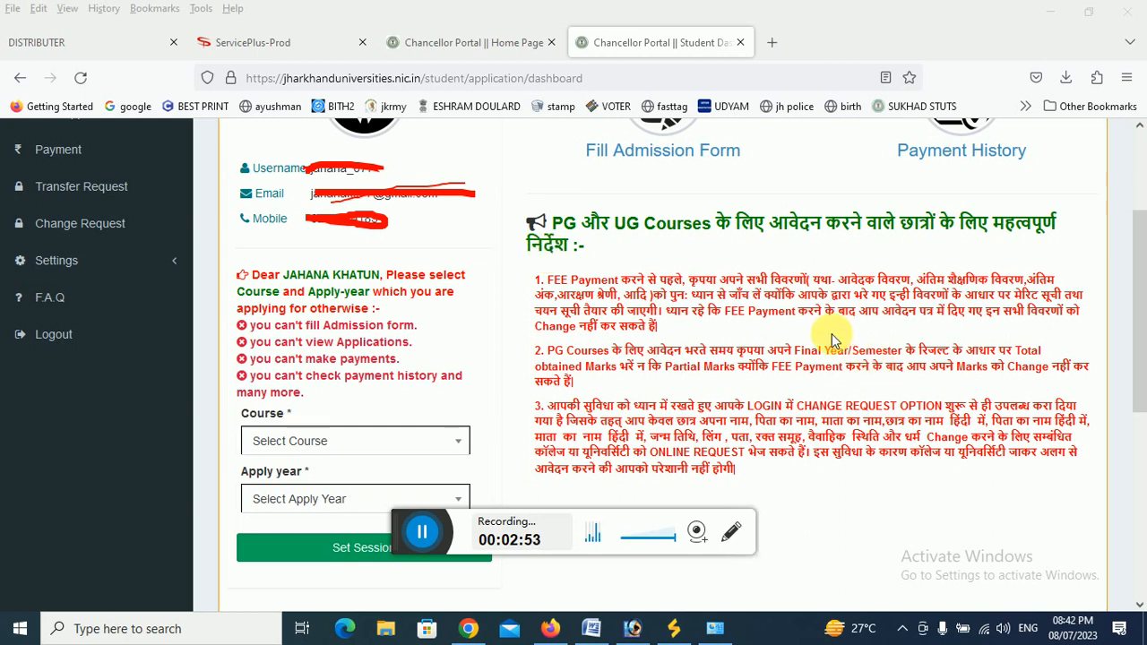
click(366, 451)
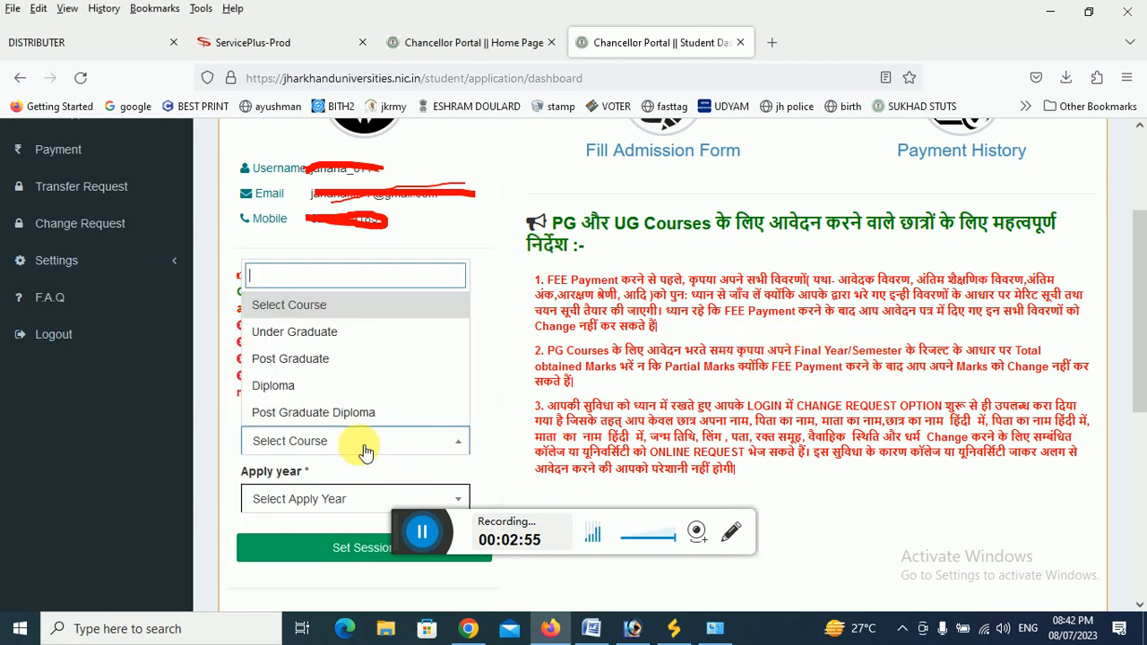
click(308, 340)
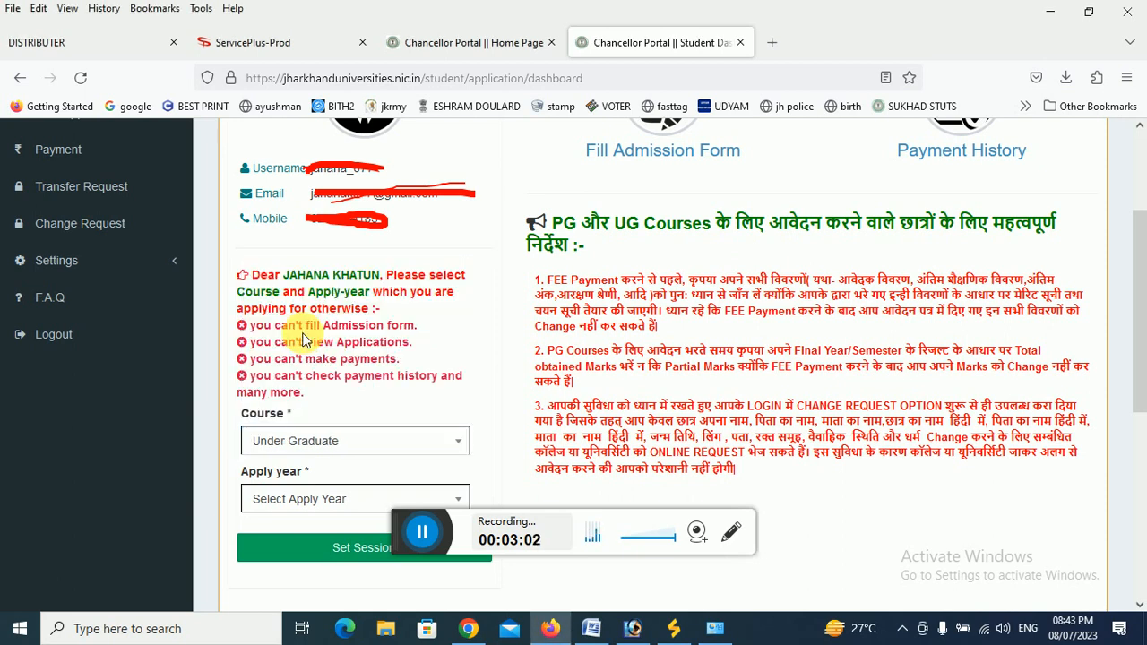
click(296, 507)
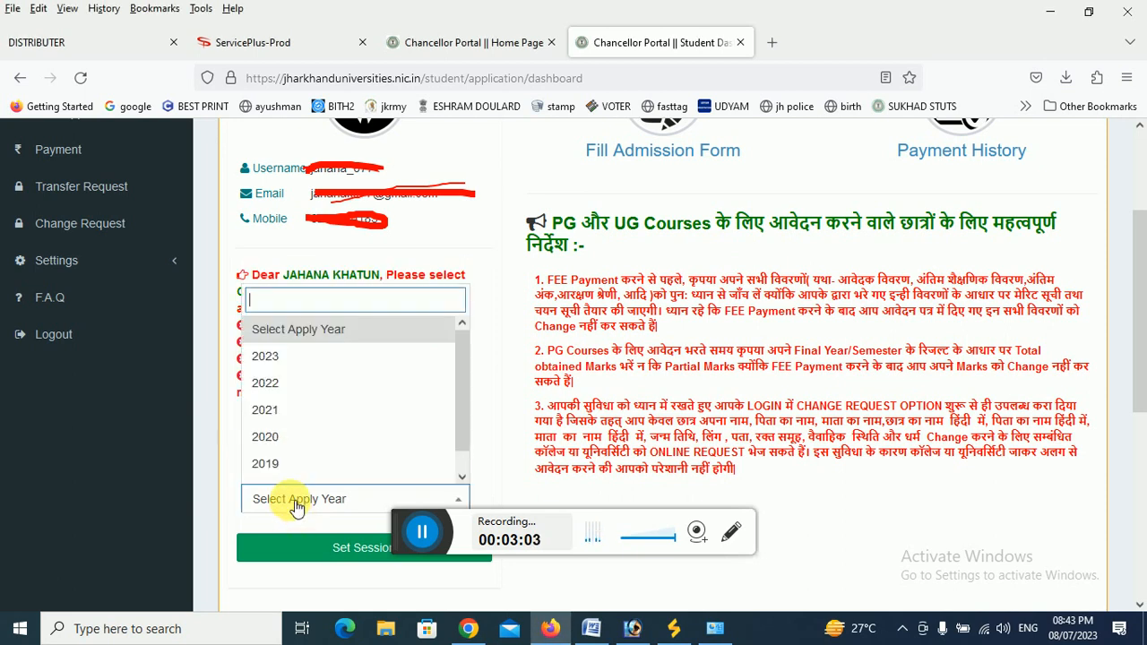
click(293, 357)
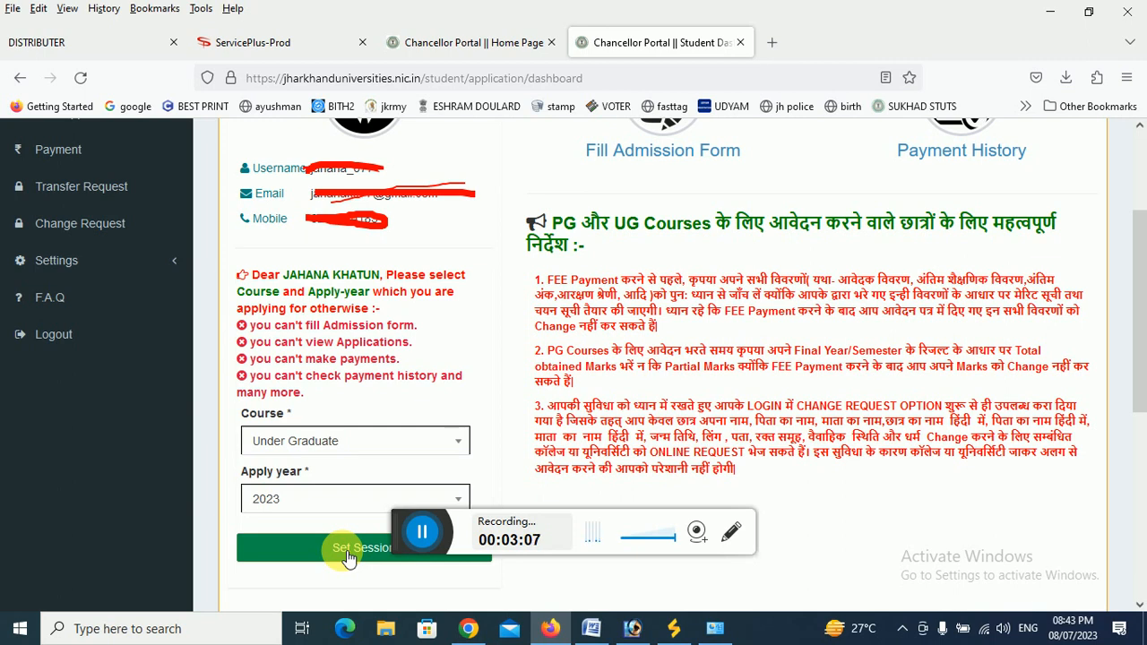
click(318, 545)
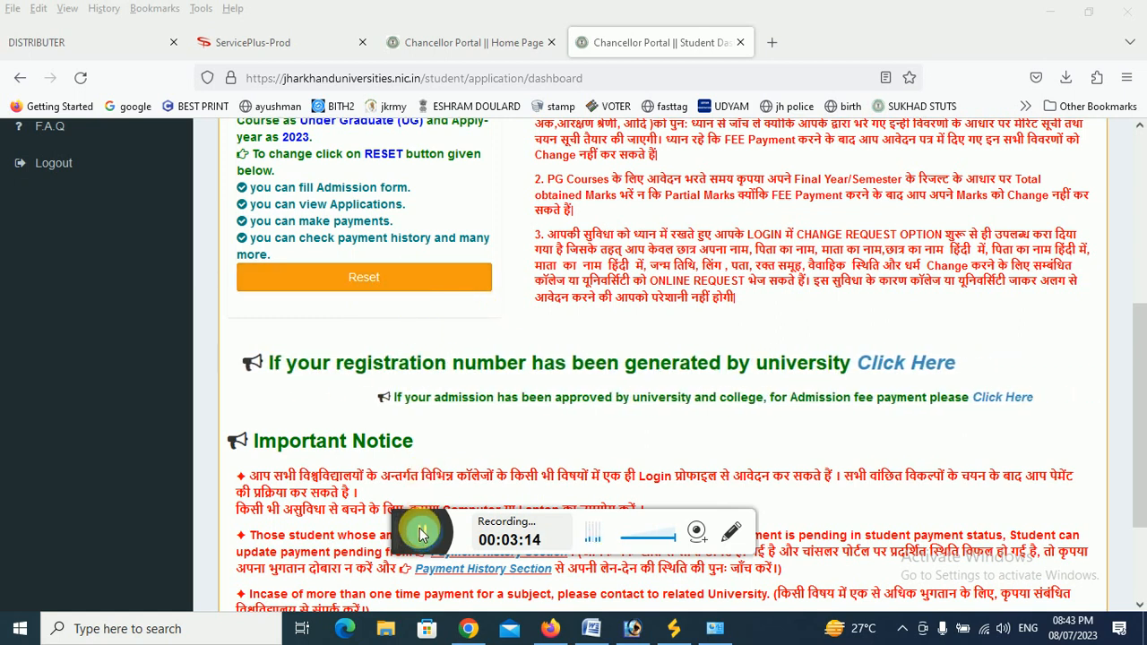
Step: Open the admission form from the dashboard and review its application instructions
scroll(379, 479, up, 5)
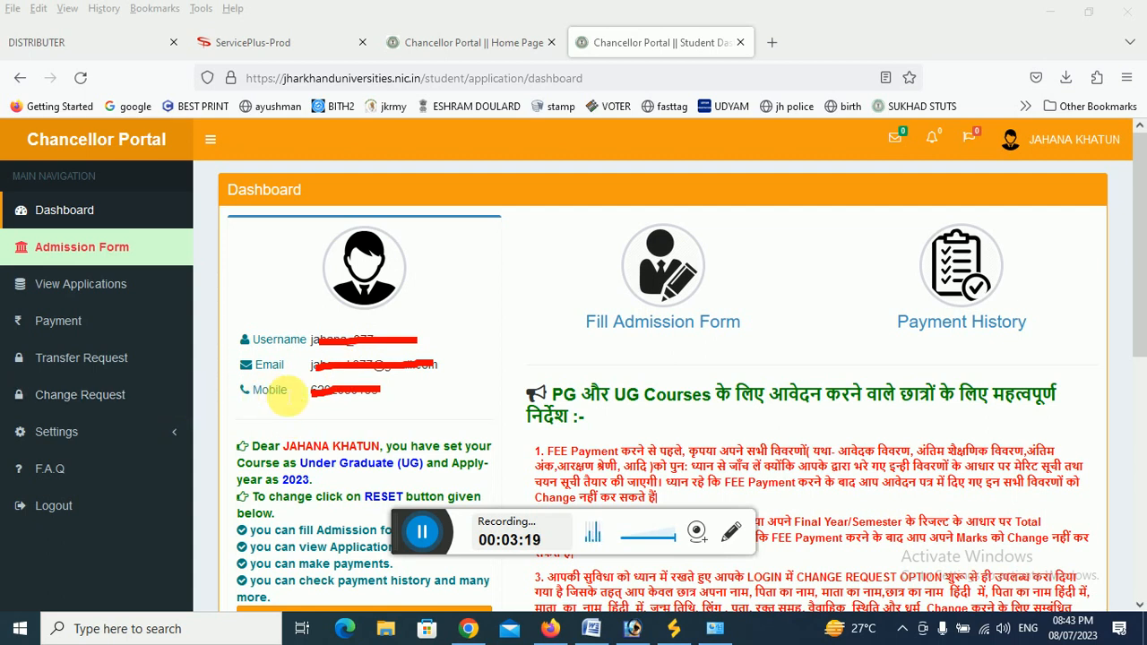
click(666, 331)
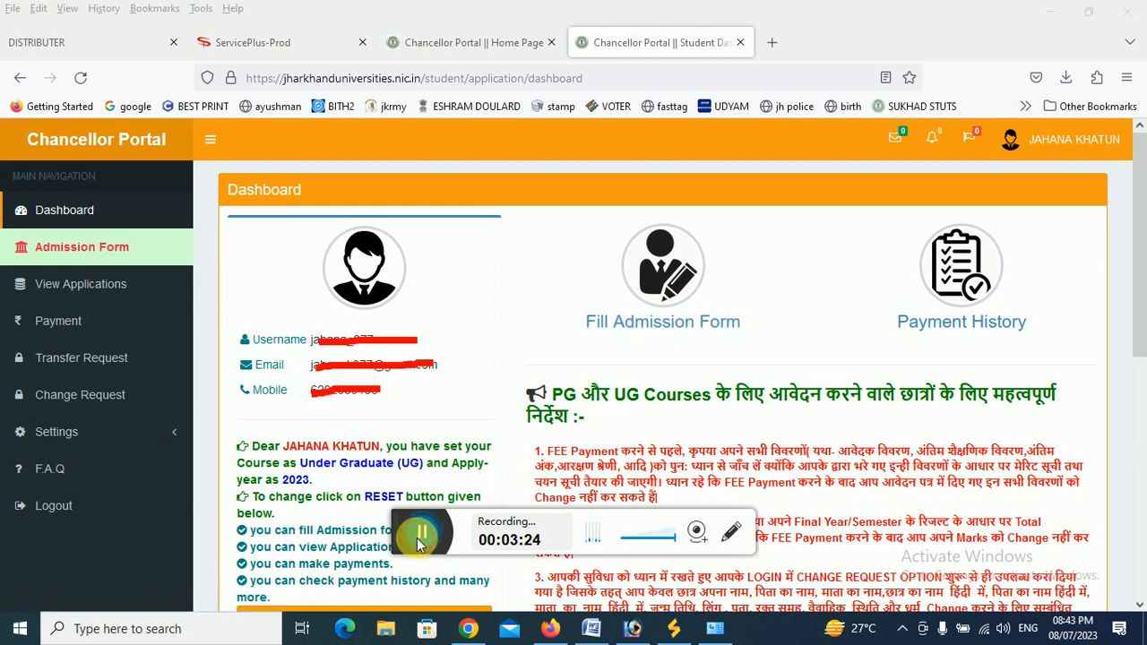
scroll(605, 339, down, 1)
scroll(605, 338, down, 4)
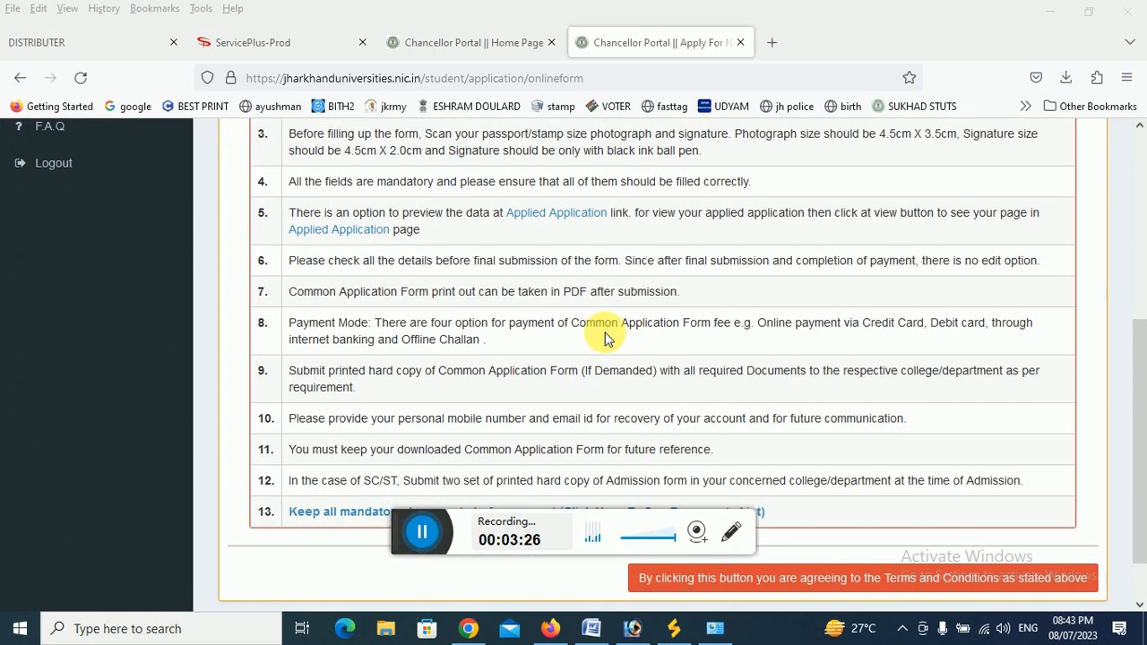
scroll(532, 332, up, 4)
scroll(601, 332, down, 1)
scroll(605, 339, down, 1)
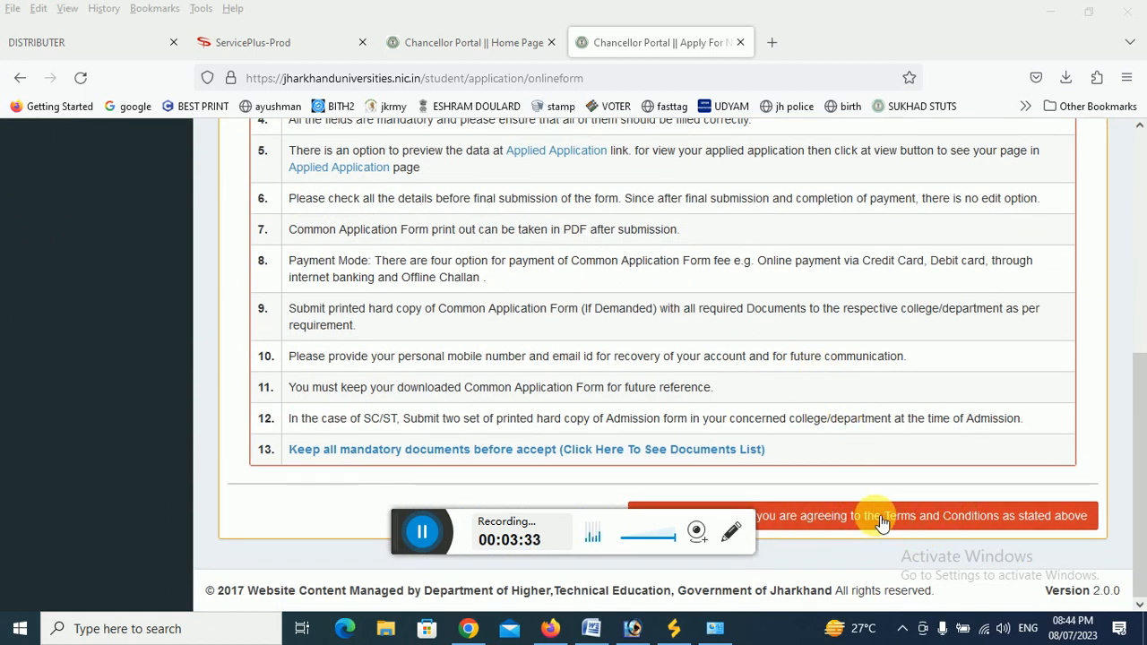
Step: Agree to the terms and conditions and submit UNDER GRADUATE (UG | Bachelor Degree) as the course to apply for
click(878, 518)
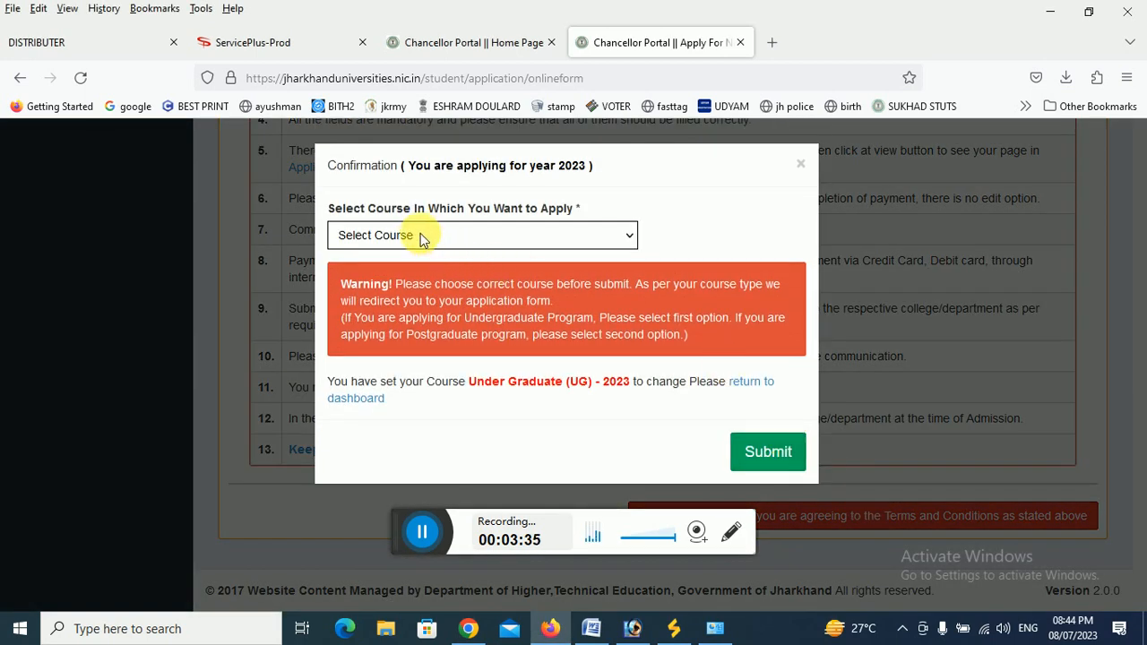
click(417, 234)
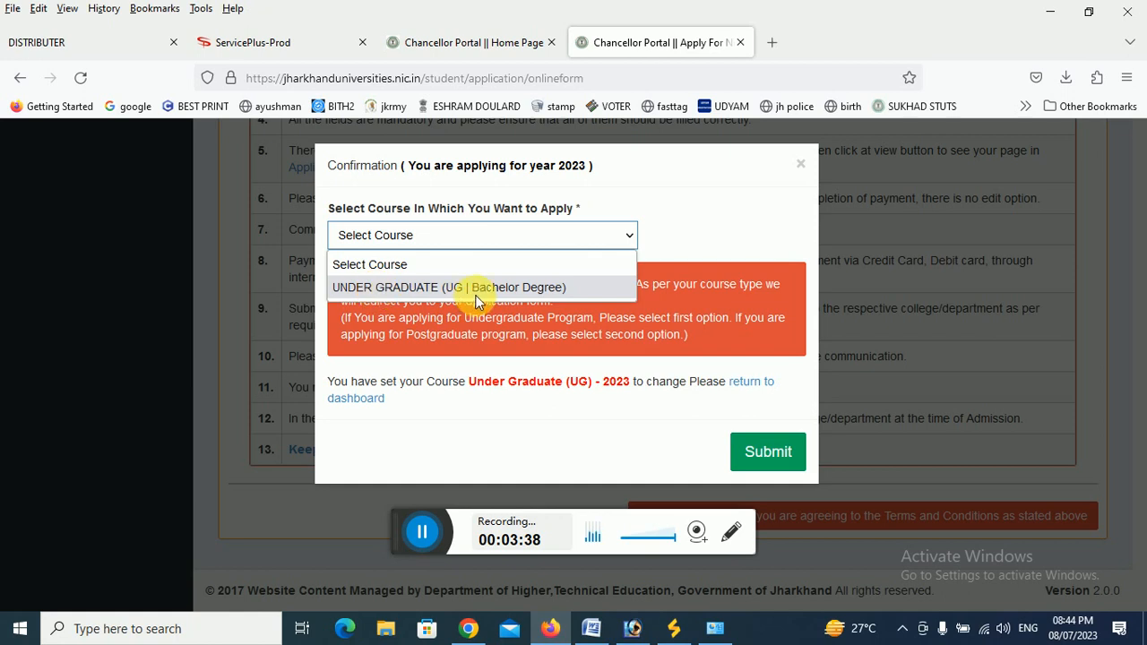
click(538, 286)
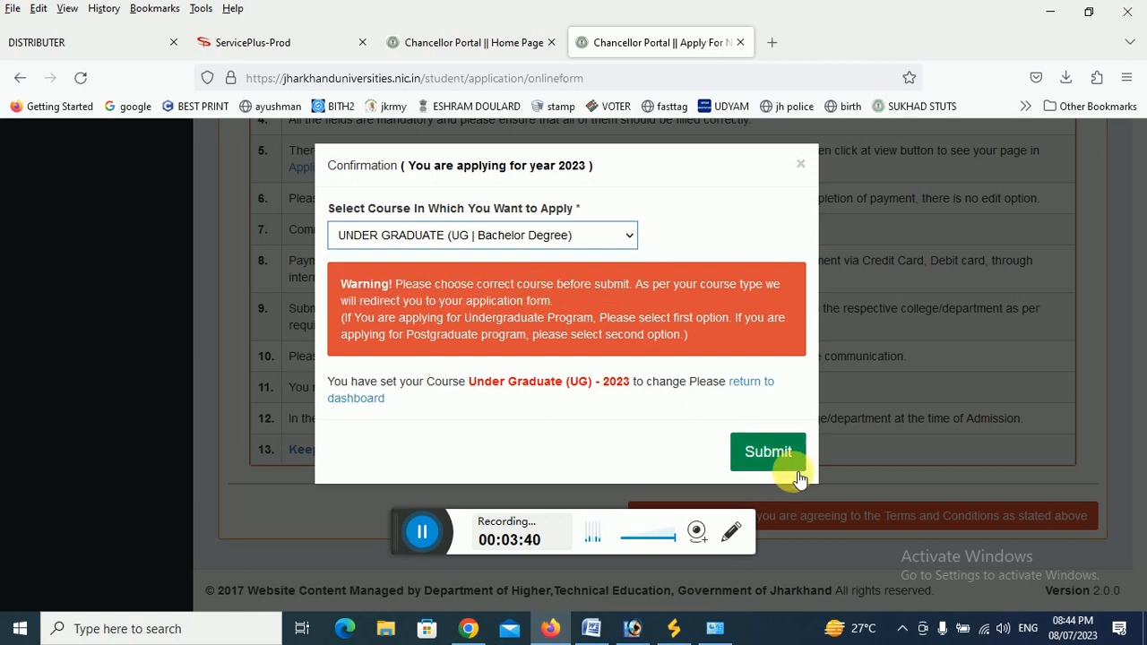
click(769, 452)
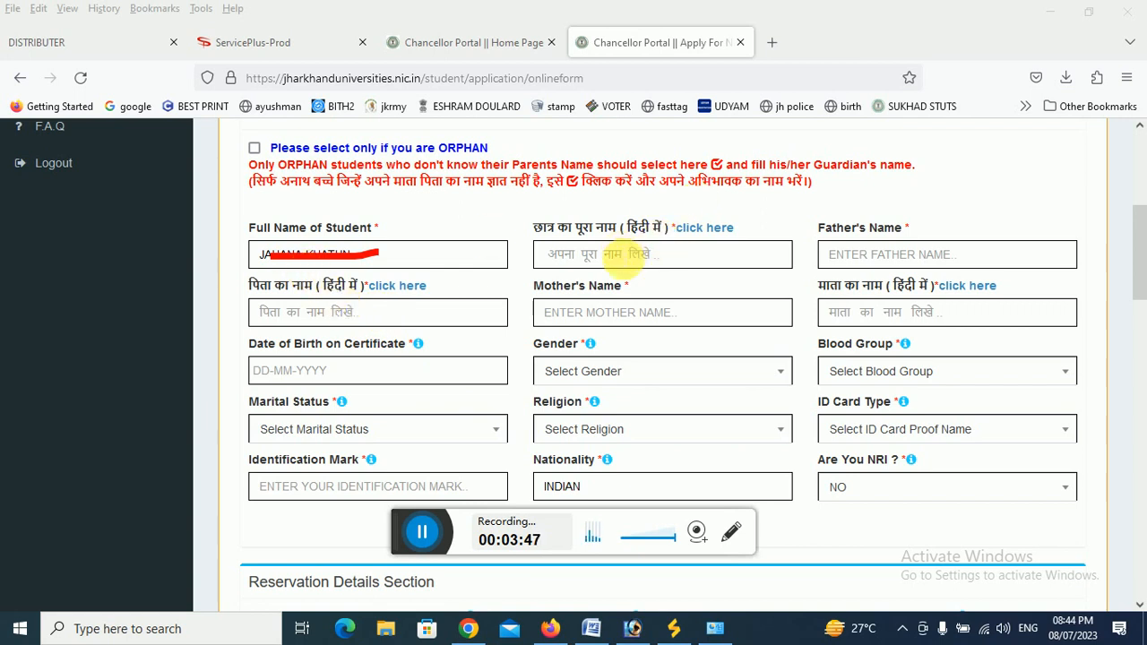
Step: Open the Hindi typing tool linked at the student's Hindi name field, try out a sample name and erase it
click(696, 228)
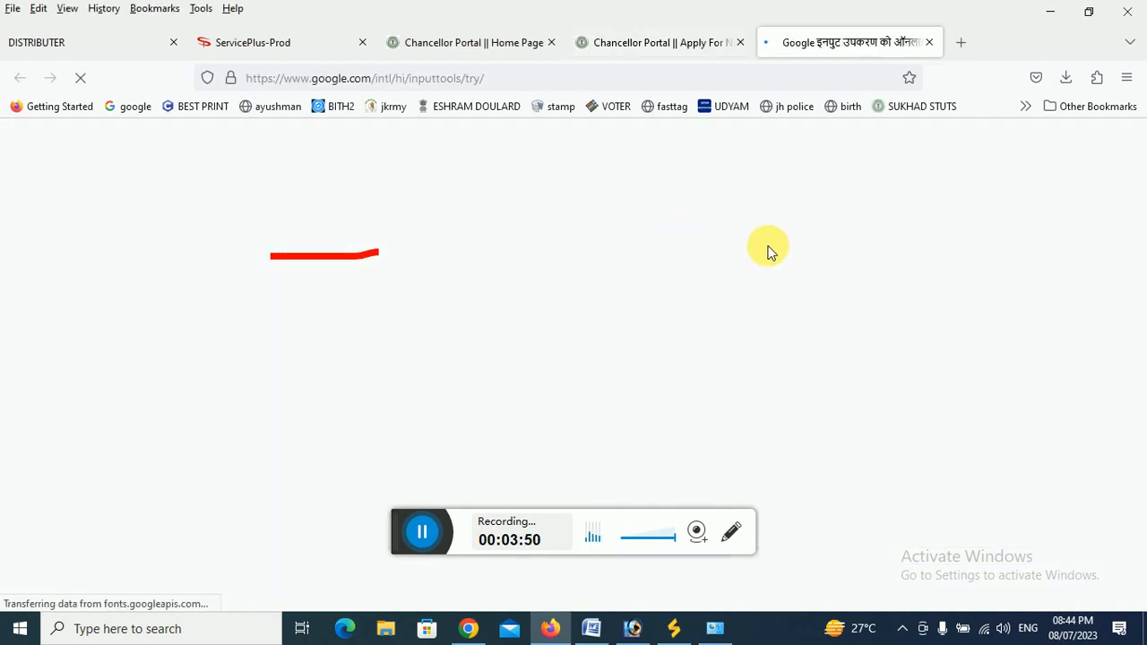
click(731, 532)
click(856, 578)
click(258, 391)
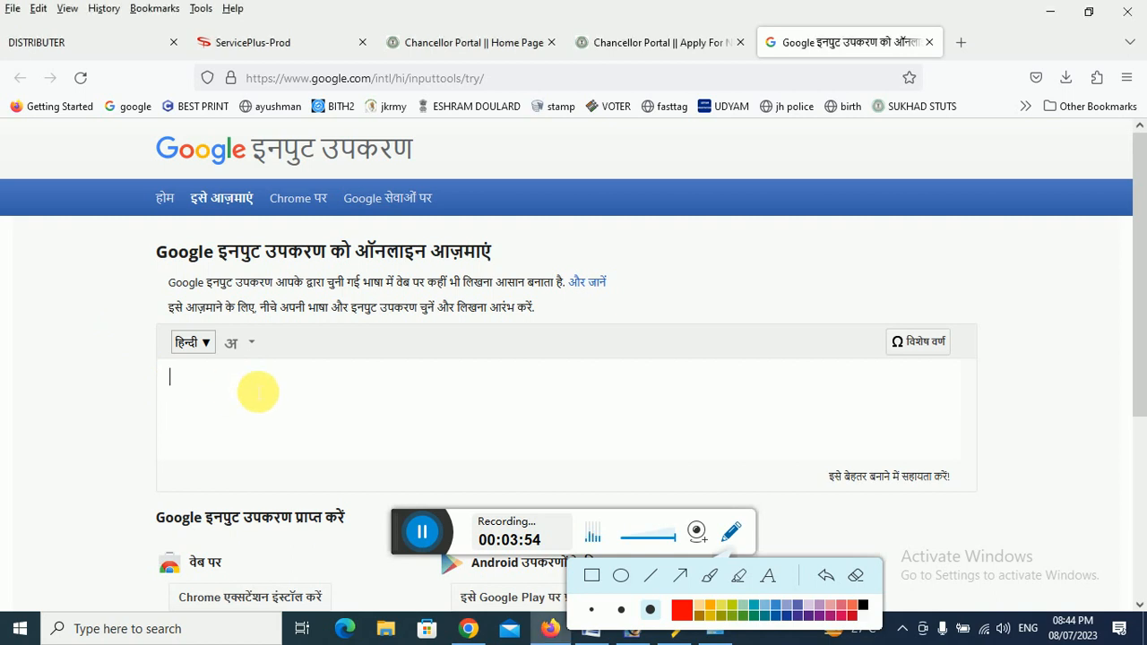
text(mol)
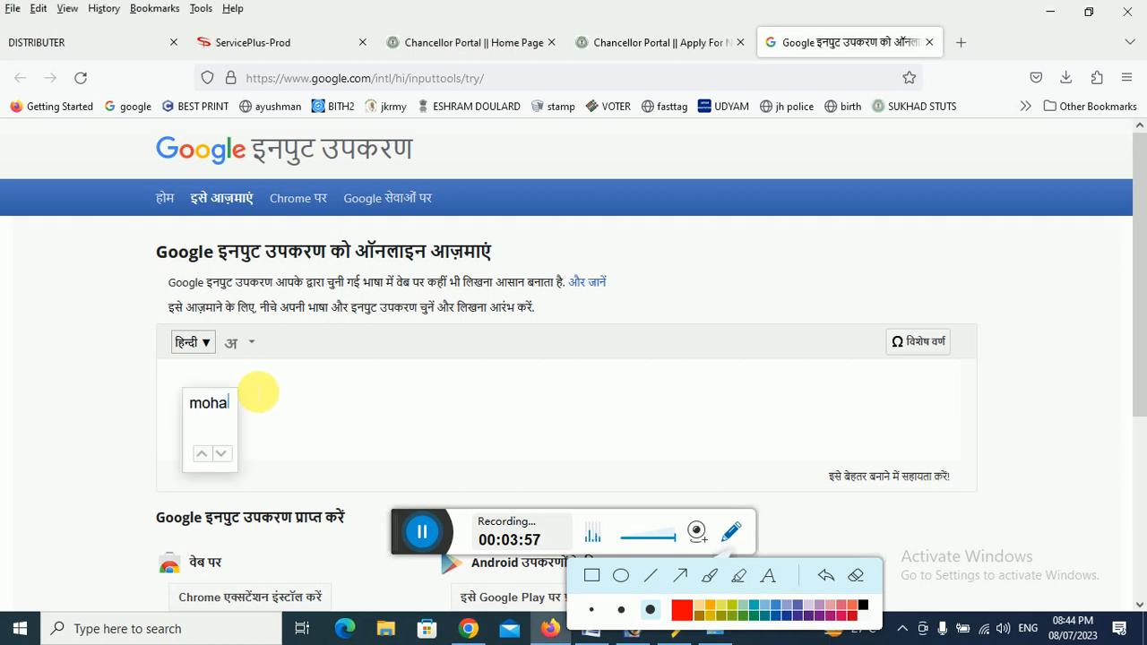
text(an)
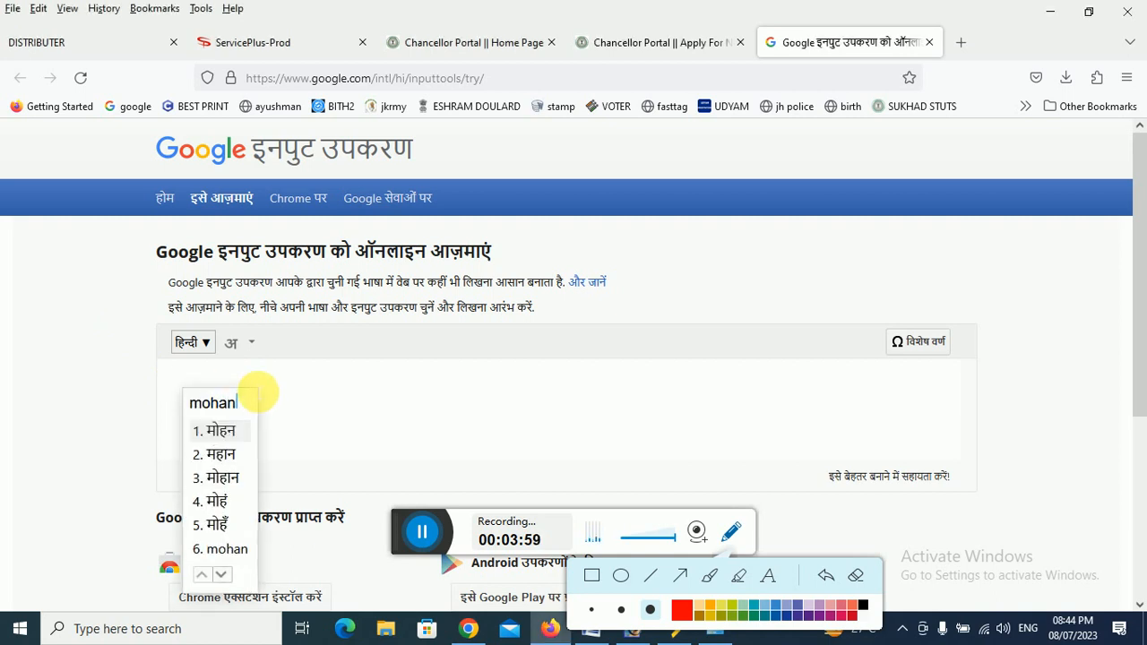
key(BackSpace)
key(BackSpace)
key(BackSpace)
key(BackSpace)
key(BackSpace)
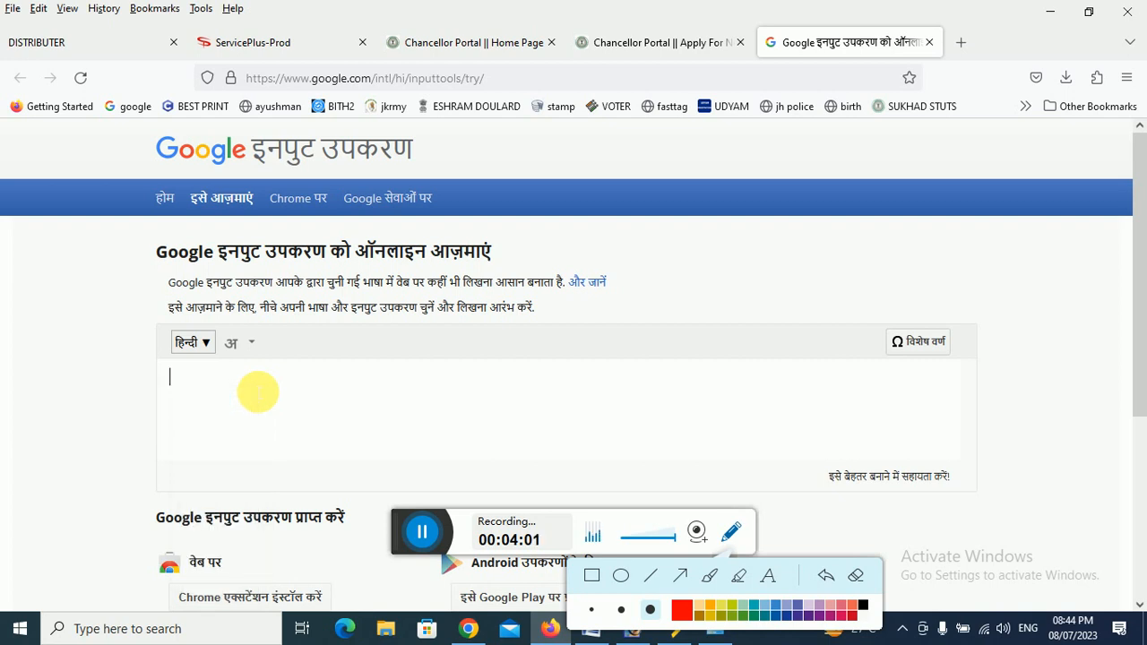
click(422, 532)
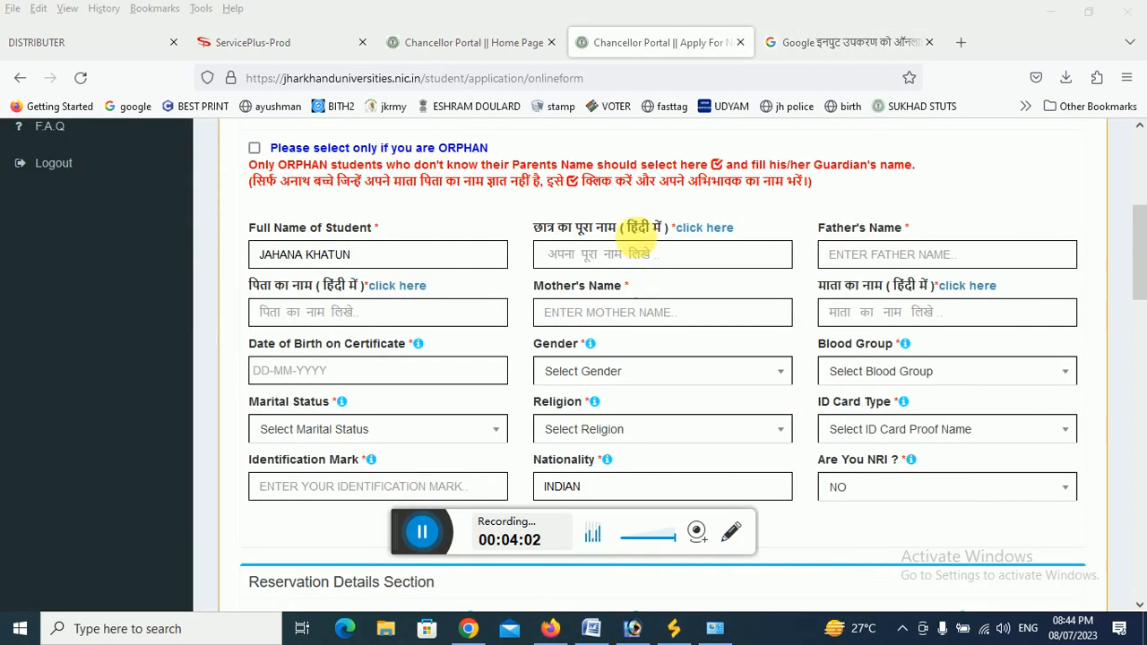
Step: Go through the student's Hindi name field and the father's and mother's name fields in English and Hindi, entering nothing
click(627, 258)
scroll(708, 229, down, 2)
click(851, 168)
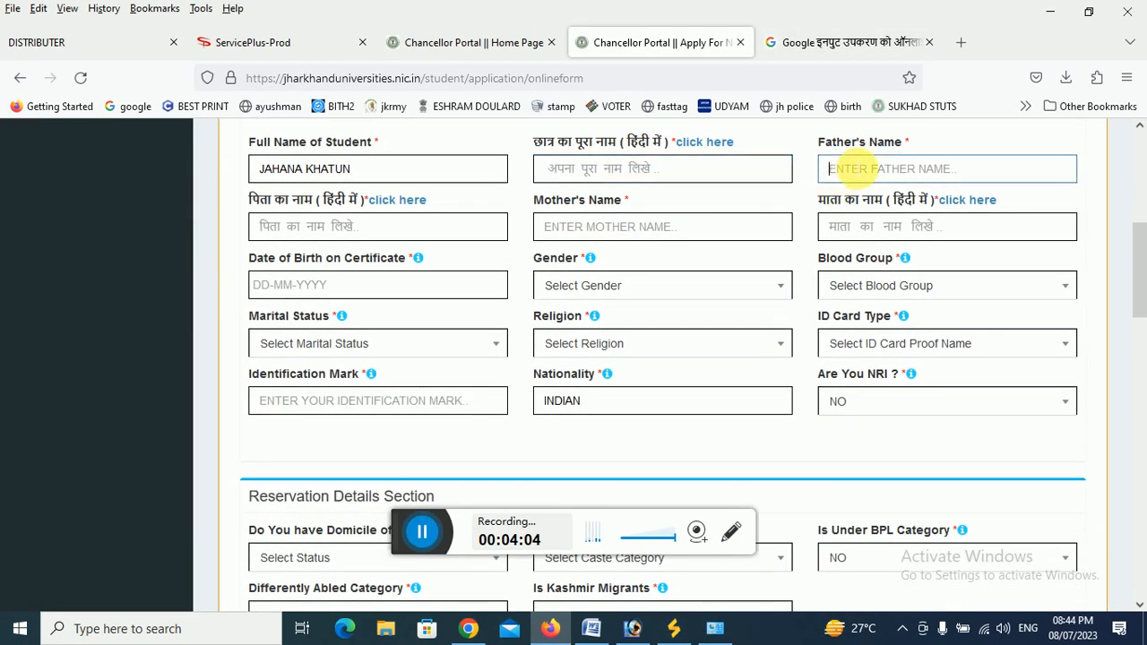
click(330, 231)
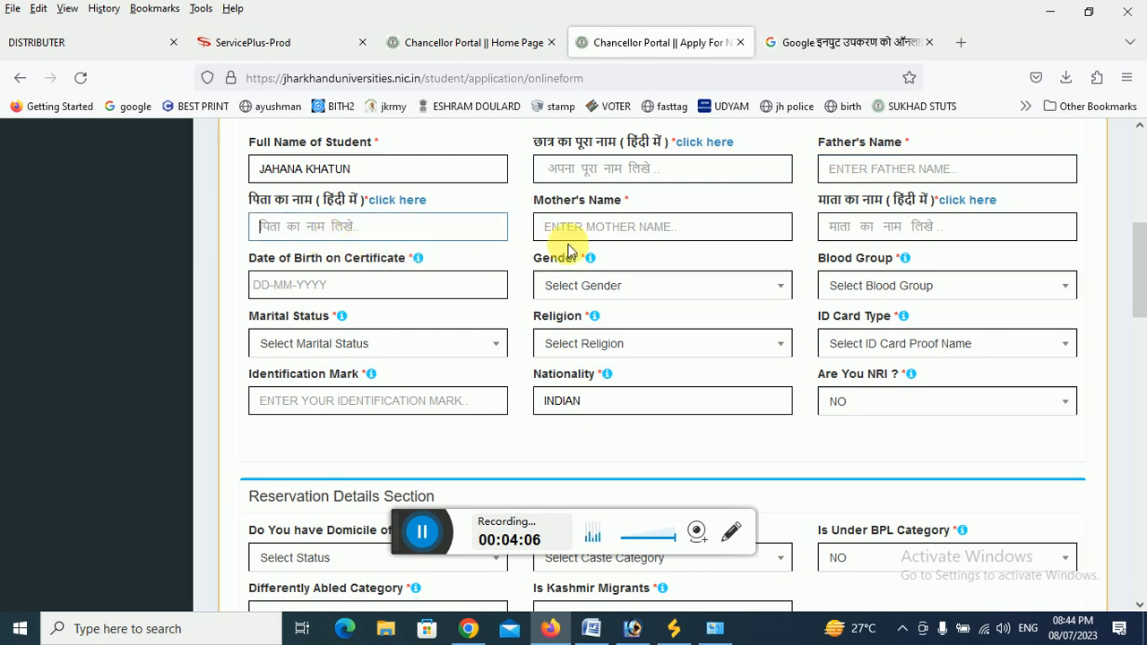
click(598, 230)
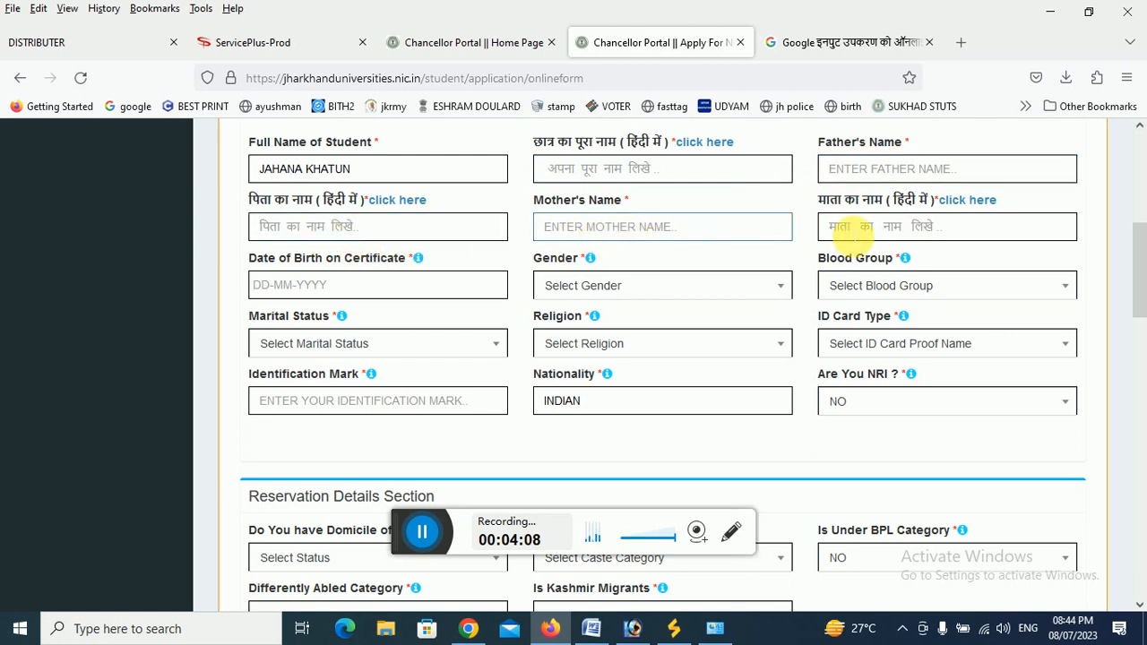
click(900, 230)
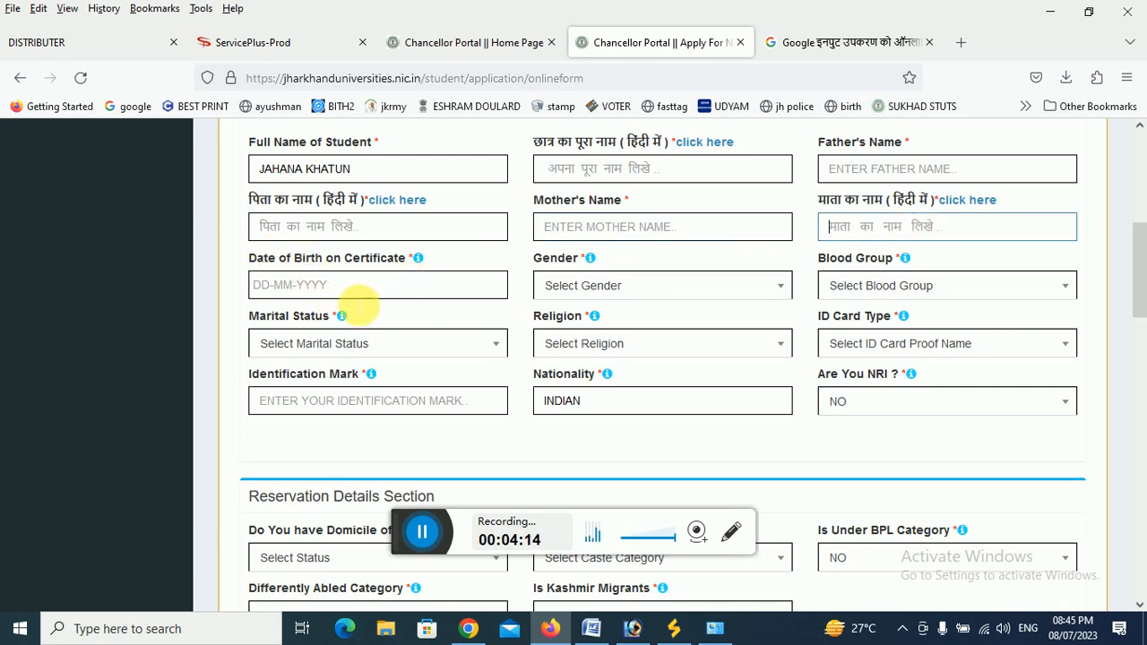
Step: Set the student's gender to Female and the blood group to A+
click(661, 293)
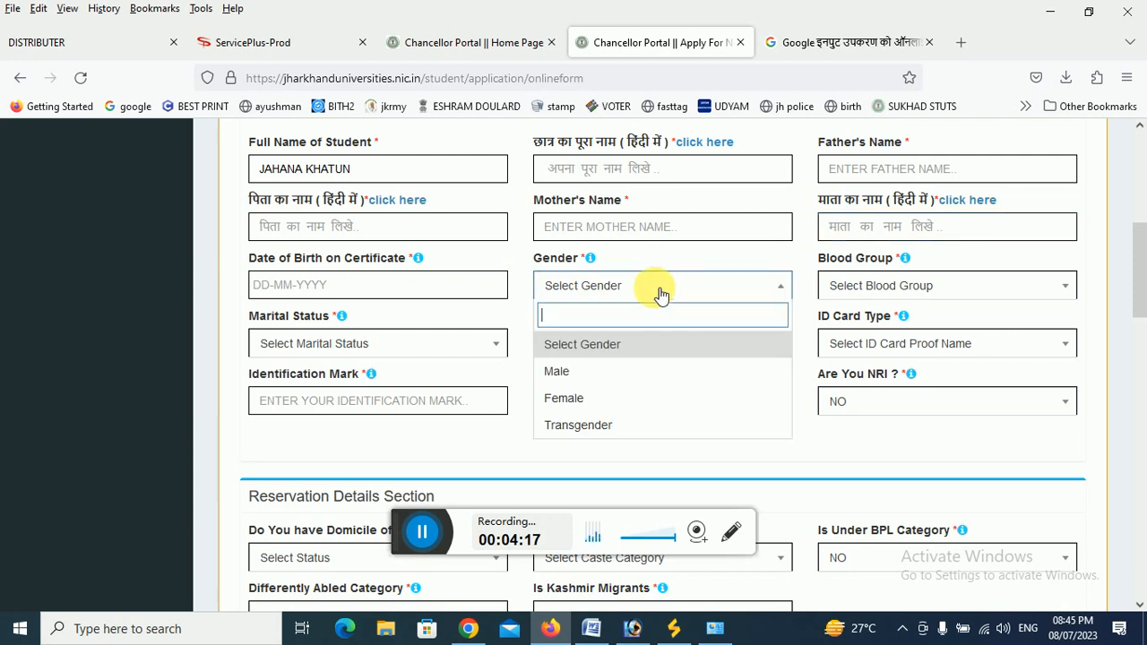
click(600, 398)
click(880, 285)
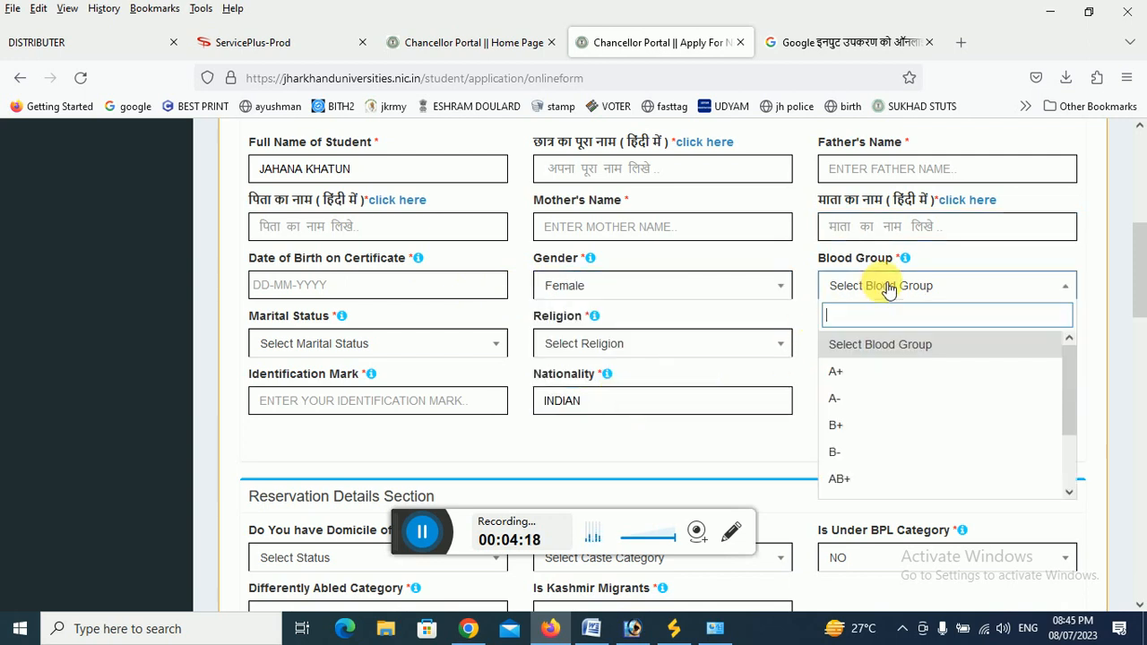
click(861, 380)
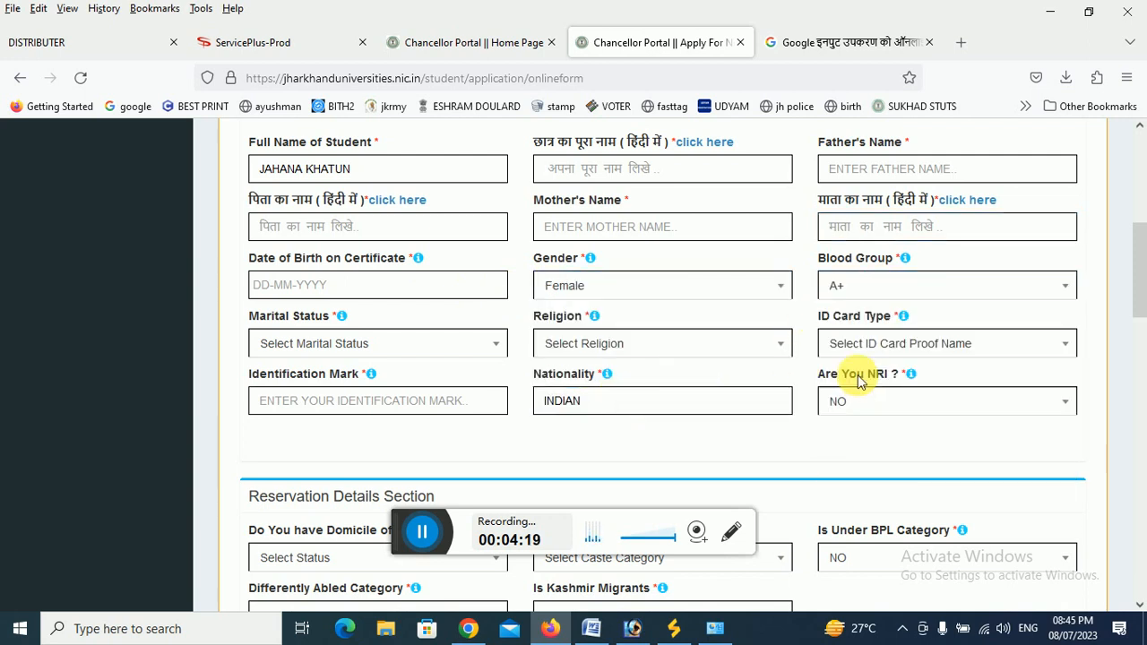
Step: Set the student's marital status to Un-Married and the religion to Islam
click(332, 345)
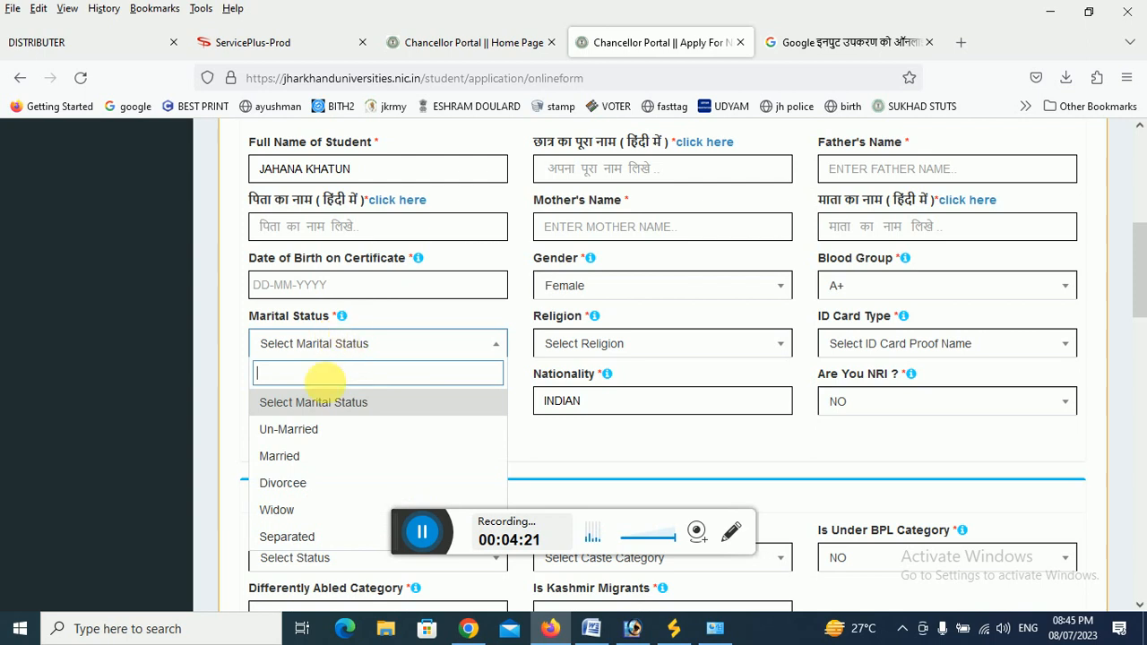
click(309, 434)
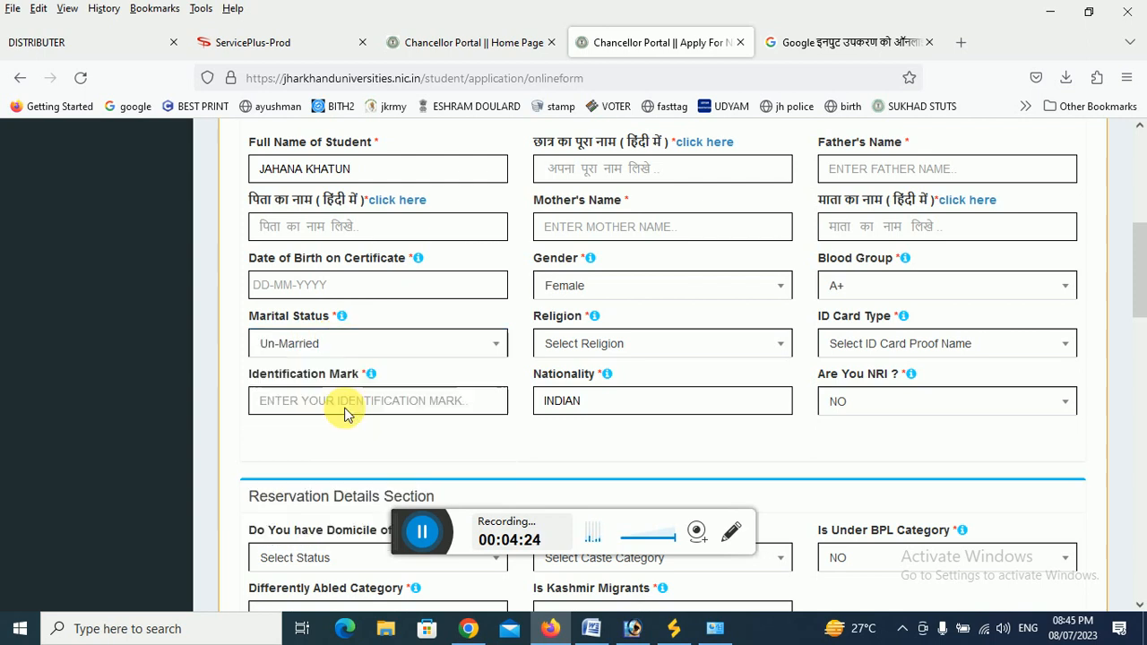
click(584, 346)
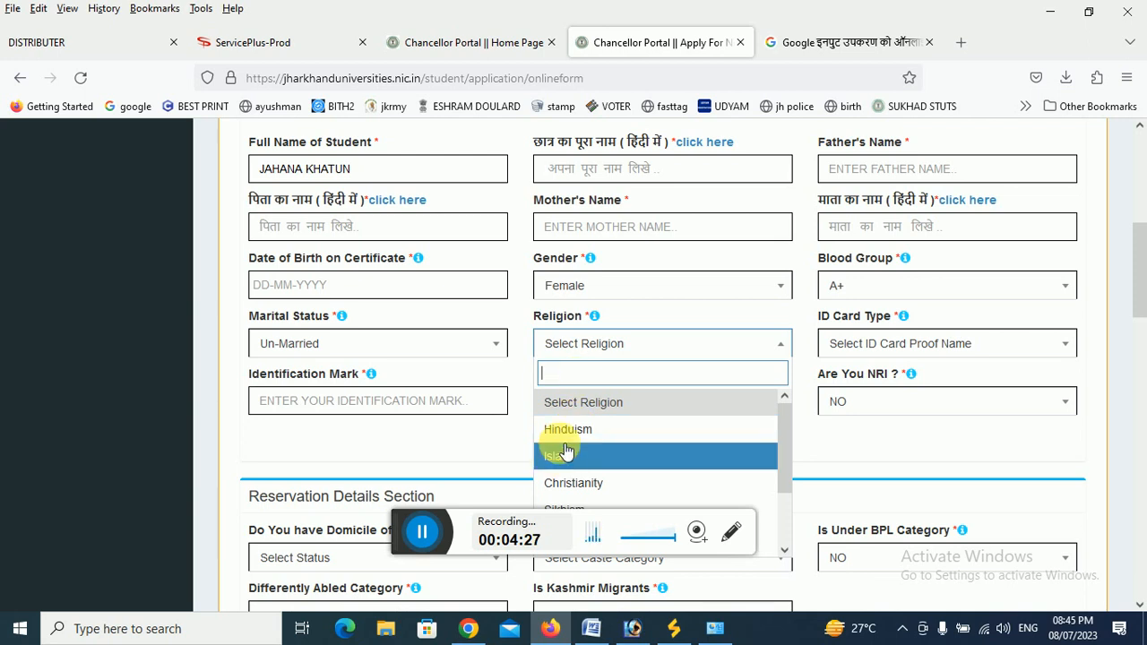
scroll(585, 374, down, 1)
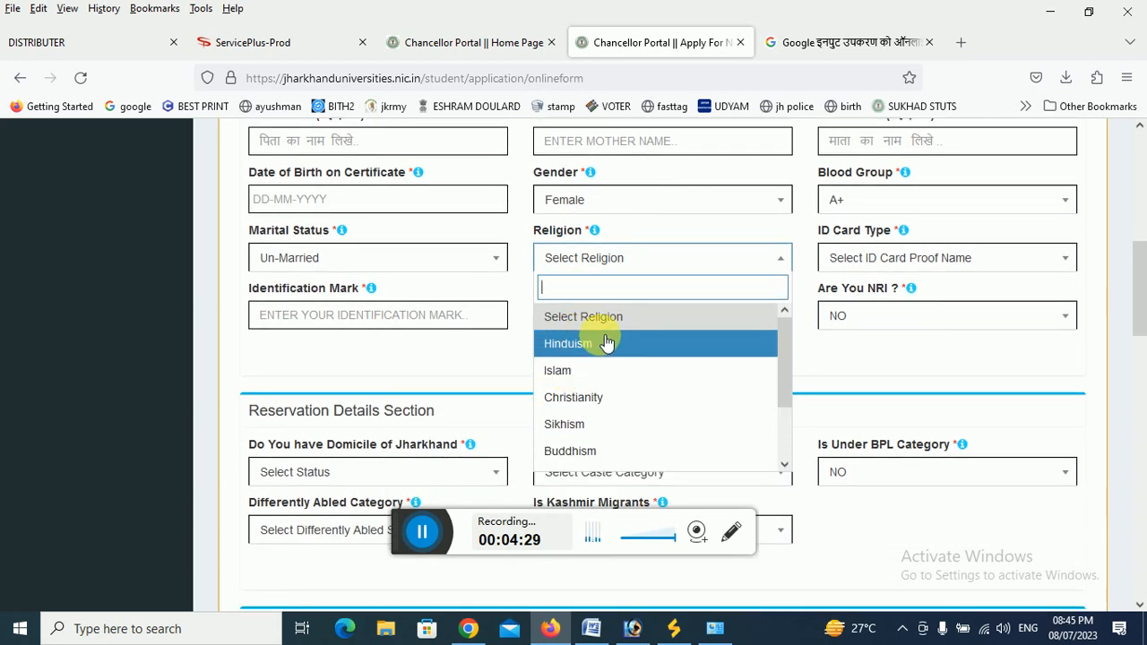
click(558, 371)
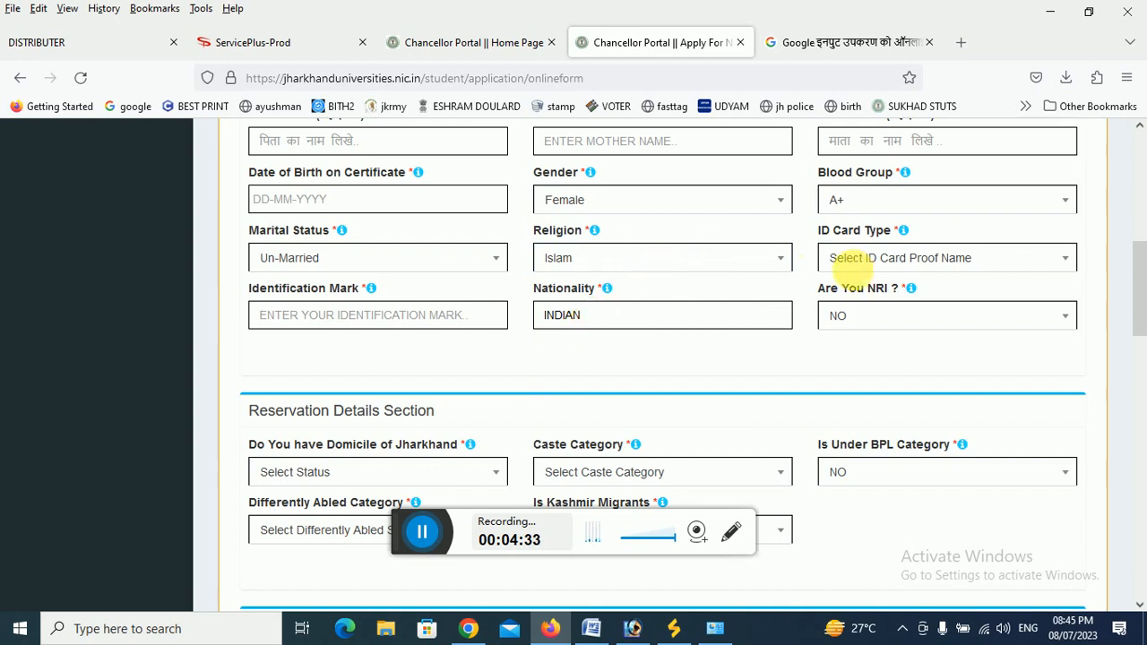
Step: Choose OTHERS as the ID card type and enter ADHAR as the other ID card type
click(869, 261)
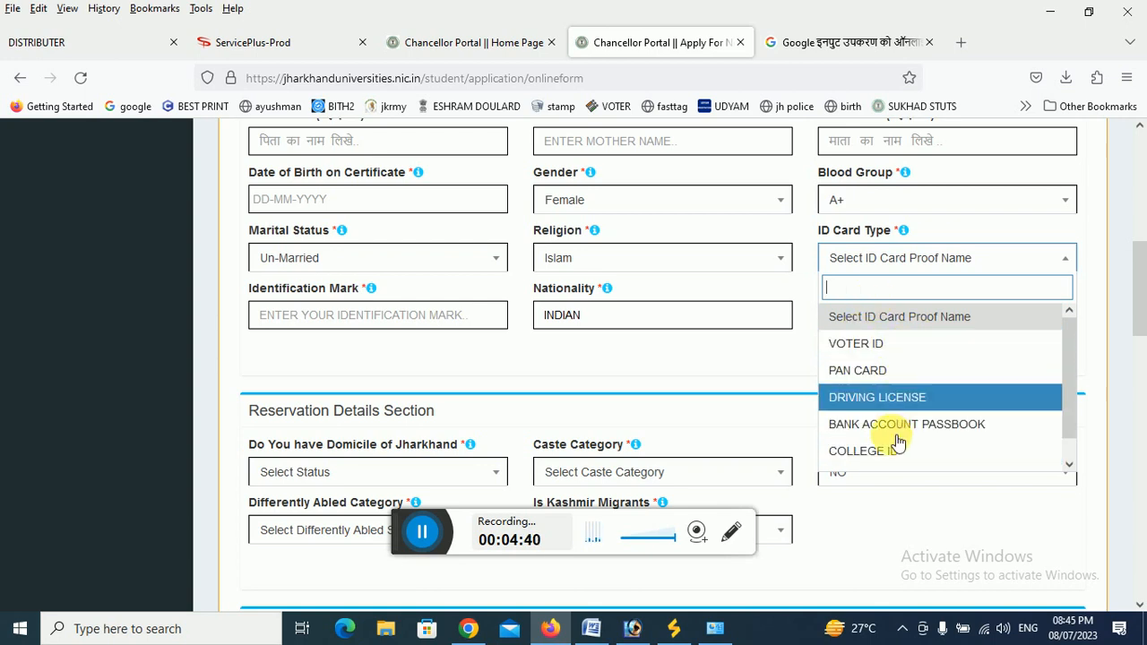
scroll(896, 435, down, 1)
click(853, 458)
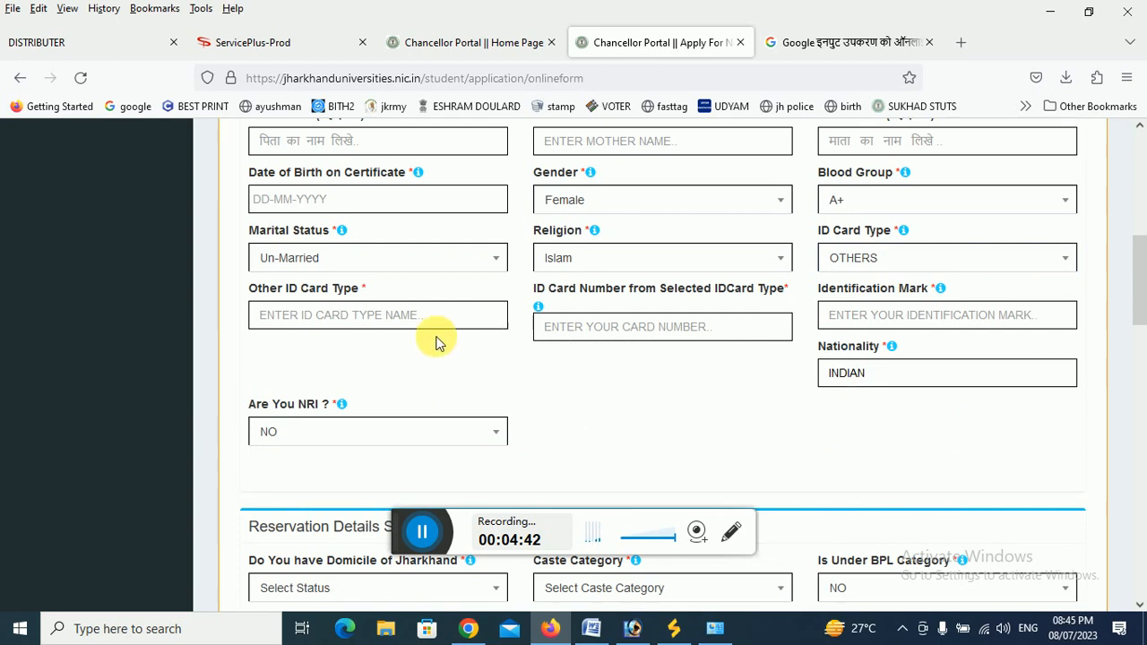
click(383, 315)
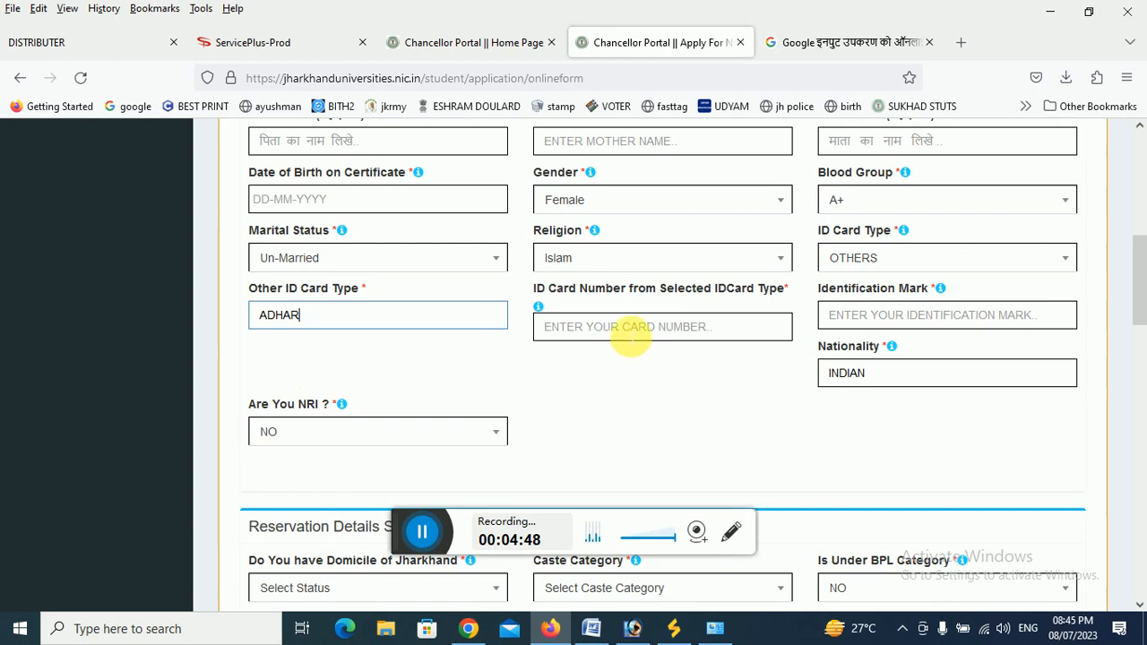
click(422, 532)
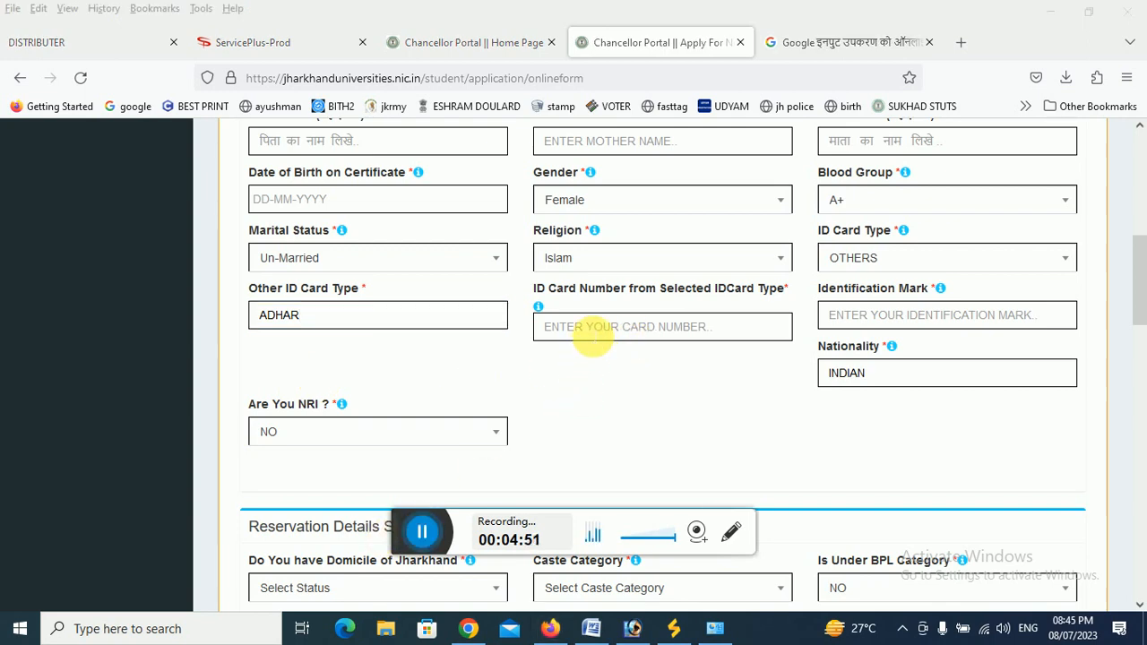
click(877, 318)
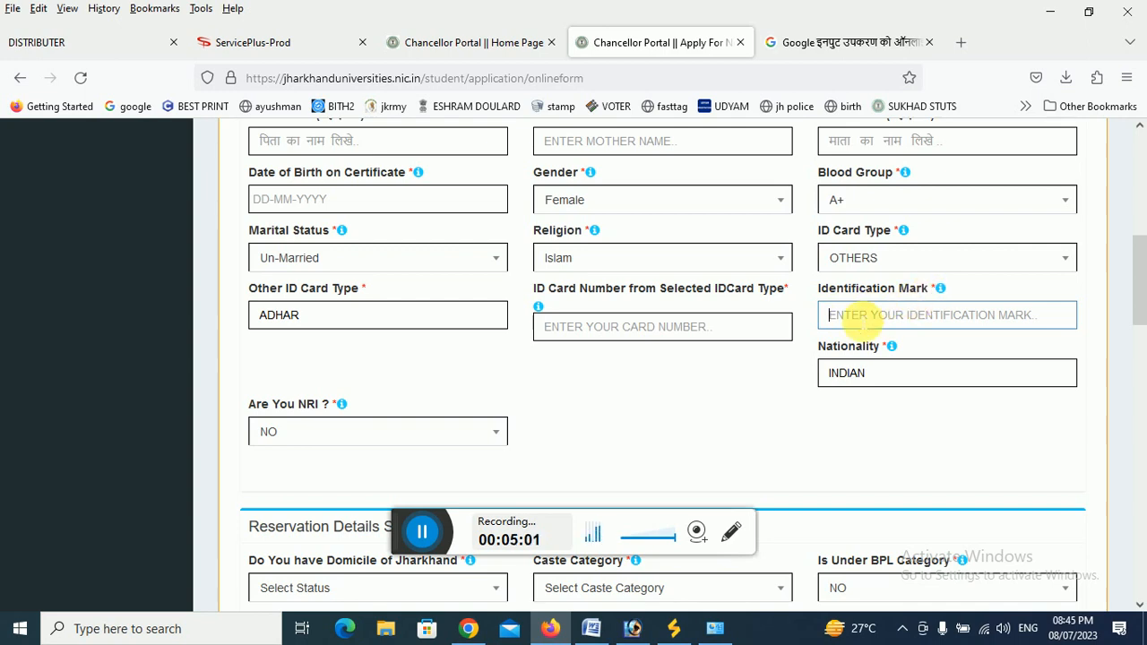
Step: Set the Jharkhand domicile status to YES and the caste category to BCI in the Reservation Details section
scroll(646, 318, down, 2)
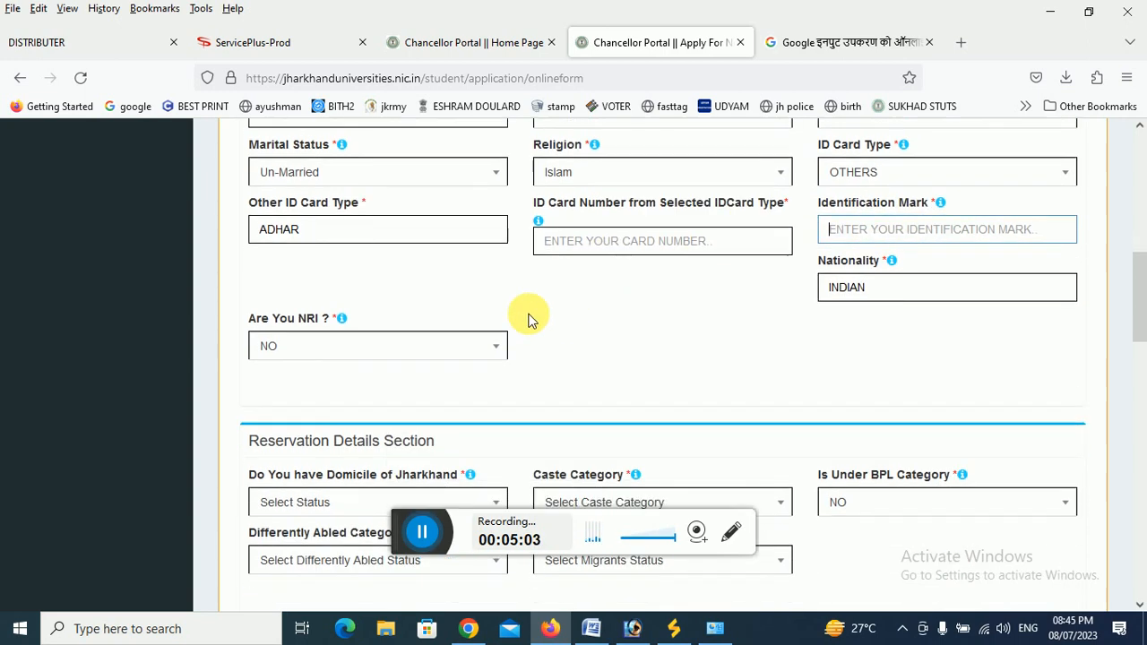
scroll(806, 255, down, 4)
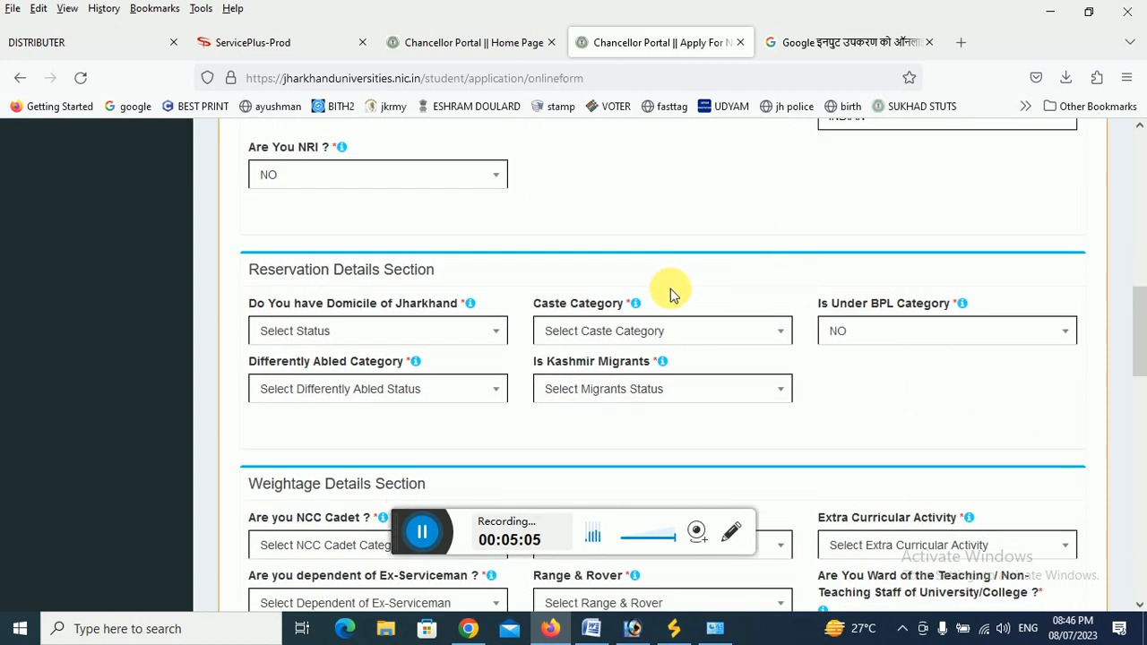
click(392, 343)
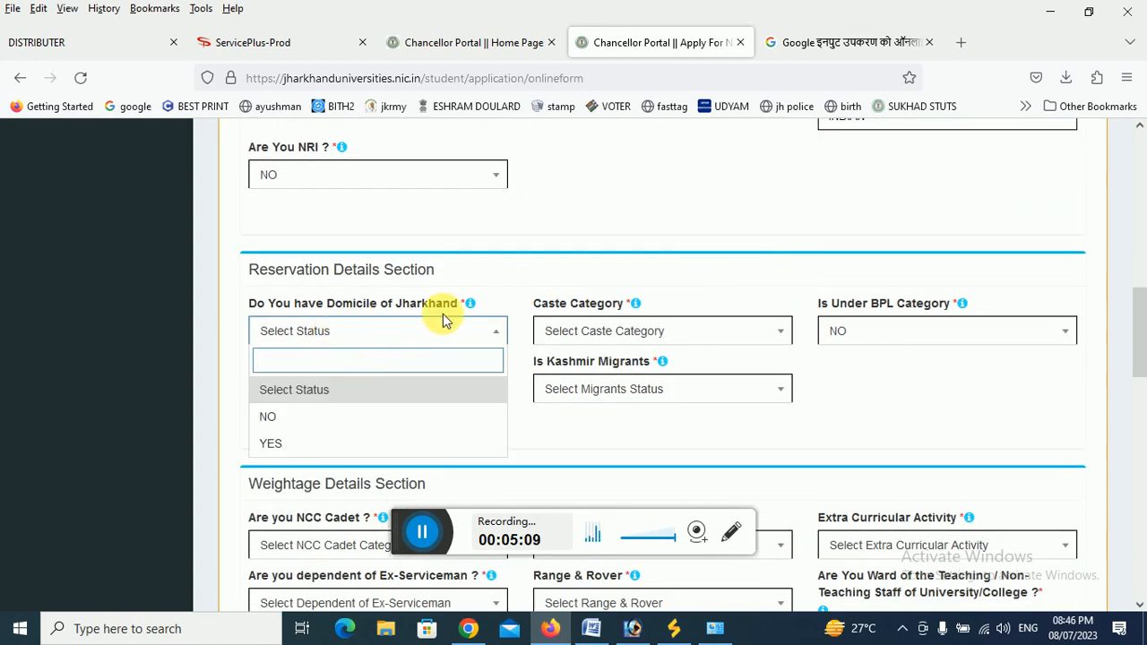
click(287, 444)
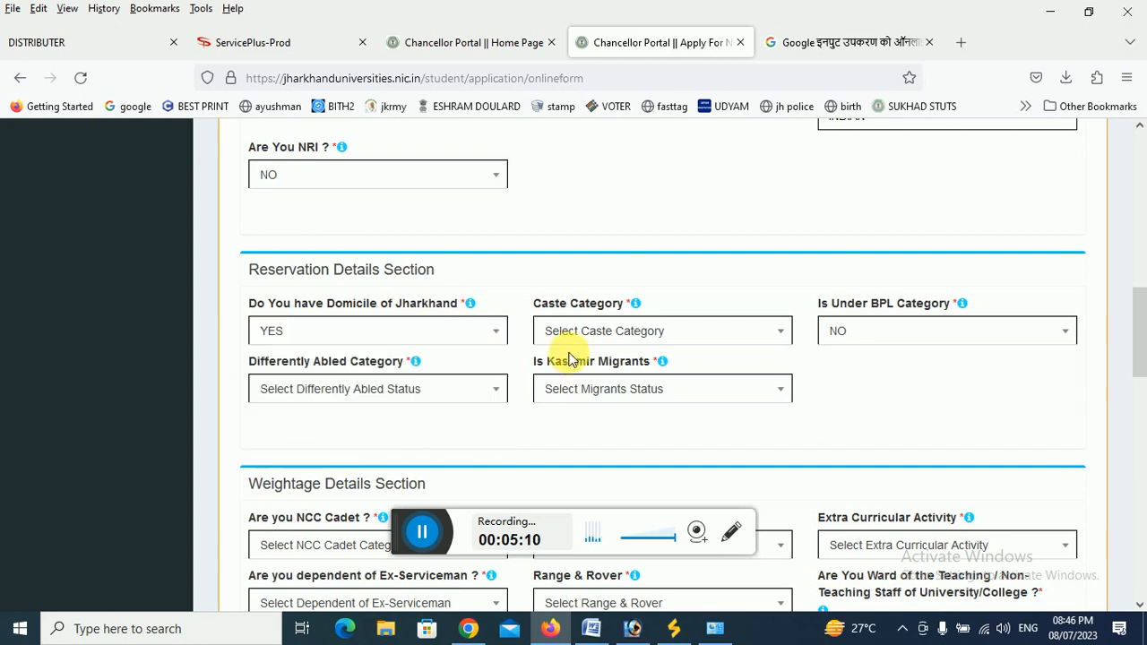
click(614, 328)
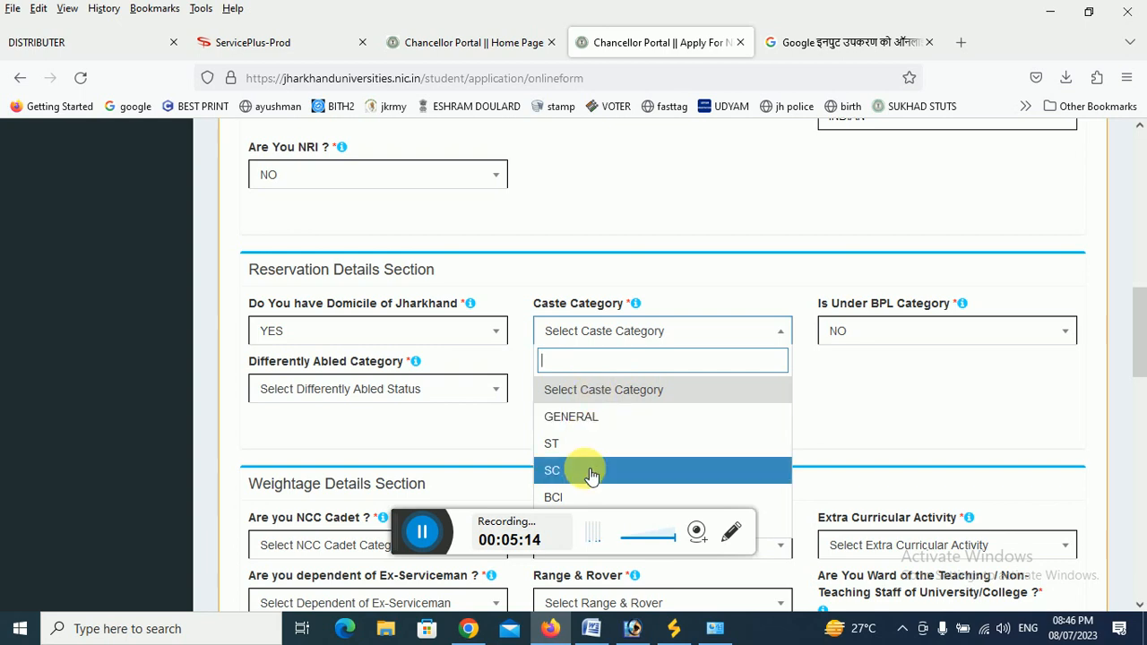
scroll(641, 363, down, 2)
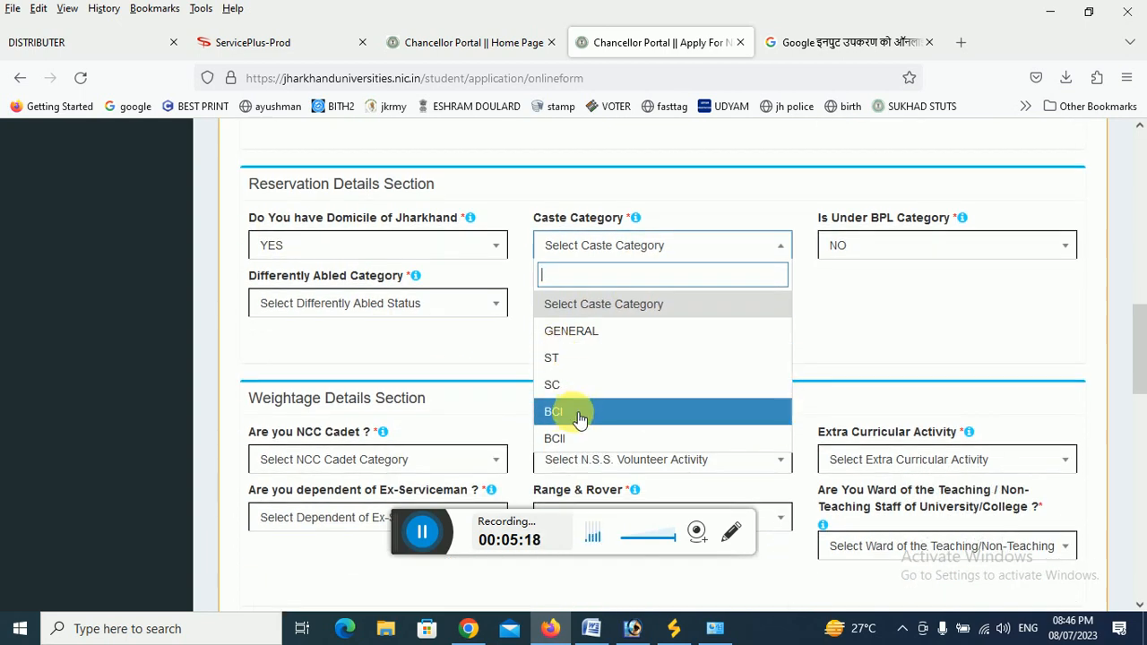
click(577, 415)
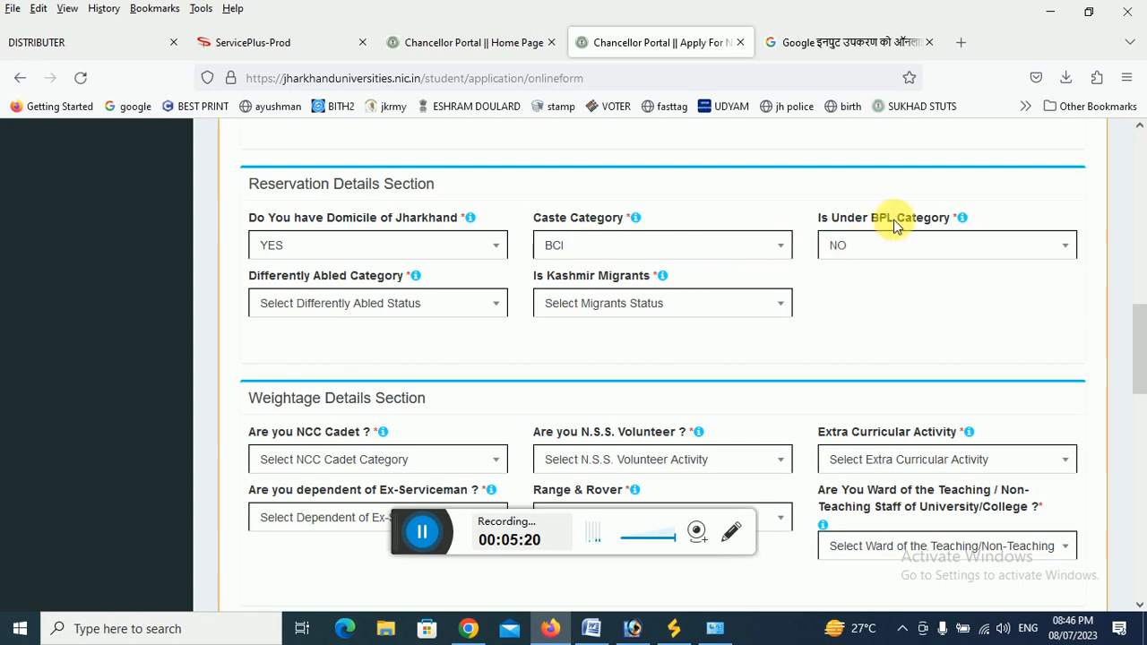
Step: Switch the student's BPL category status to YES and set it back to NO
click(885, 249)
click(853, 331)
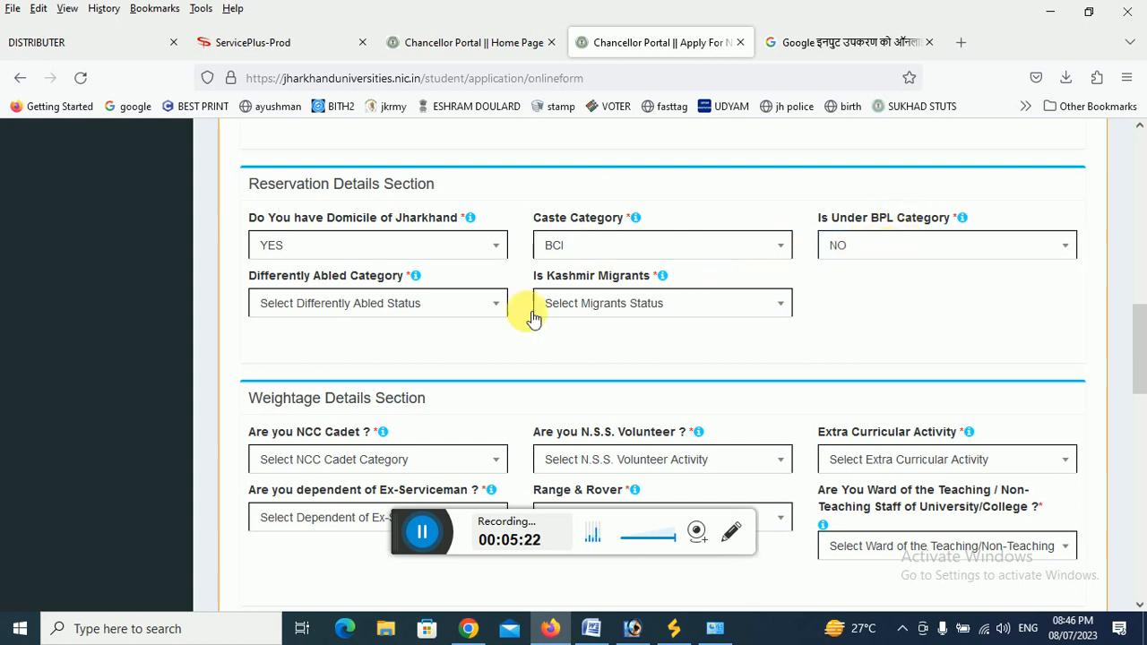
click(875, 254)
click(862, 362)
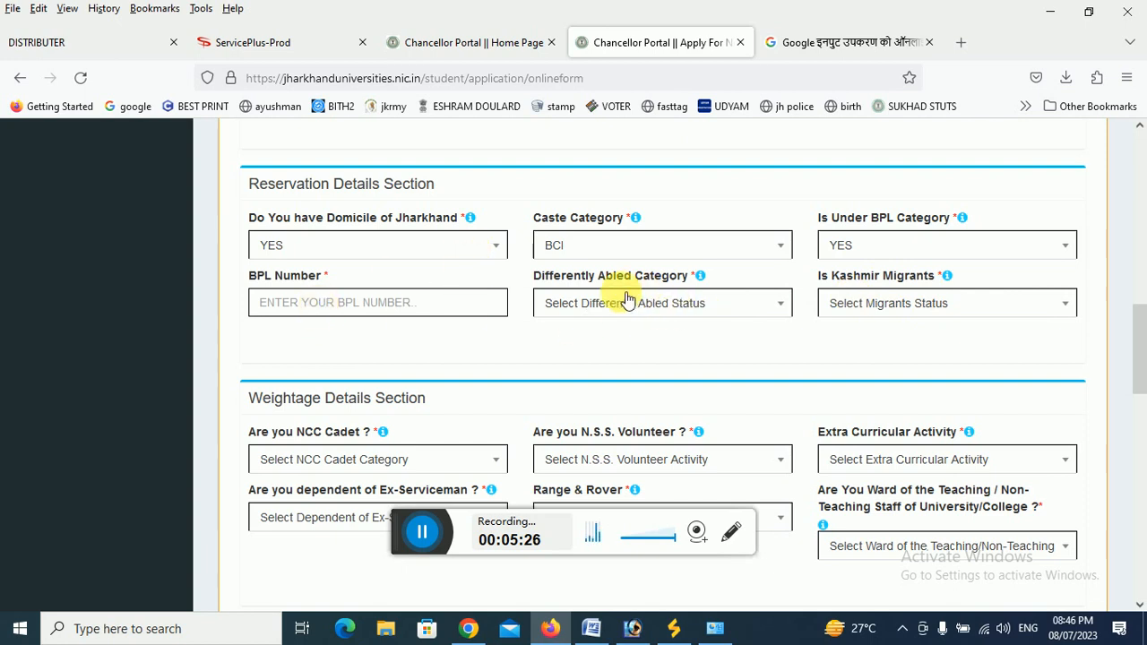
click(686, 320)
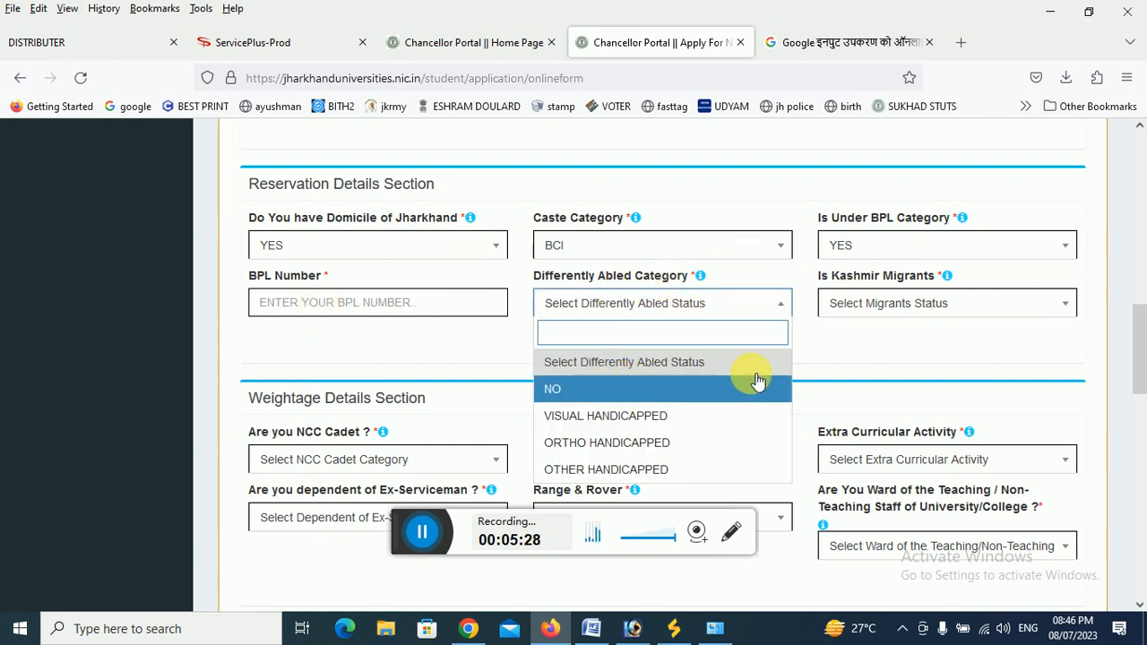
click(880, 309)
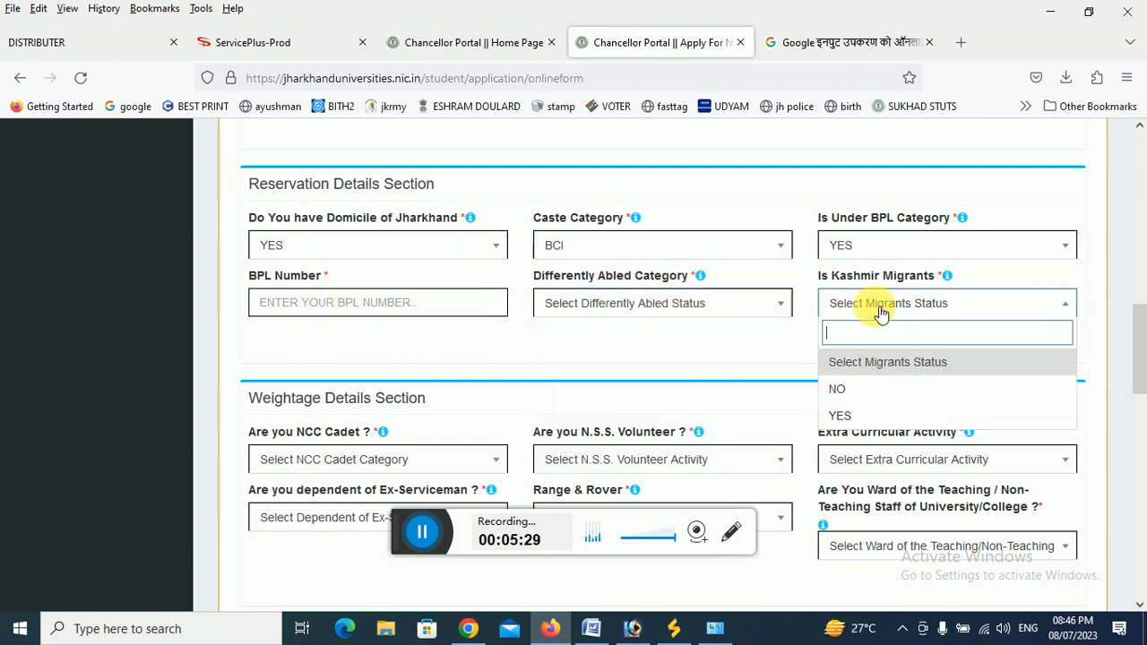
click(881, 244)
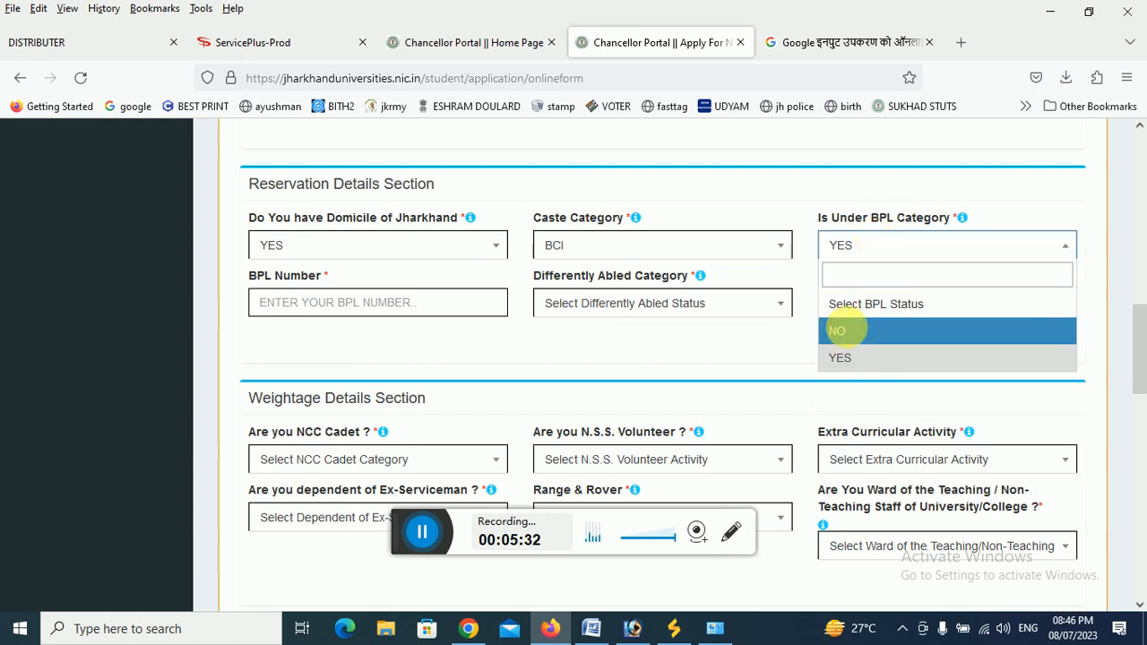
click(861, 328)
Step: Set both the differently abled category and the Kashmir migrants status to NO
click(361, 304)
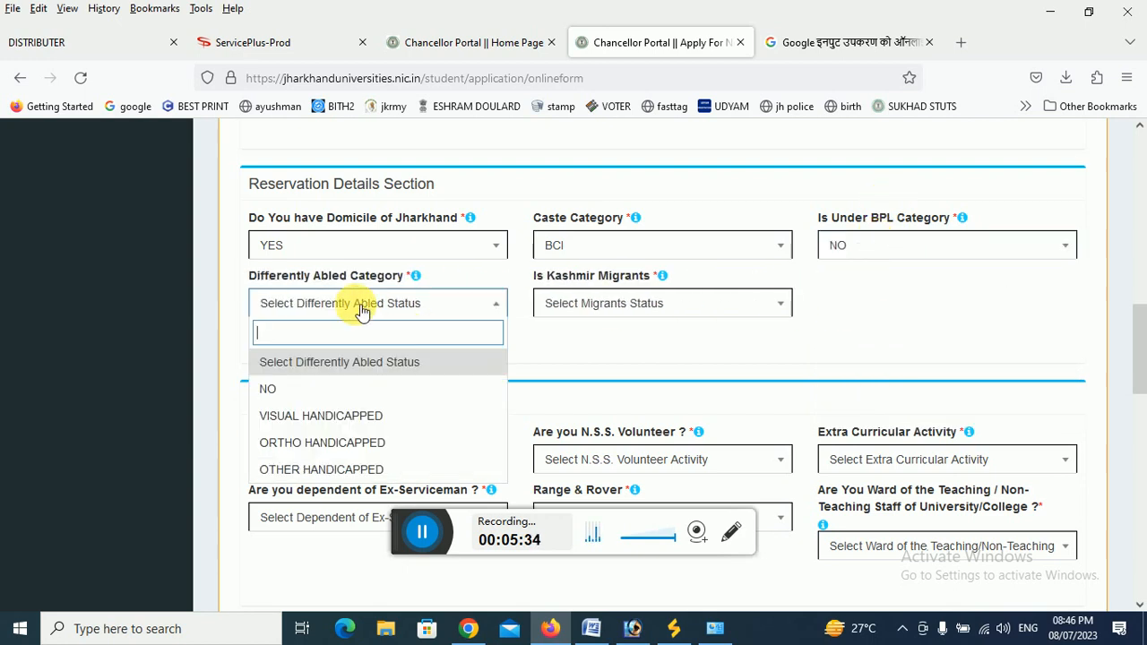
click(274, 386)
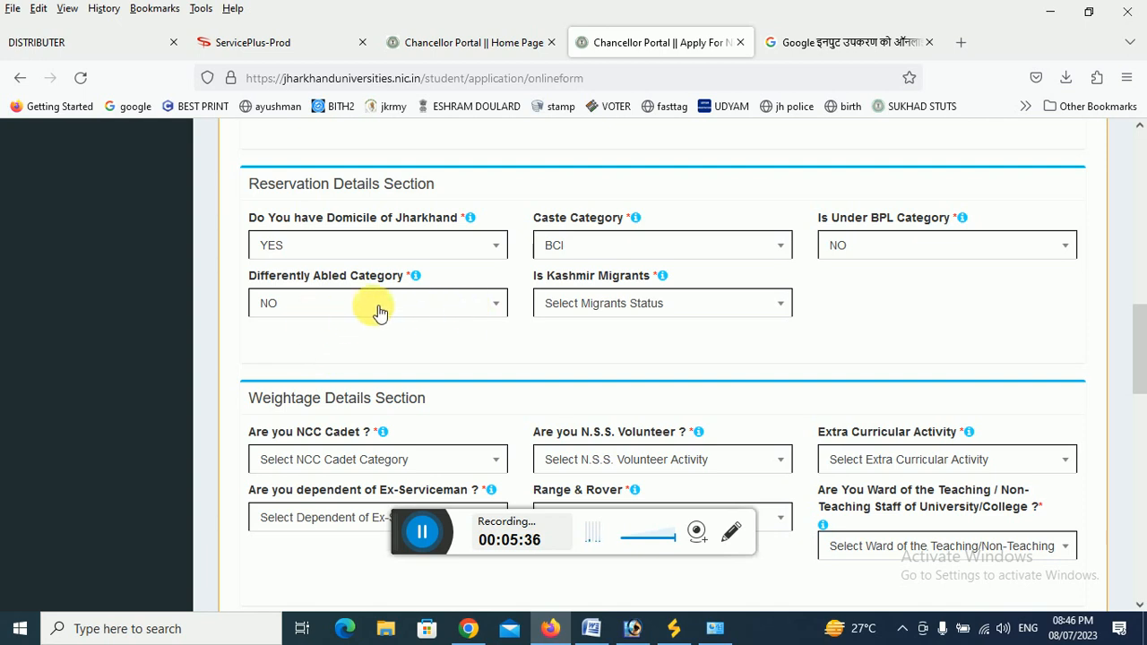
click(601, 305)
click(565, 389)
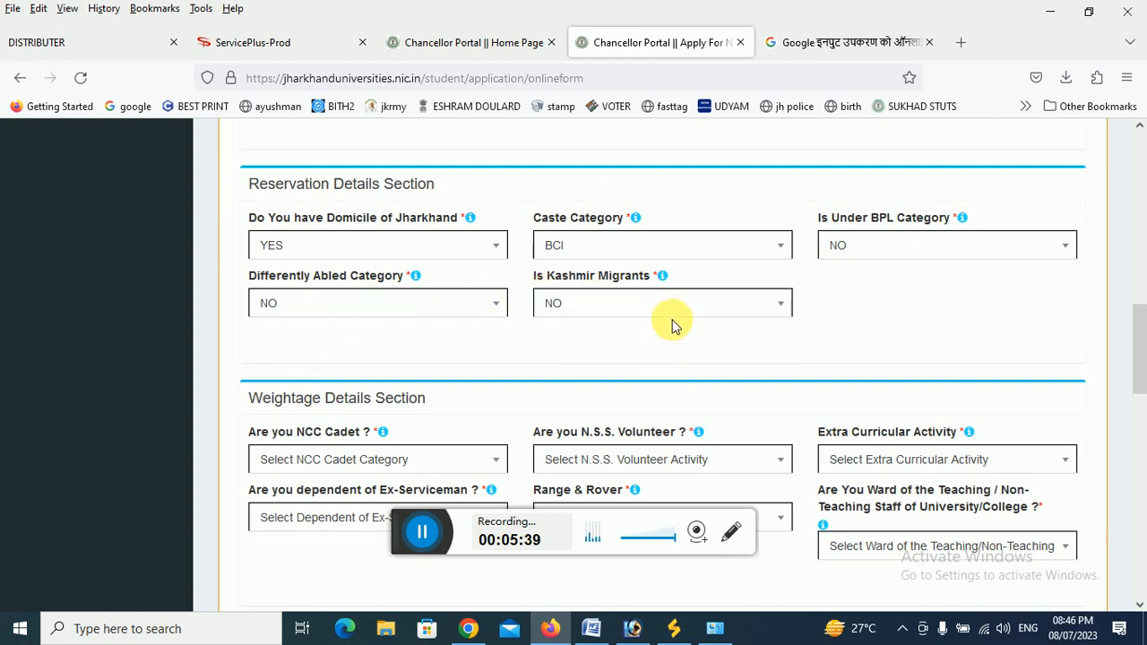
Step: Answer NO for NCC cadet, N.S.S. volunteer and extra curricular activity in the Weightage Details section
scroll(671, 313, down, 2)
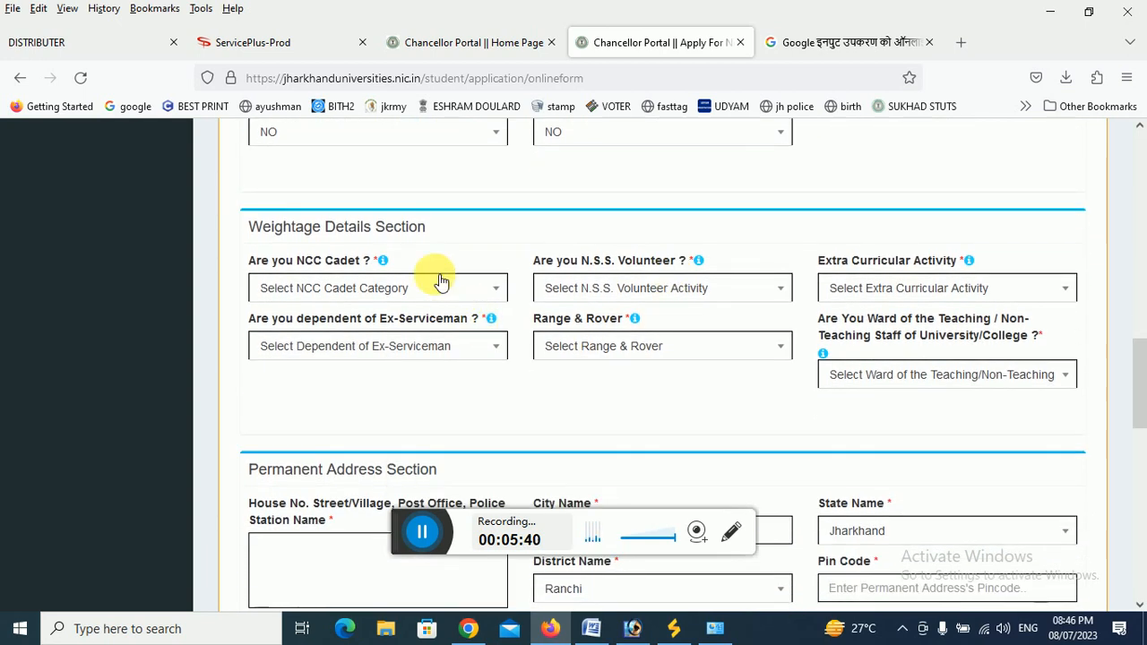
click(336, 291)
click(276, 374)
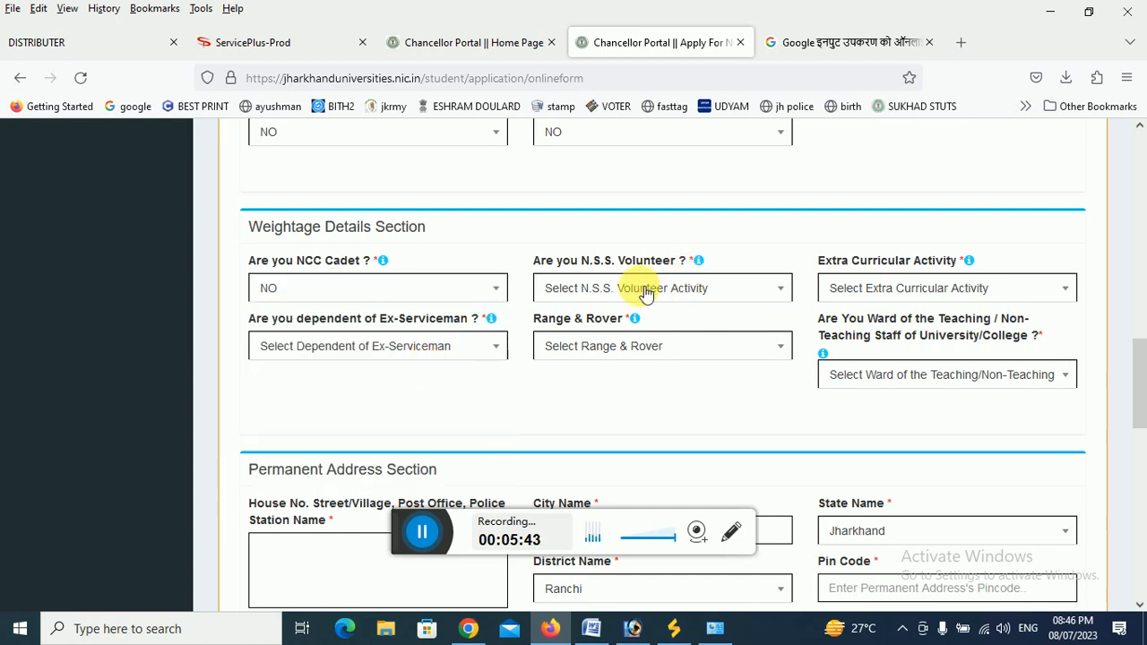
click(617, 289)
click(571, 374)
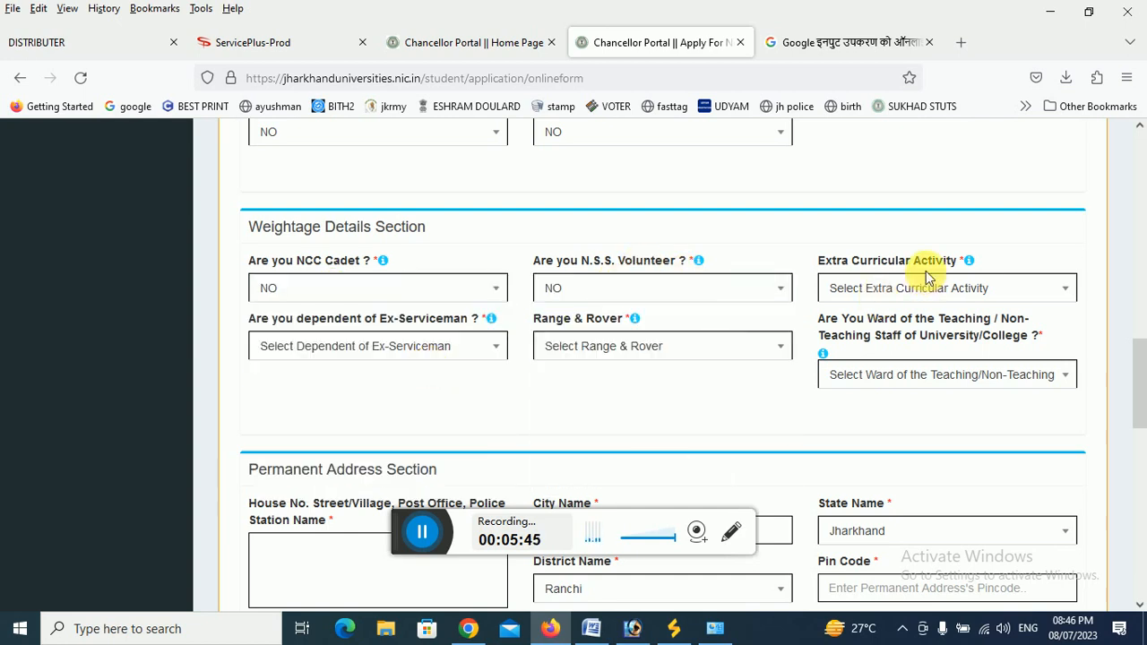
click(883, 287)
click(846, 373)
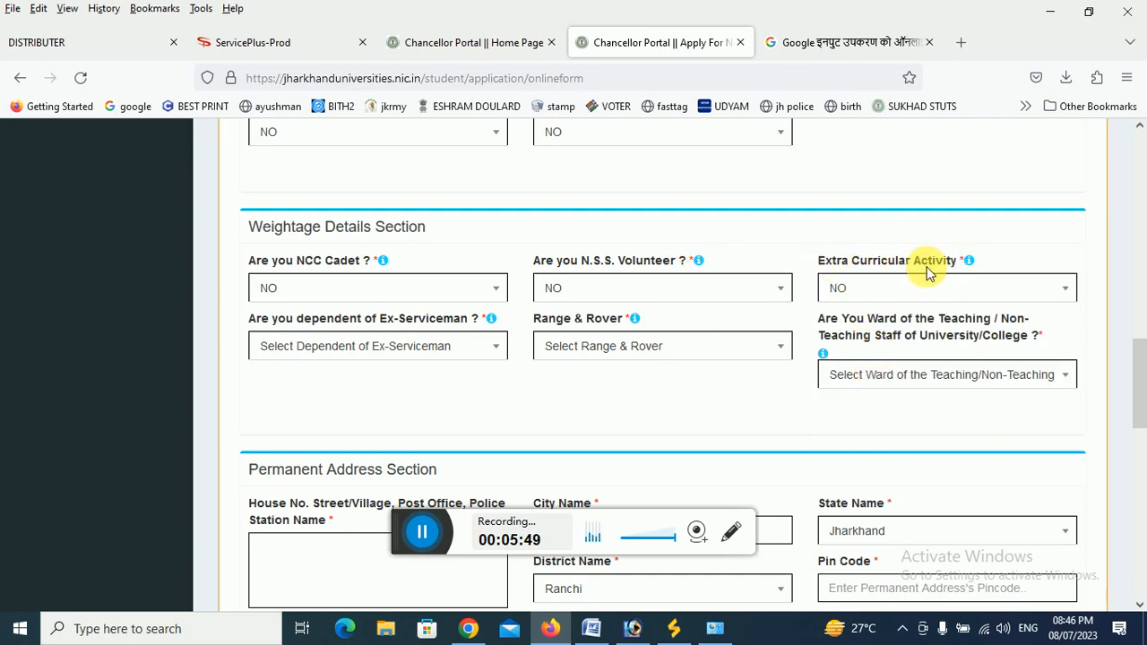
Step: Answer NO for dependent of Ex-Serviceman, Range & Rover, and ward of the university's teaching or non-teaching staff
scroll(421, 347, down, 2)
click(346, 264)
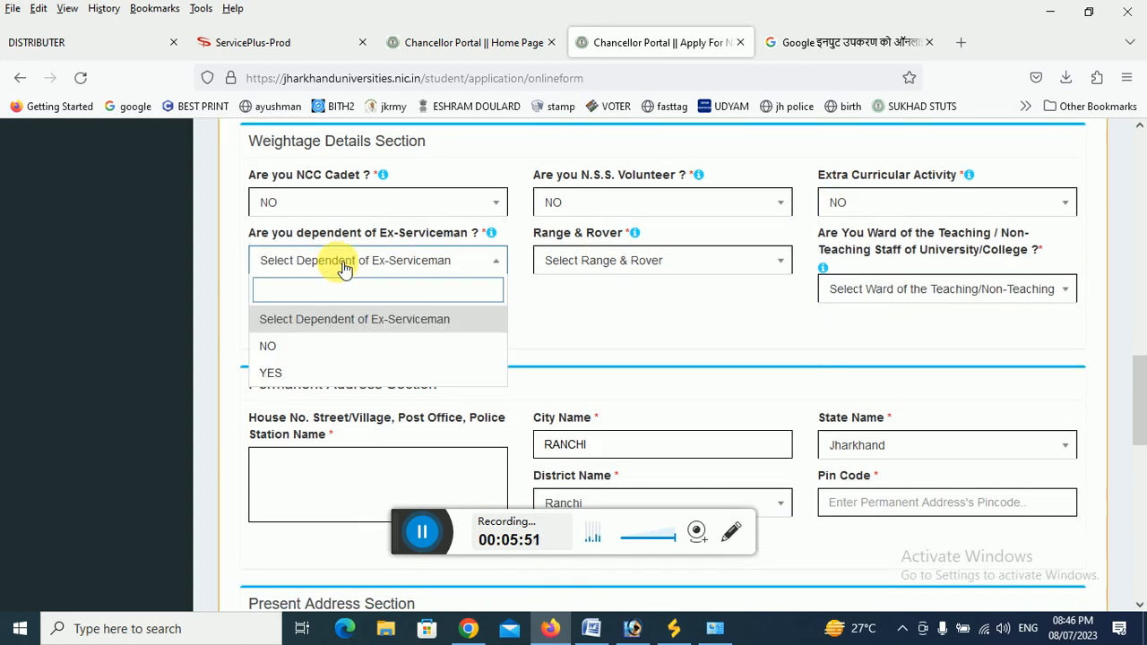
click(269, 345)
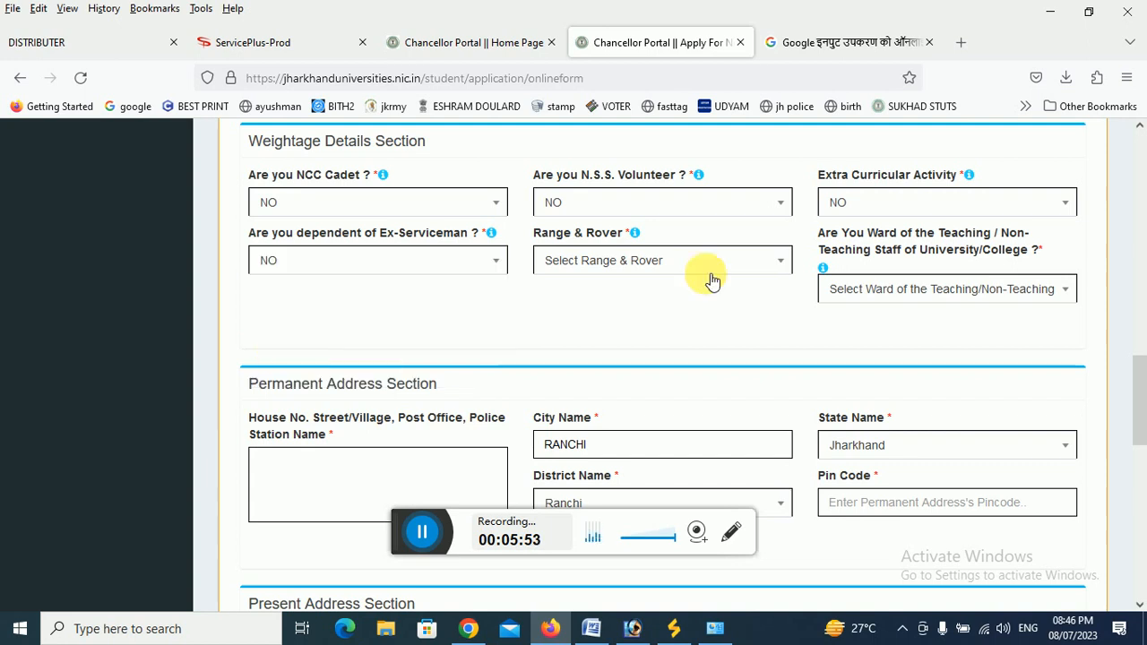
click(638, 262)
click(564, 346)
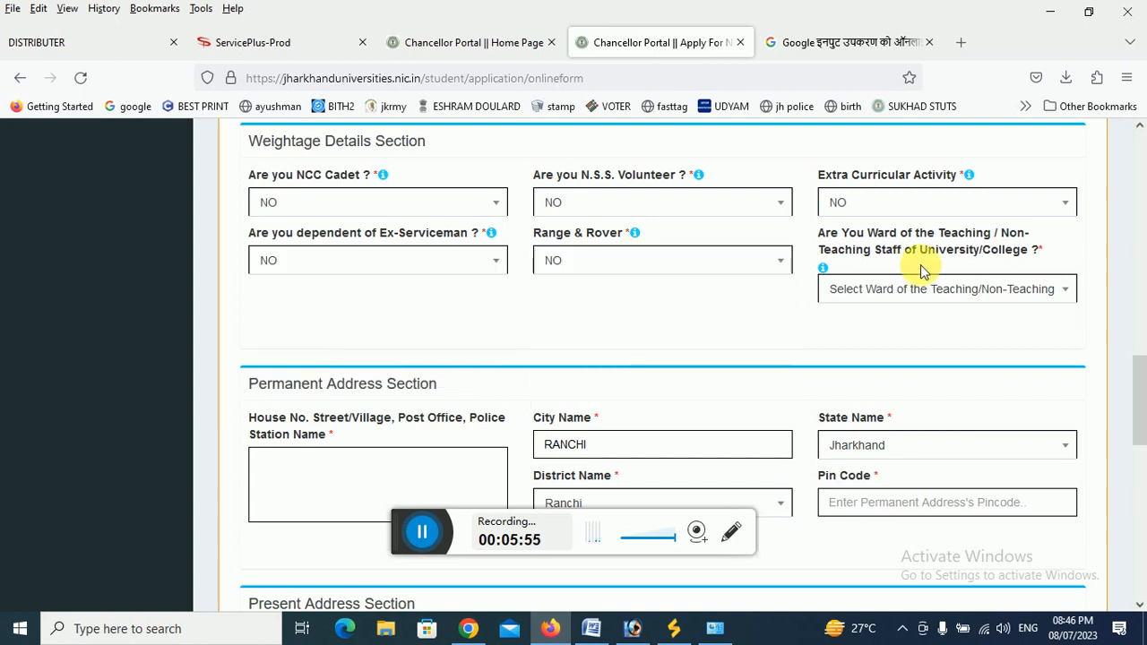
click(913, 291)
click(860, 377)
Step: Set the district in the Permanent Address section to Godda
scroll(397, 328, down, 4)
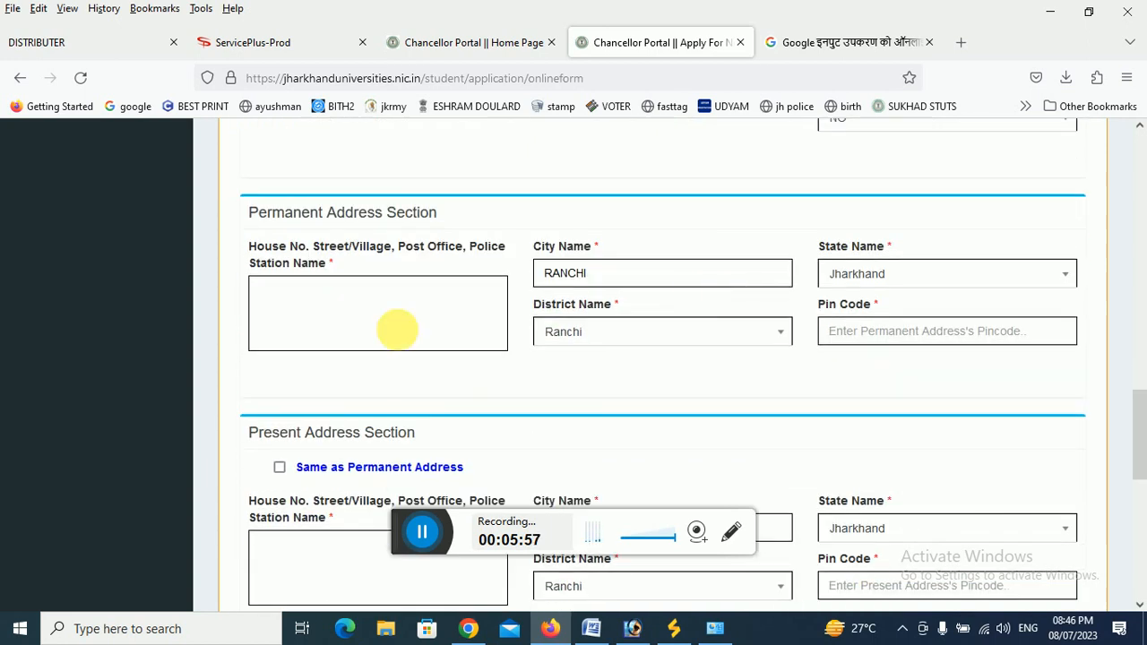
click(366, 319)
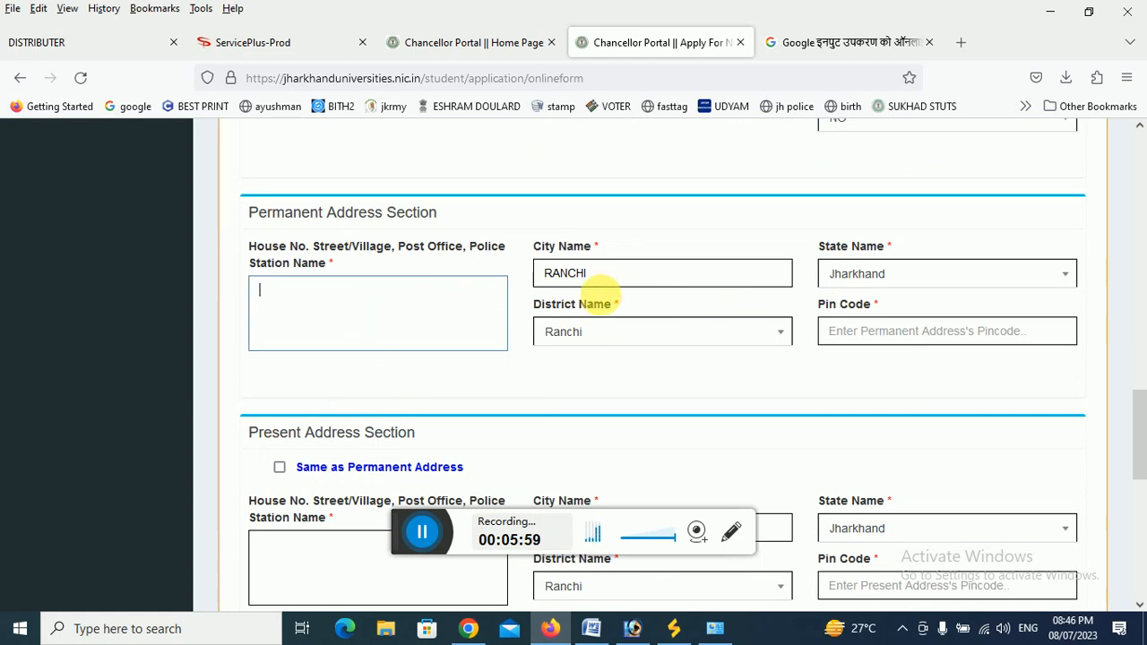
click(609, 274)
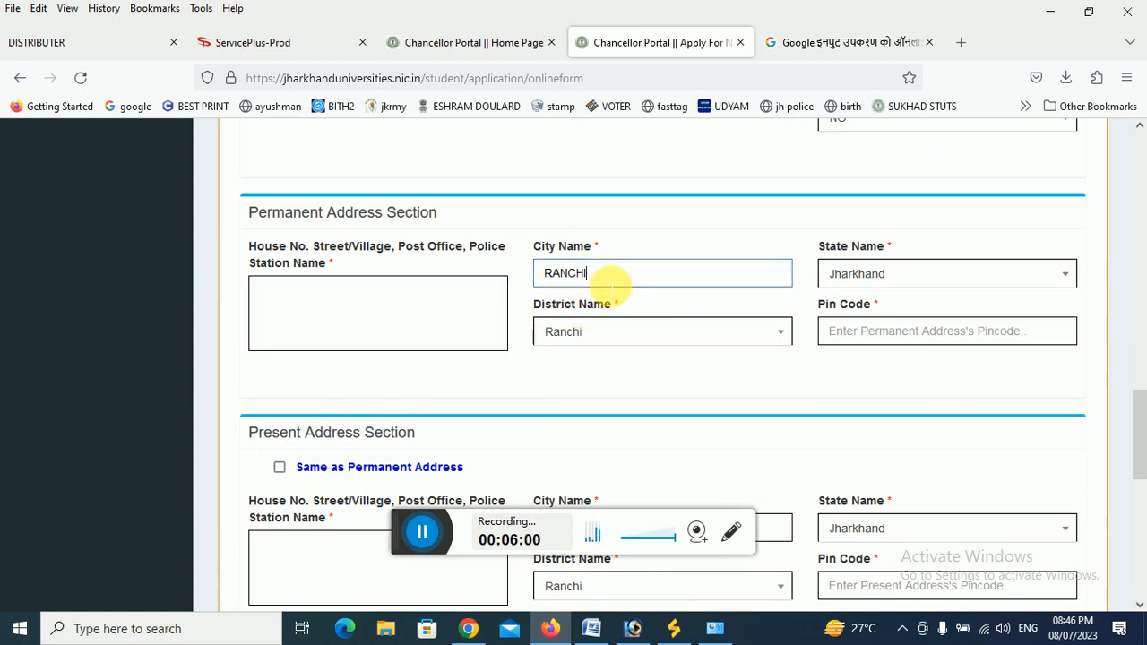
click(613, 332)
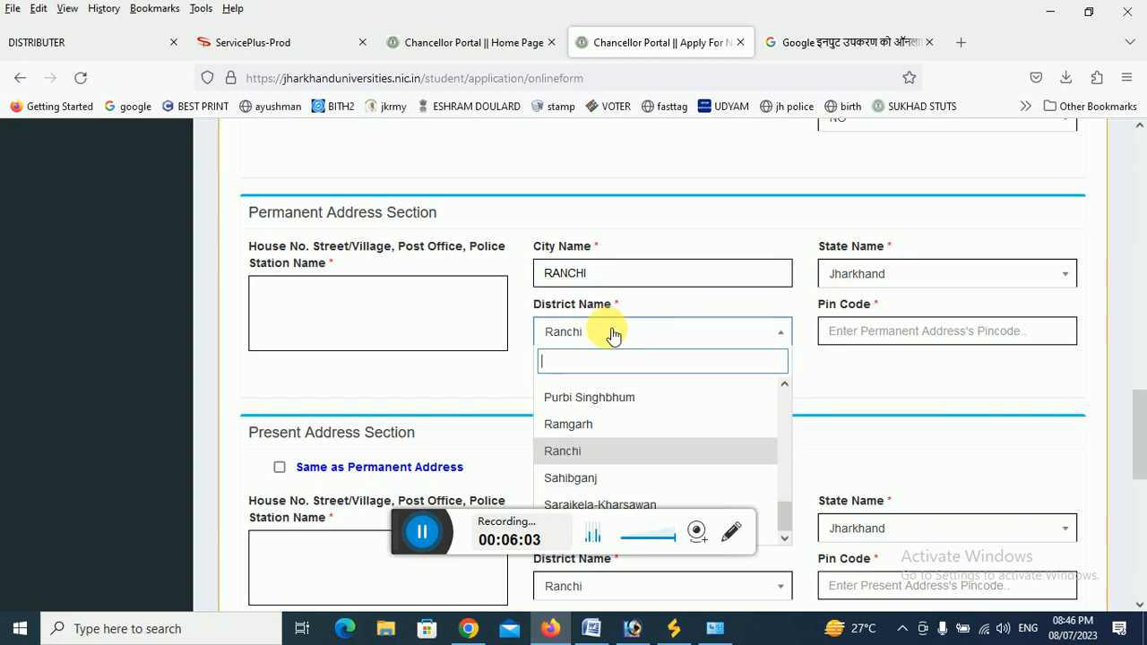
text(go)
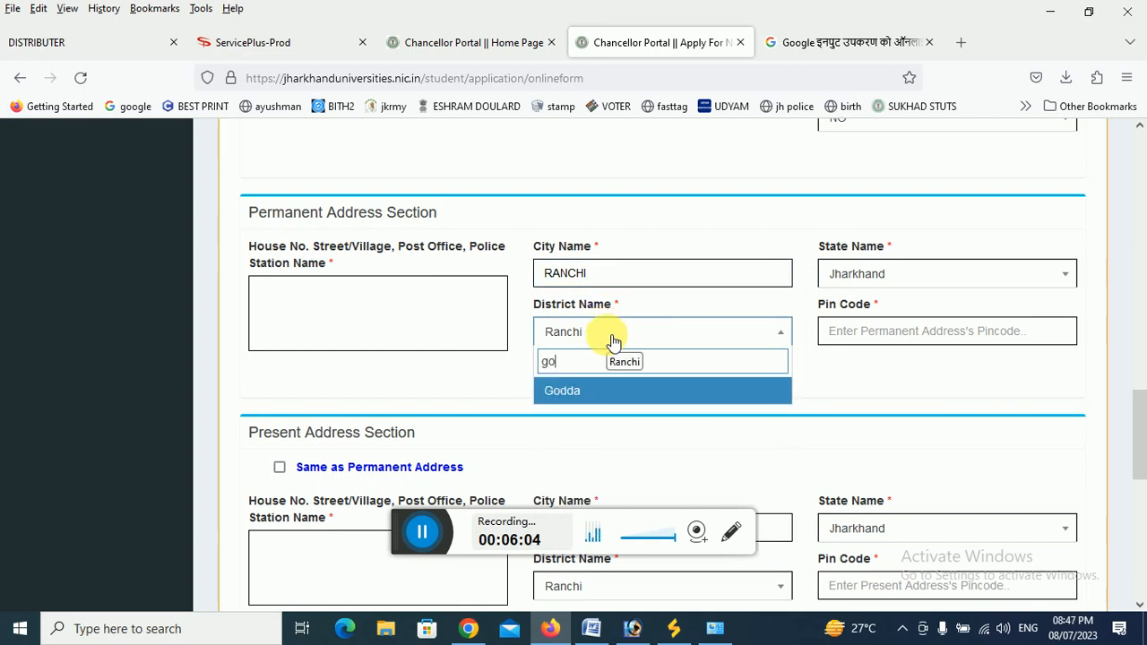
text(dda)
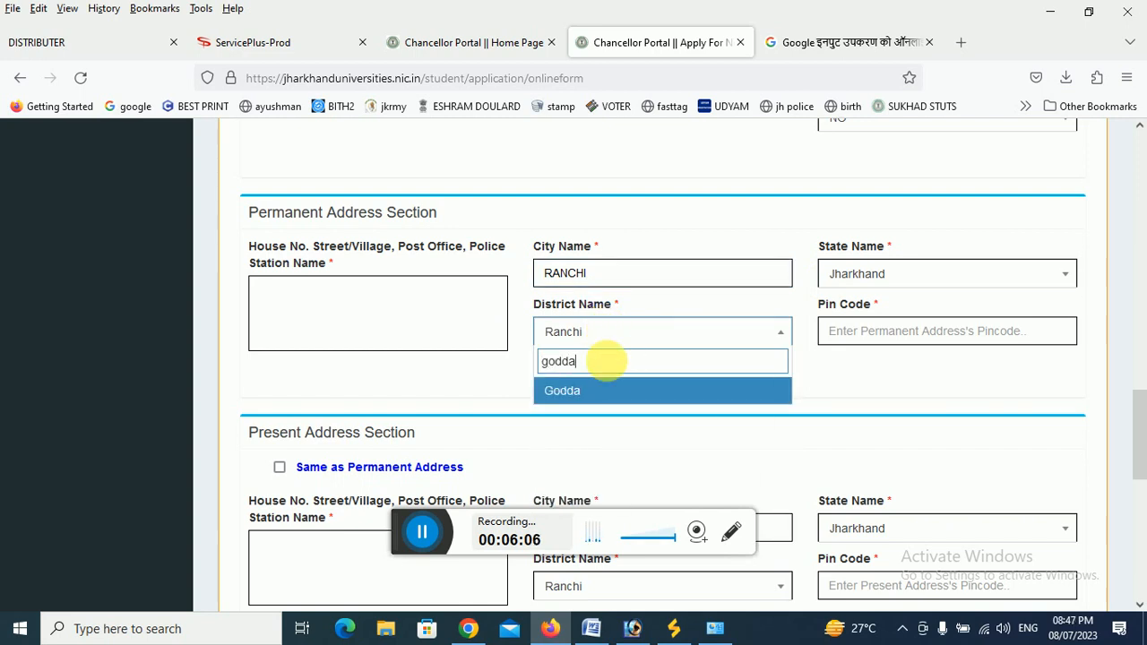
click(581, 391)
Step: Look over the pin code field, the Present Address section and the profile picture and signature uploads in the Upload Documents section
scroll(887, 345, down, 2)
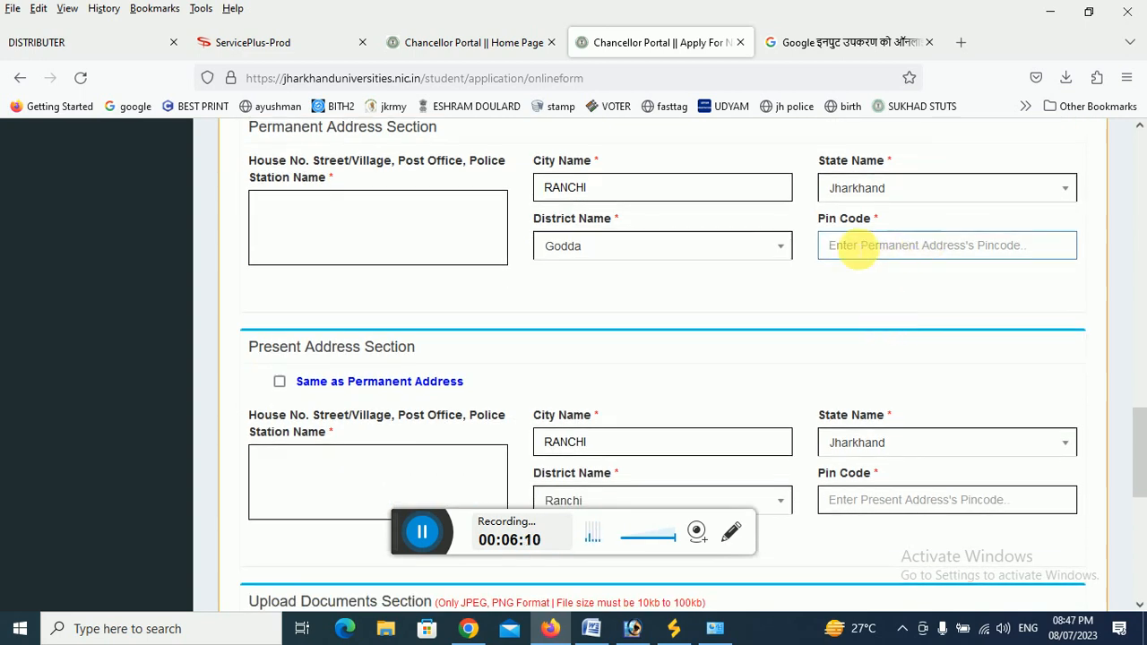
scroll(806, 246, down, 2)
scroll(865, 222, up, 2)
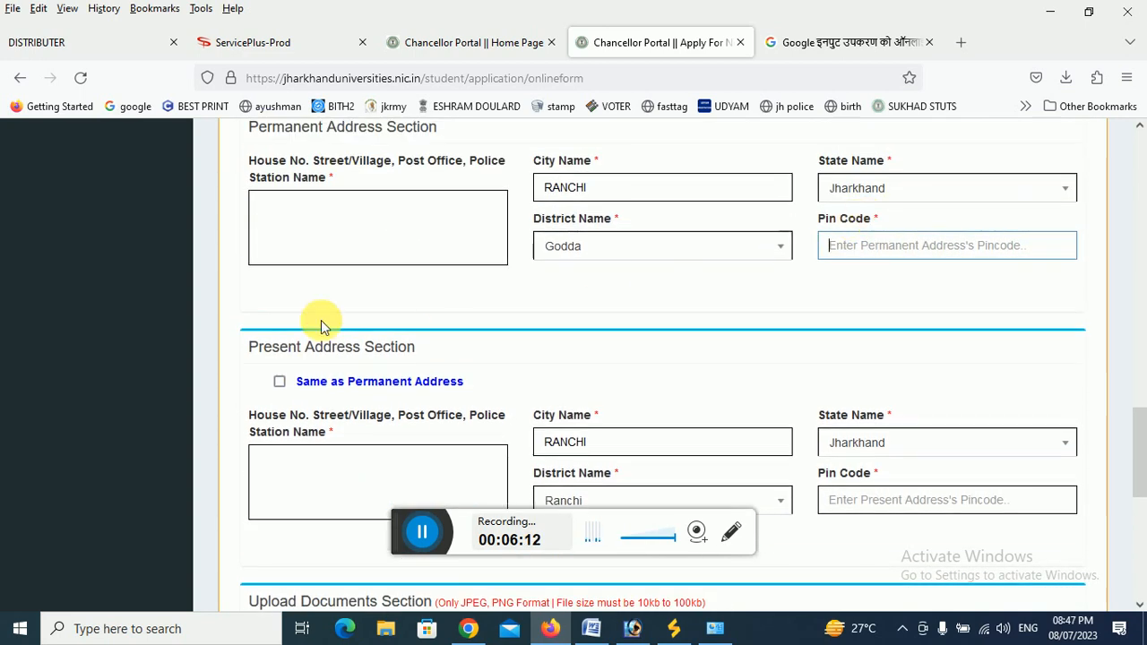
scroll(296, 305, down, 2)
scroll(405, 403, down, 4)
scroll(405, 403, down, 6)
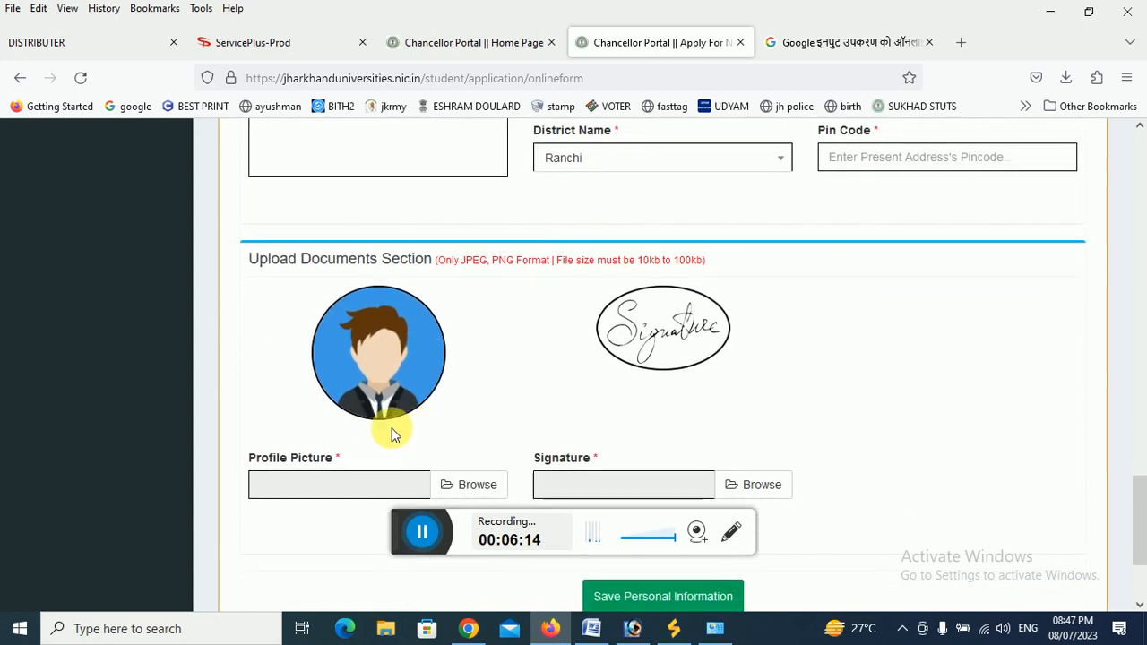
scroll(749, 324, up, 2)
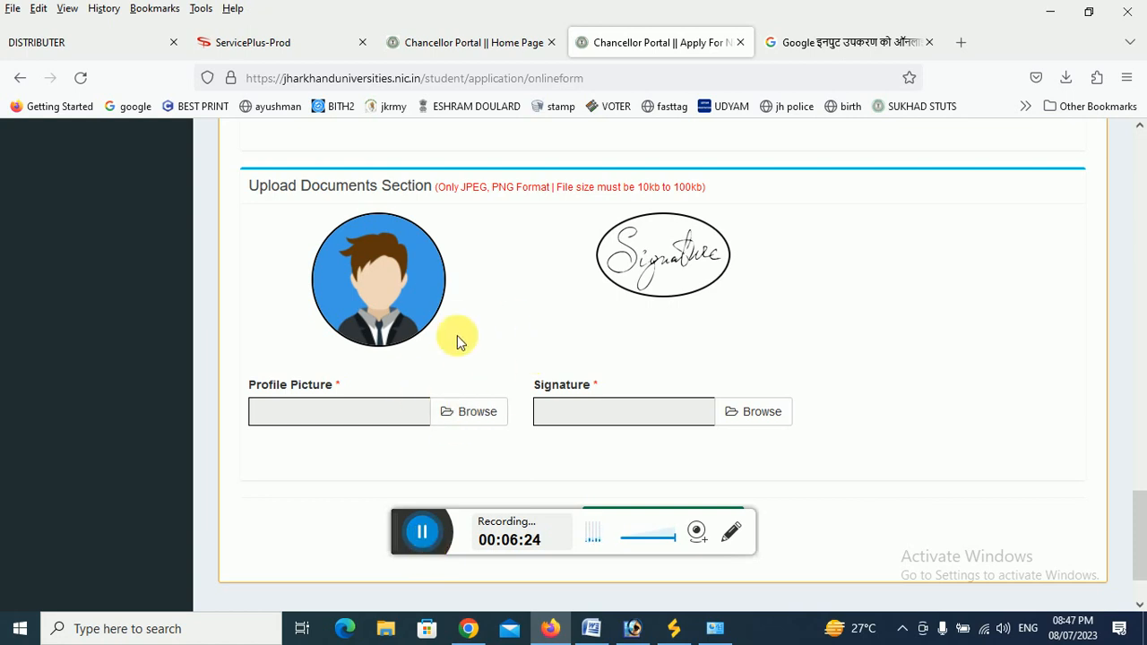
click(446, 523)
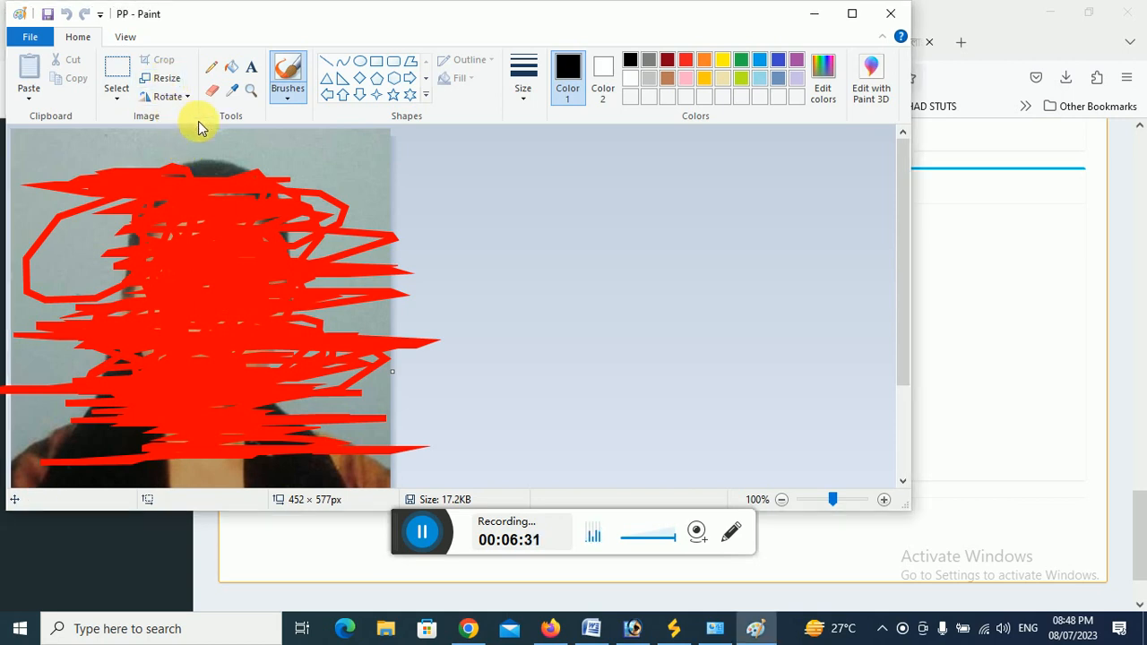
Step: Resize the profile photo to 400 pixels horizontally, keeping the aspect ratio maintained
click(160, 79)
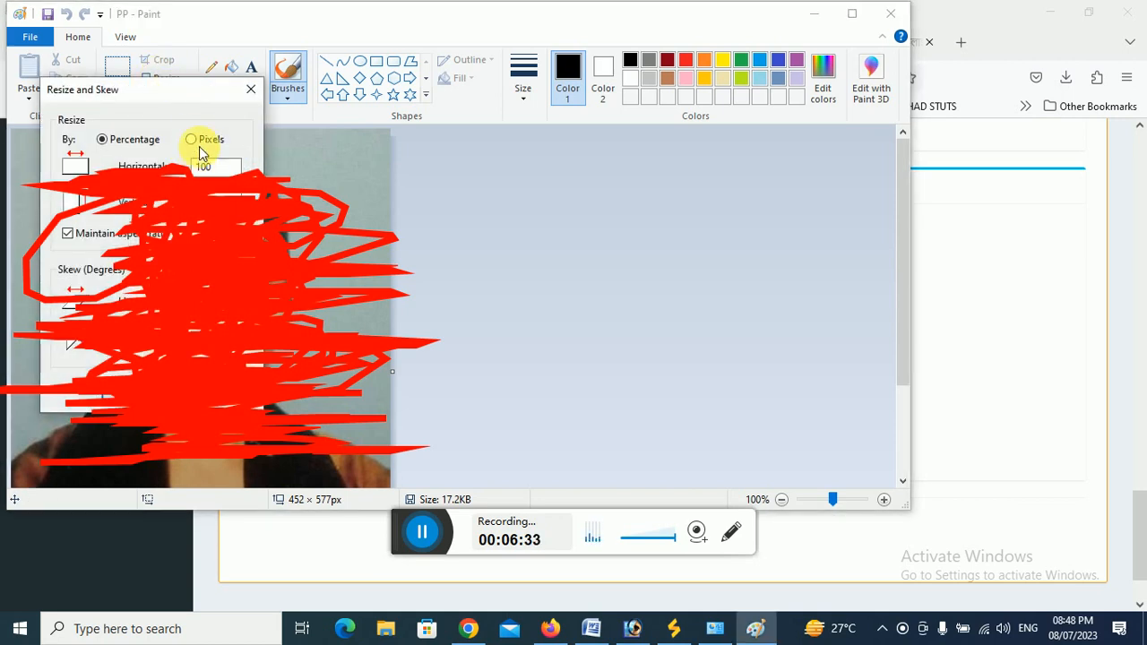
drag(161, 93, 590, 105)
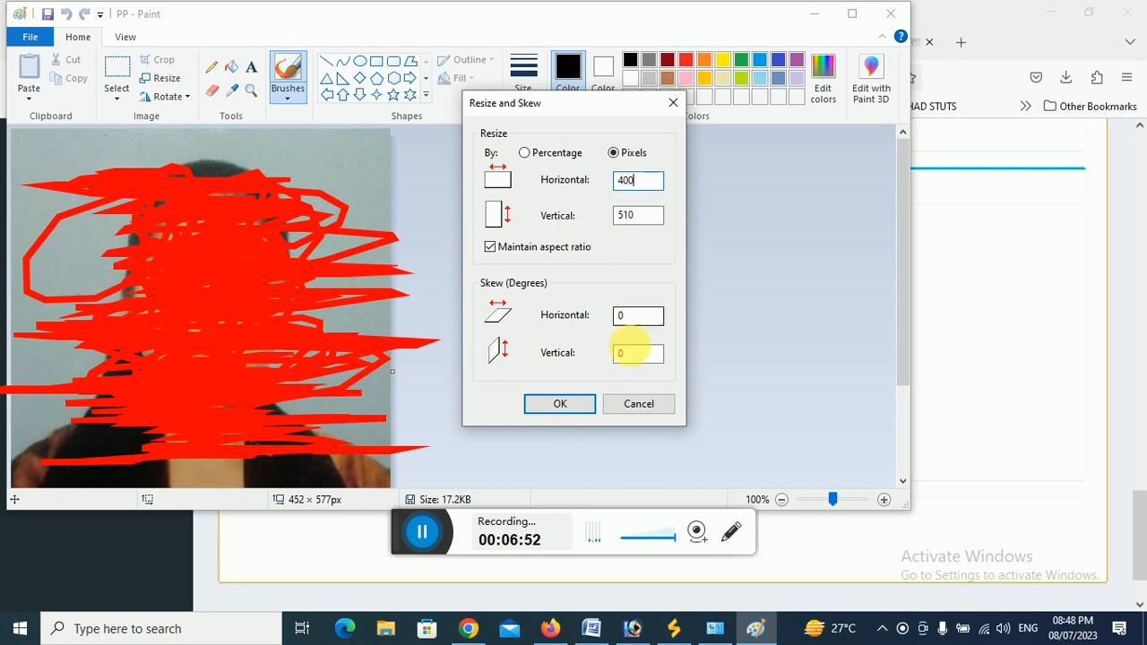
click(574, 402)
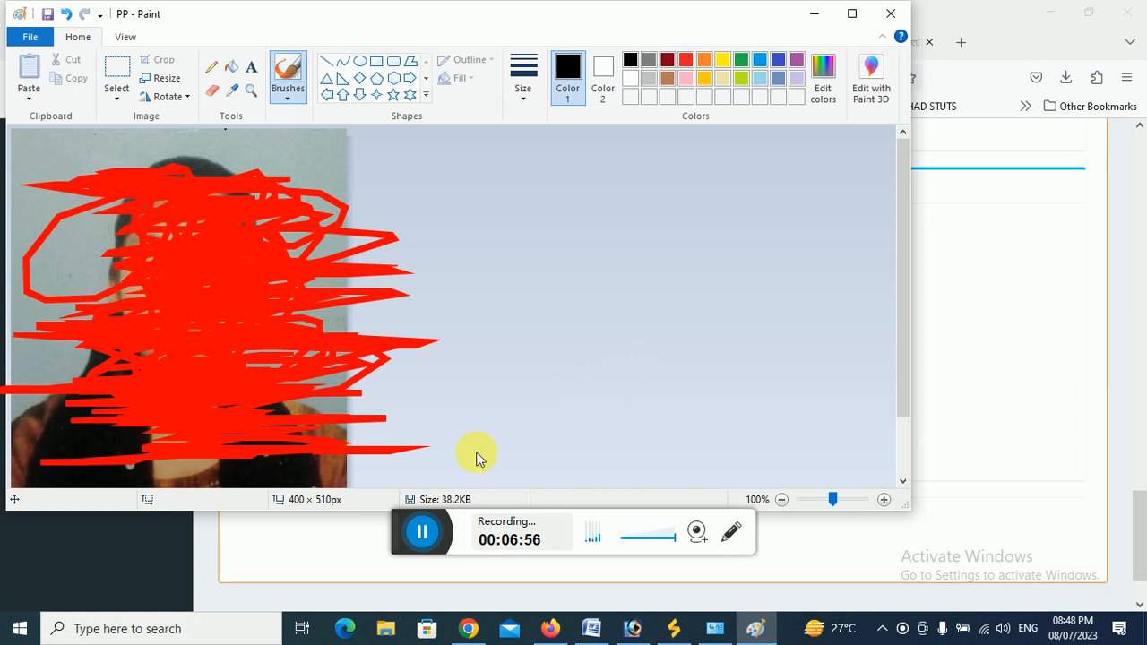
click(419, 532)
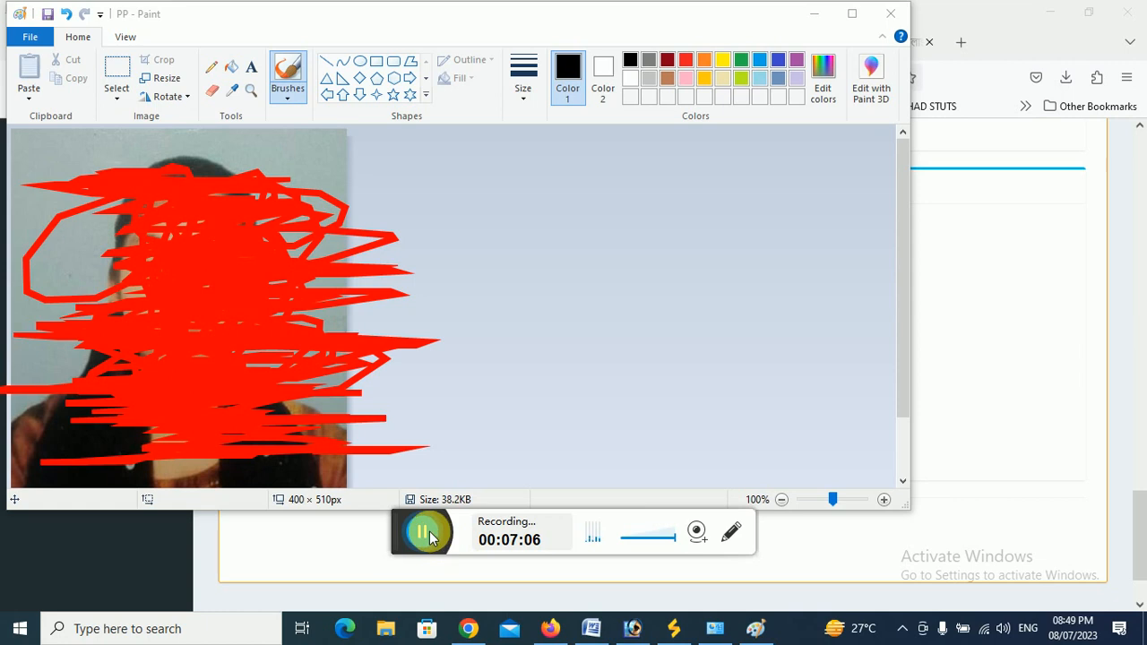
click(388, 512)
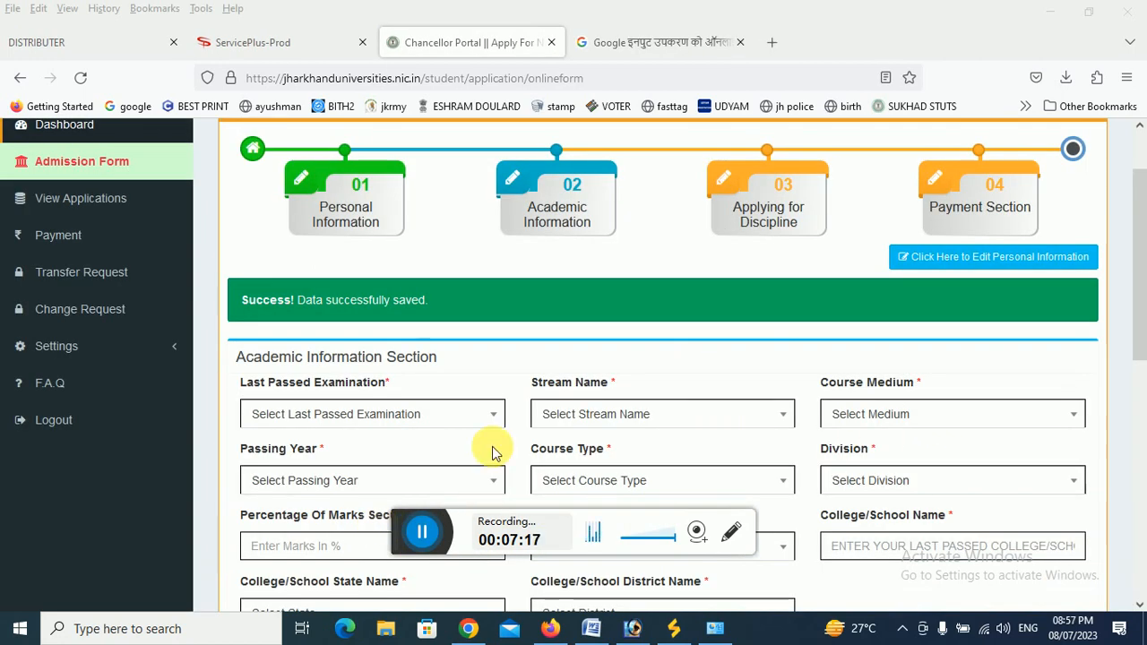
Step: Set the last passed examination to XII/Intermediate/10+2 System/Equivalent and the stream name to SCIENCE in the Academic Information Section
scroll(650, 359, down, 2)
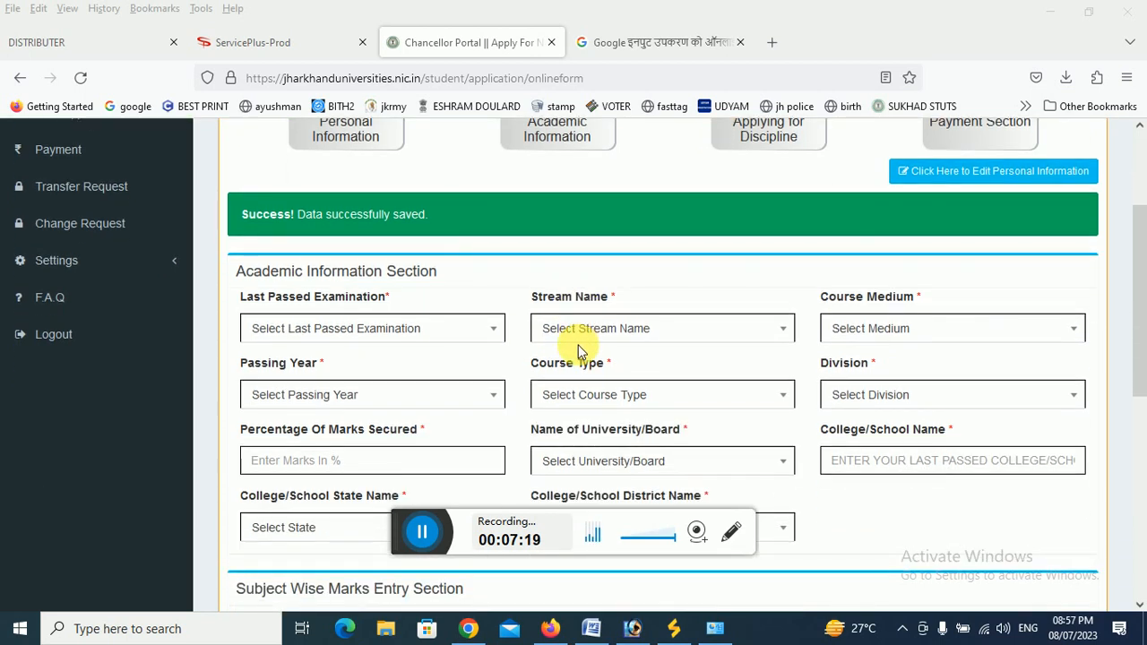
scroll(674, 369, up, 2)
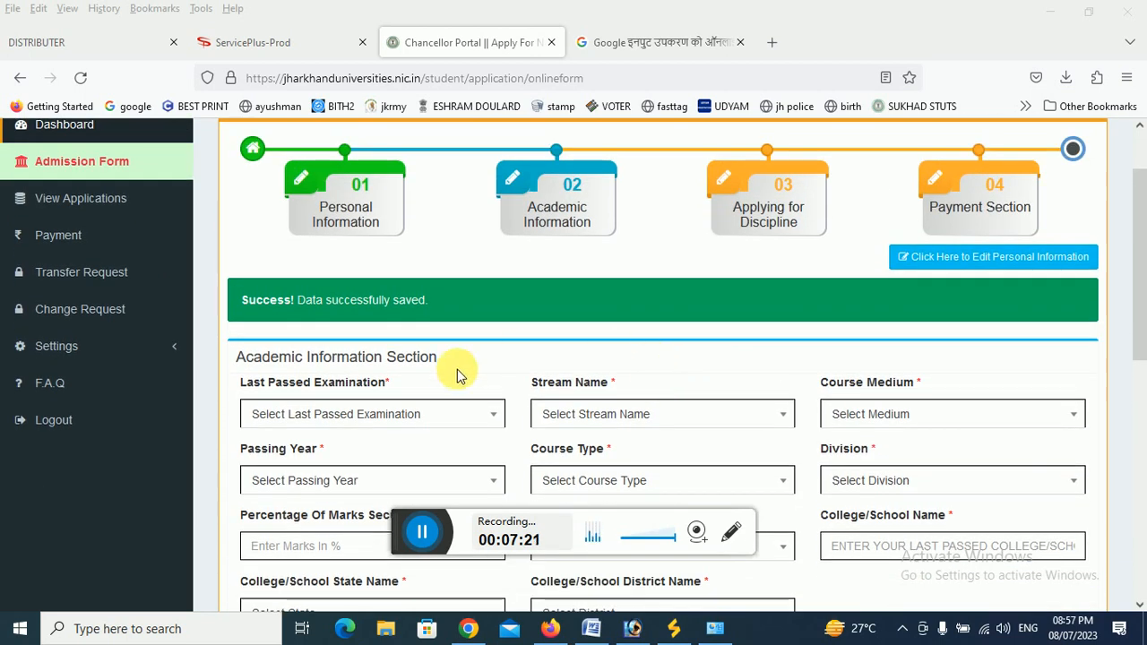
scroll(448, 367, down, 2)
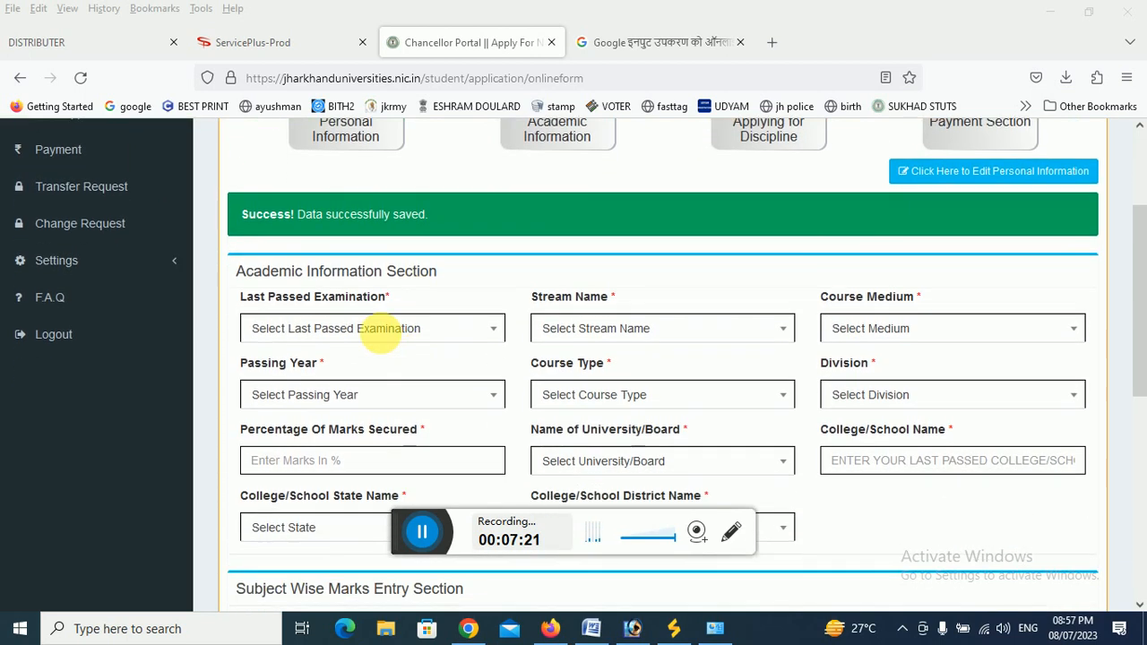
click(350, 326)
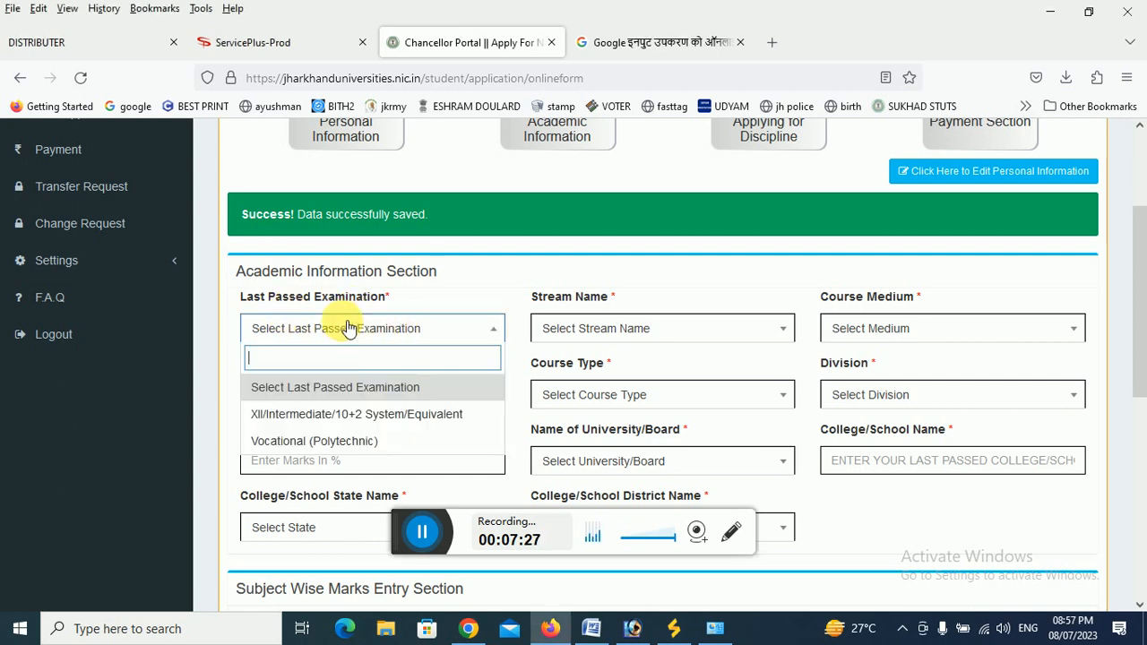
click(318, 414)
click(599, 329)
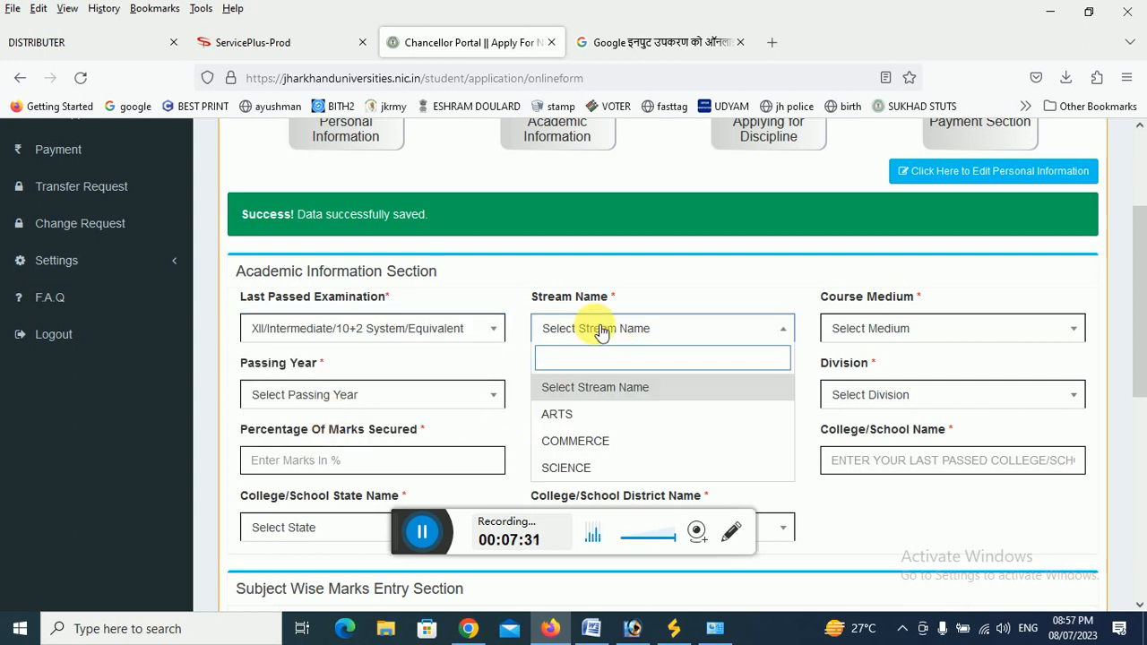
click(604, 468)
Step: Set the course medium to Hindi and the course type to Regular
scroll(913, 319, down, 2)
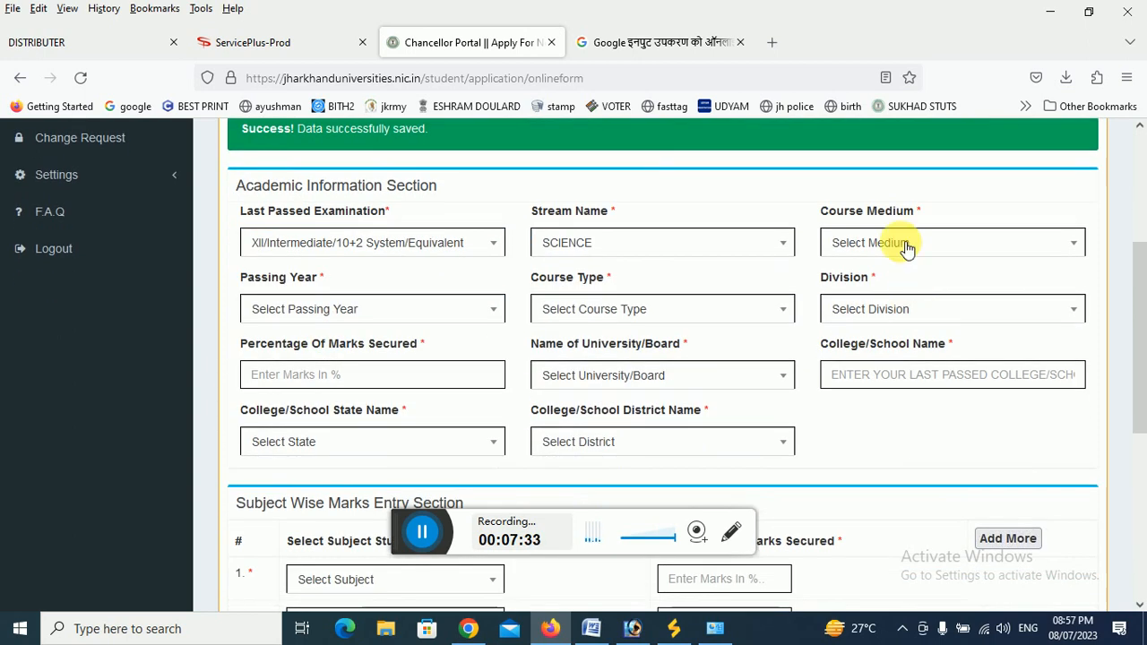
click(907, 248)
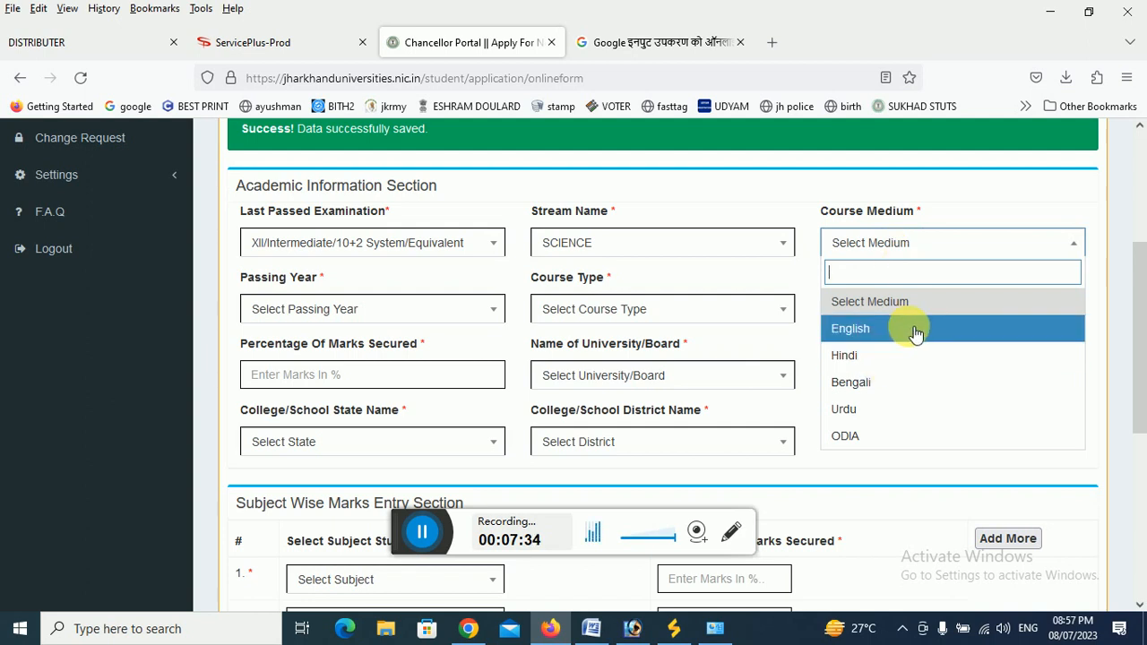
click(867, 358)
click(314, 309)
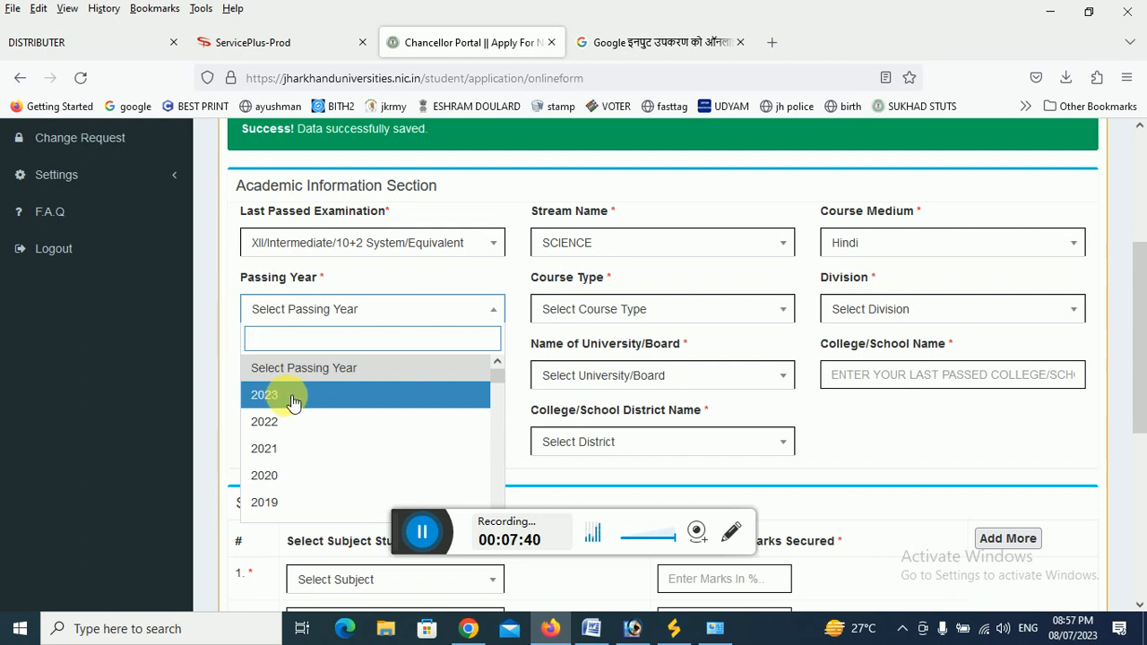
click(599, 310)
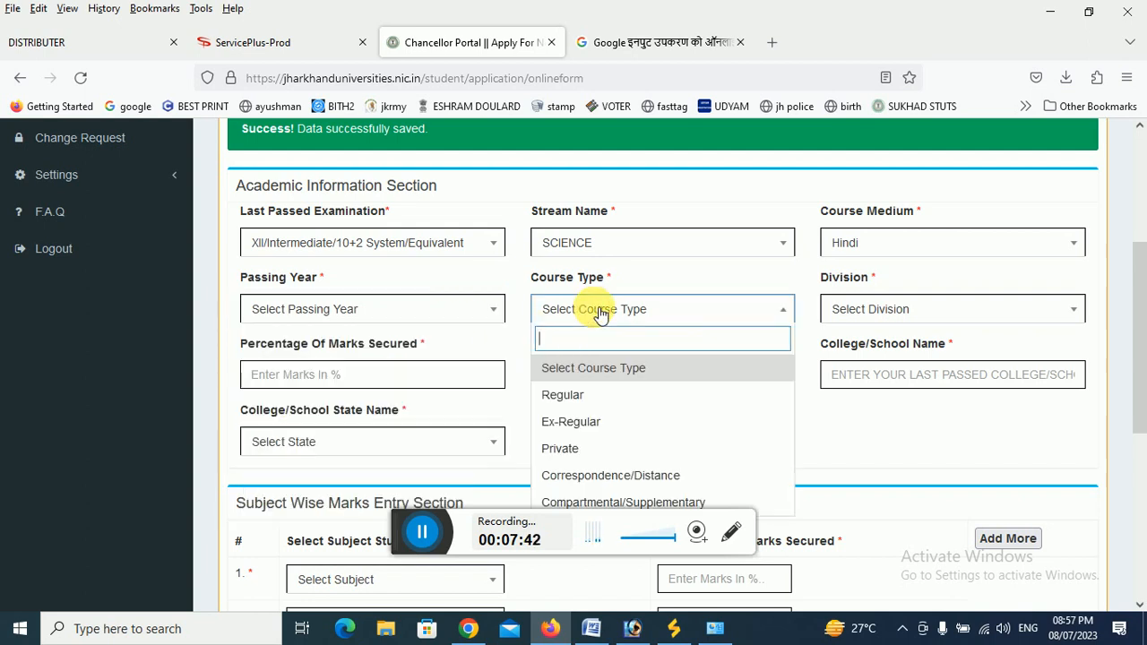
click(564, 394)
Step: Check the division options and set the name of university/board to Jharkhand Academic Council, Ranchi
click(883, 309)
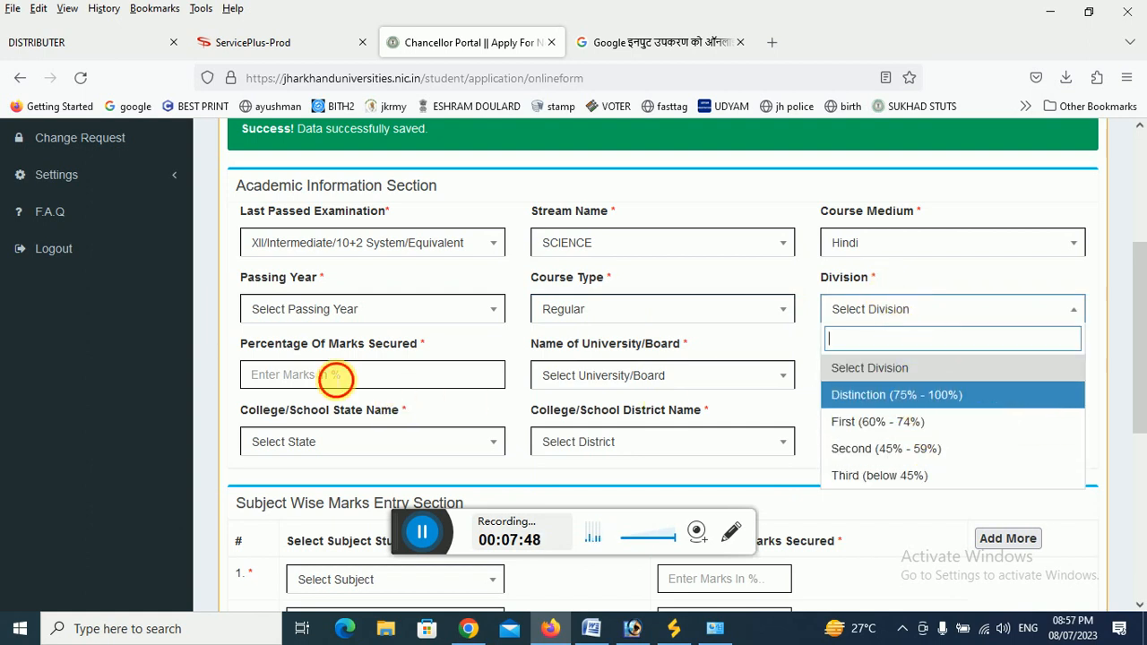
click(339, 376)
scroll(663, 332, down, 2)
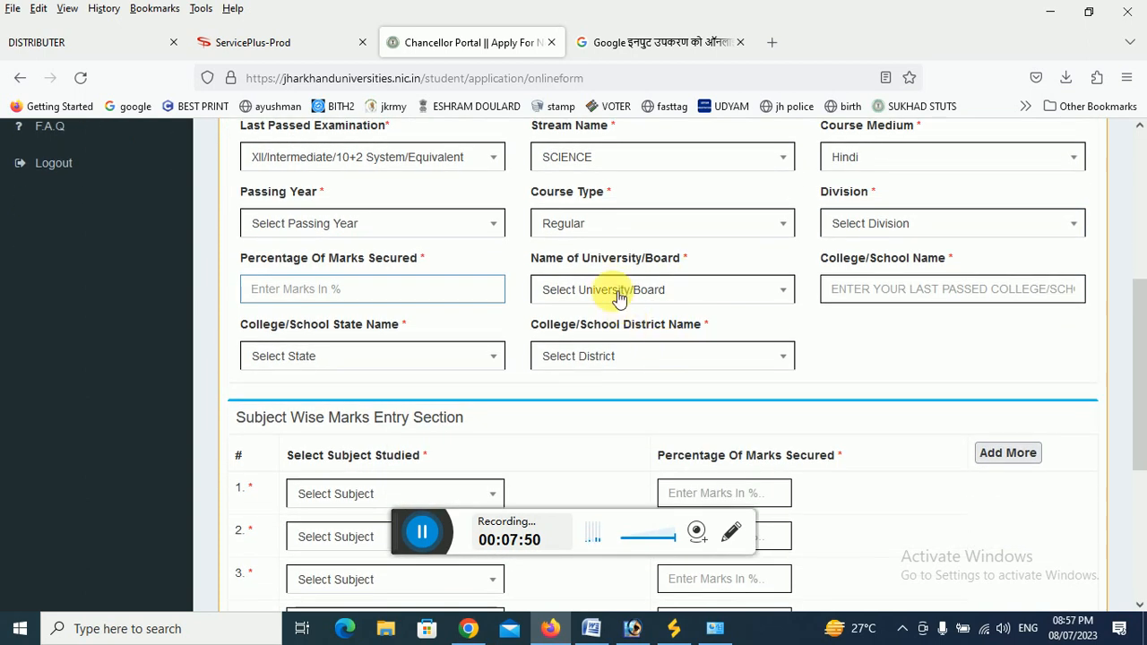
click(617, 288)
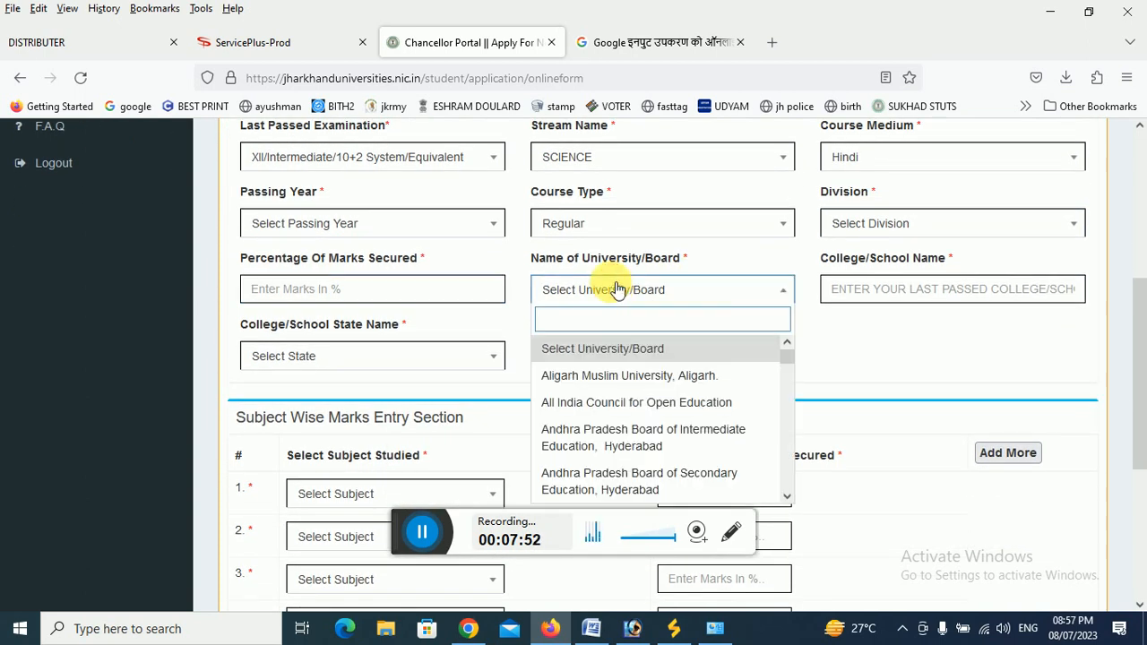
text(JH)
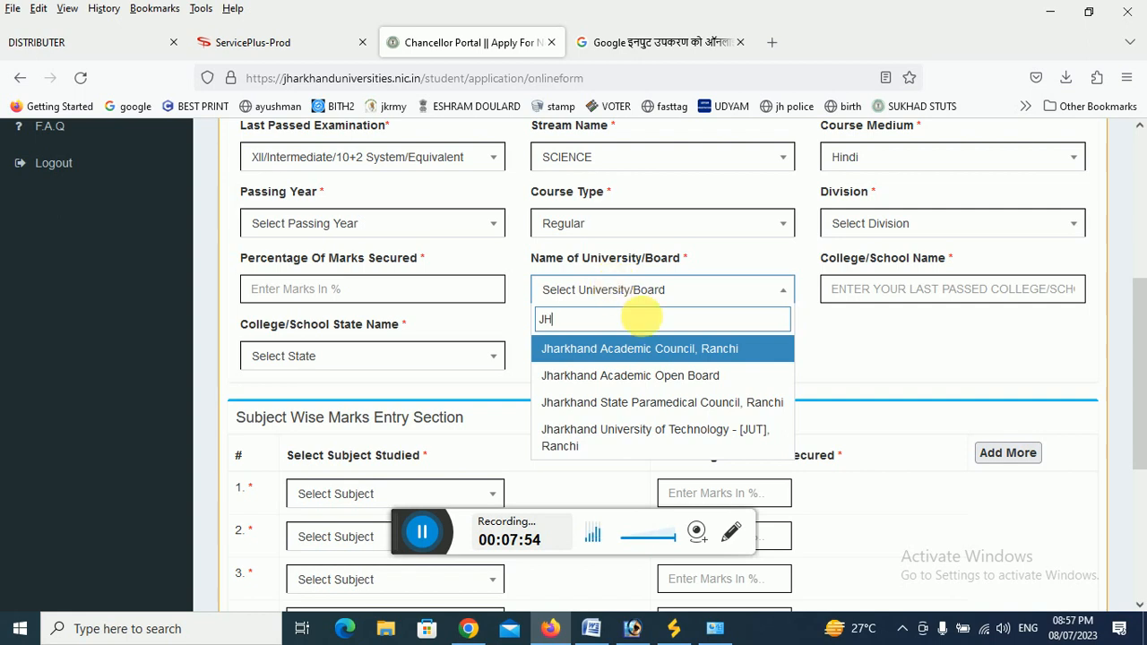
click(643, 349)
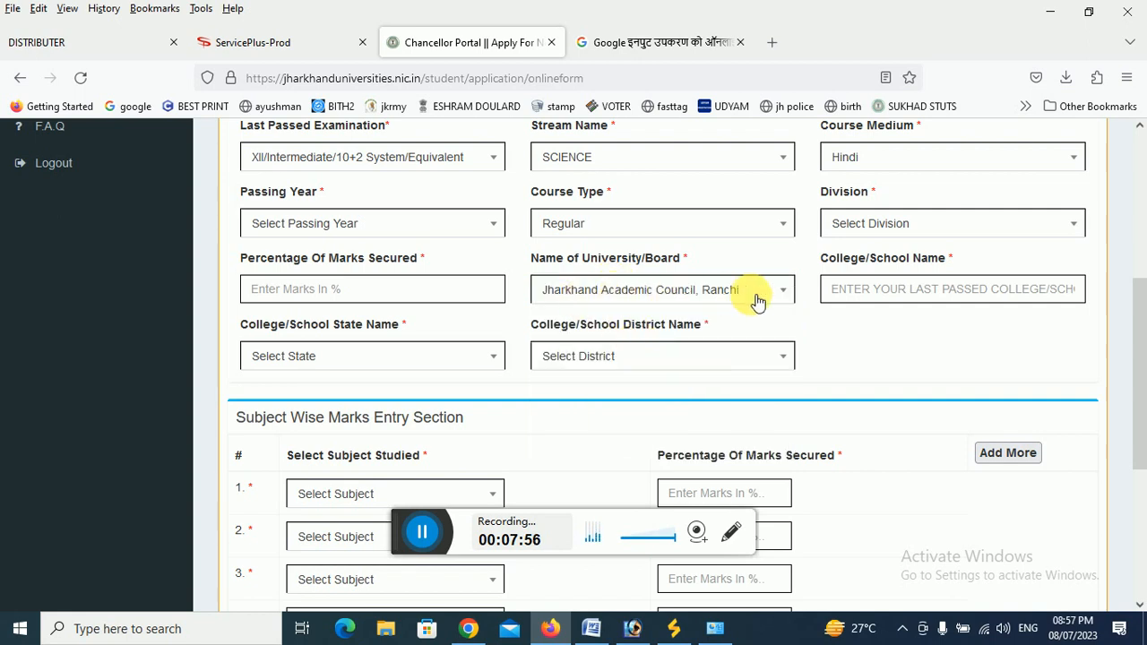
Step: Set the college/school state to Jharkhand and its district to Godda
click(890, 299)
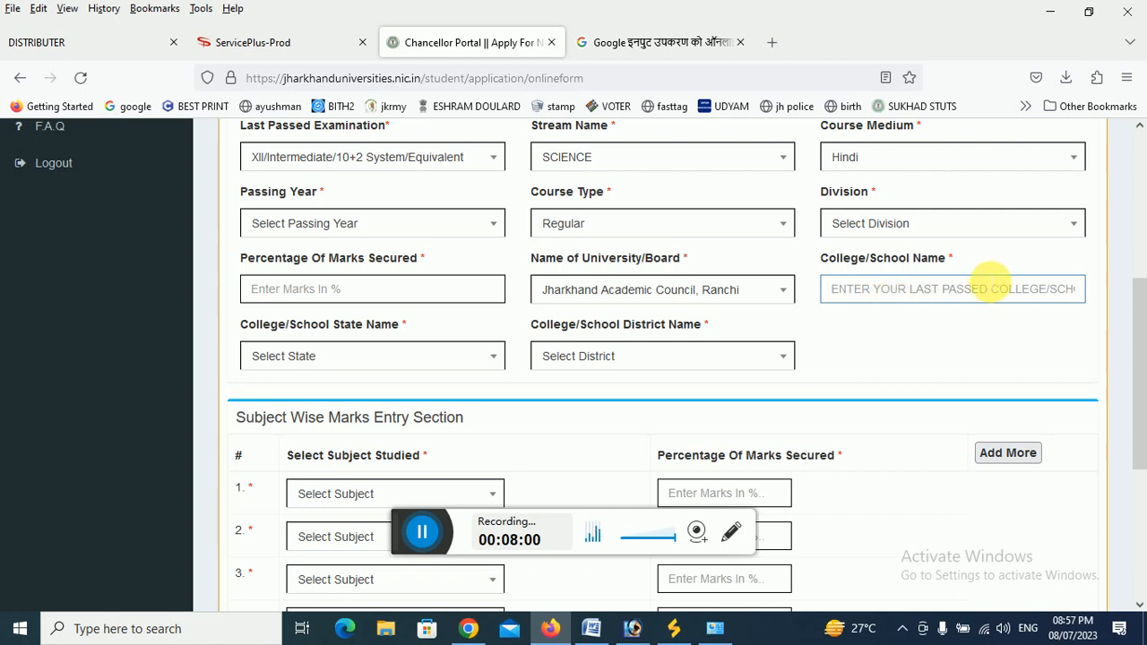
click(355, 359)
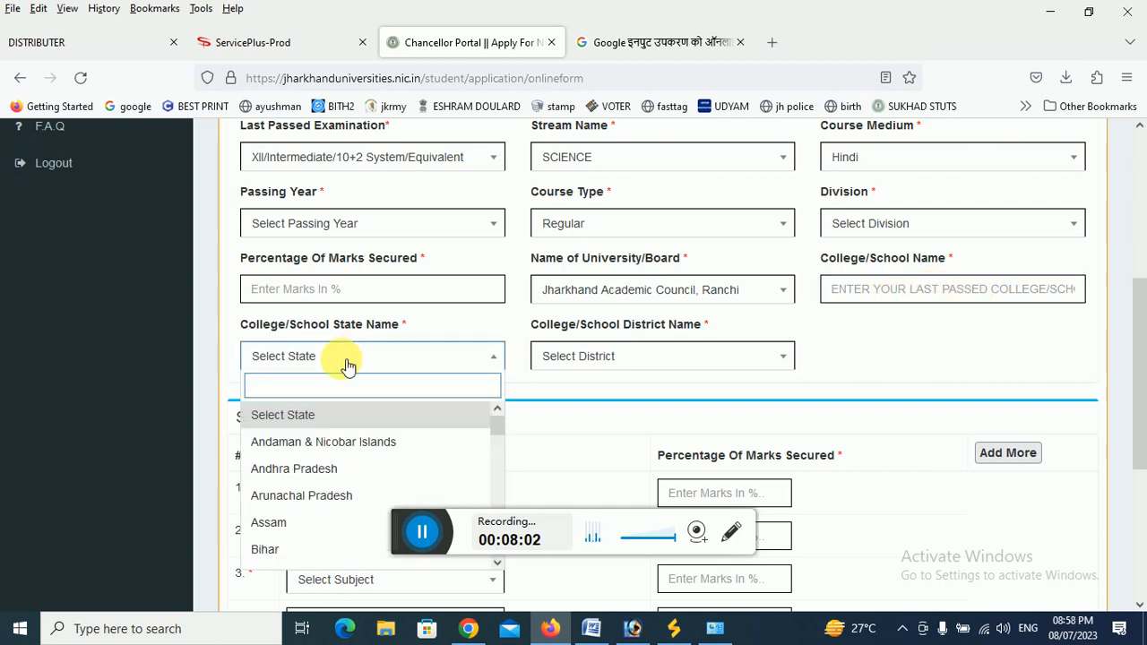
text(JH)
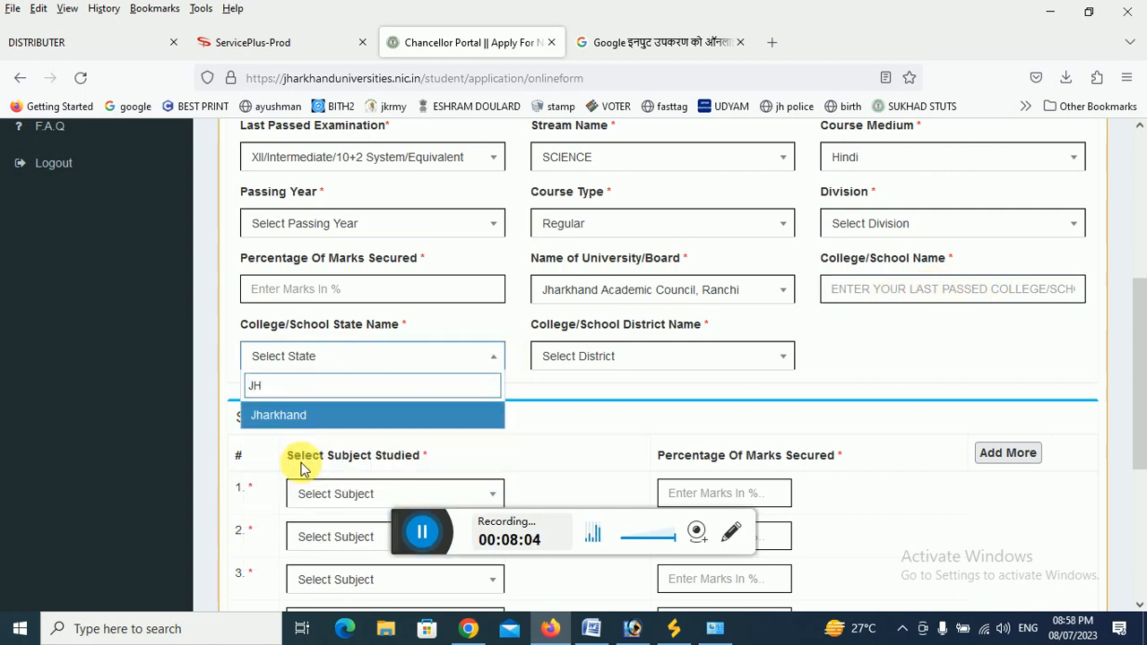
click(281, 414)
click(601, 358)
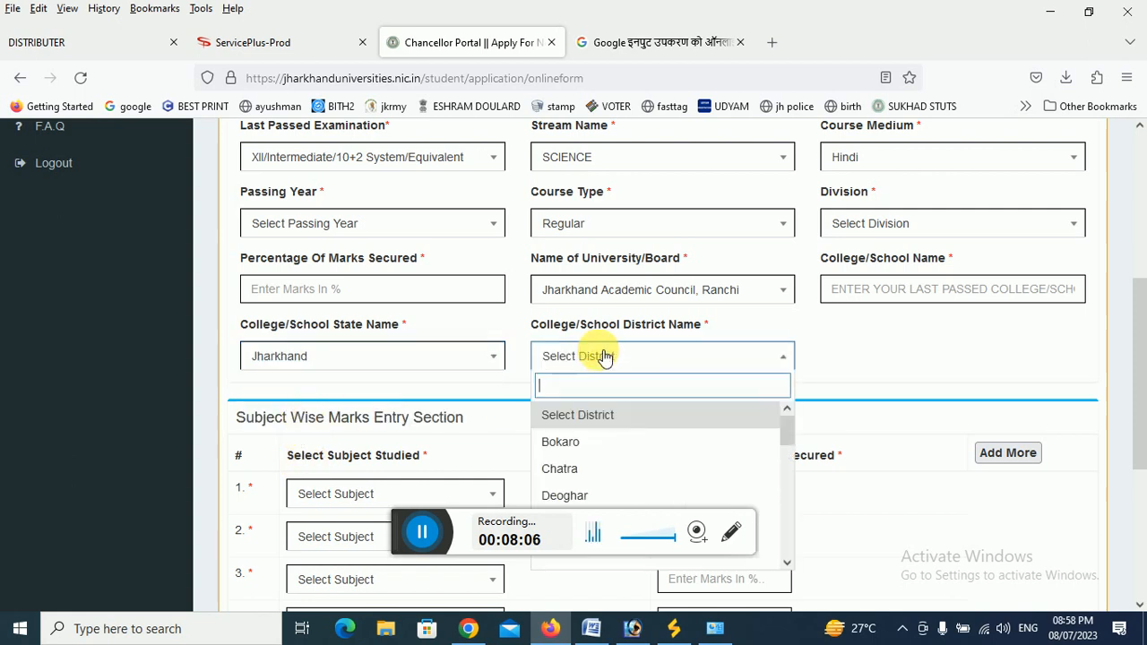
text(GODD)
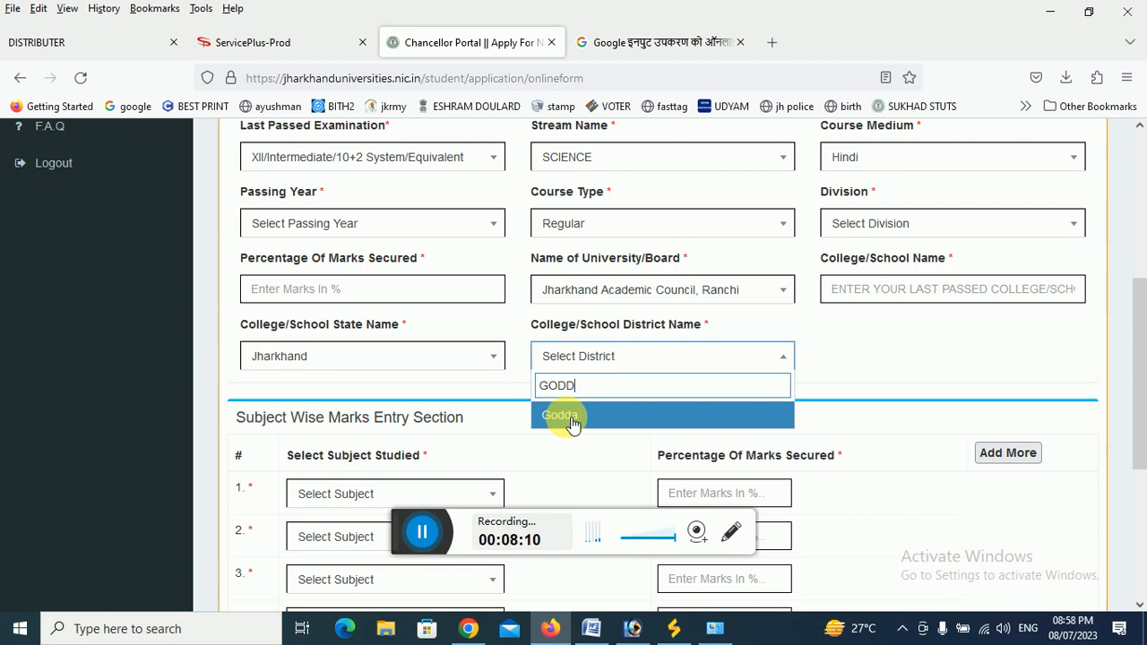
click(572, 417)
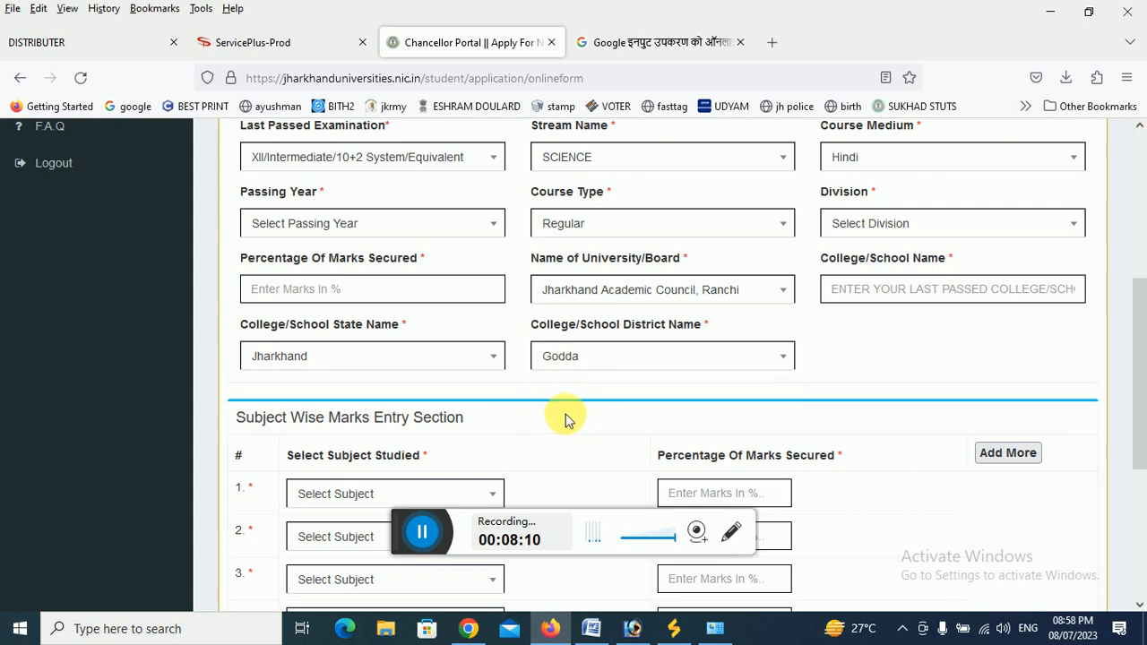
Step: Choose Physics as the first subject studied in the Subject Wise Marks Entry Section
scroll(568, 358, down, 2)
click(370, 323)
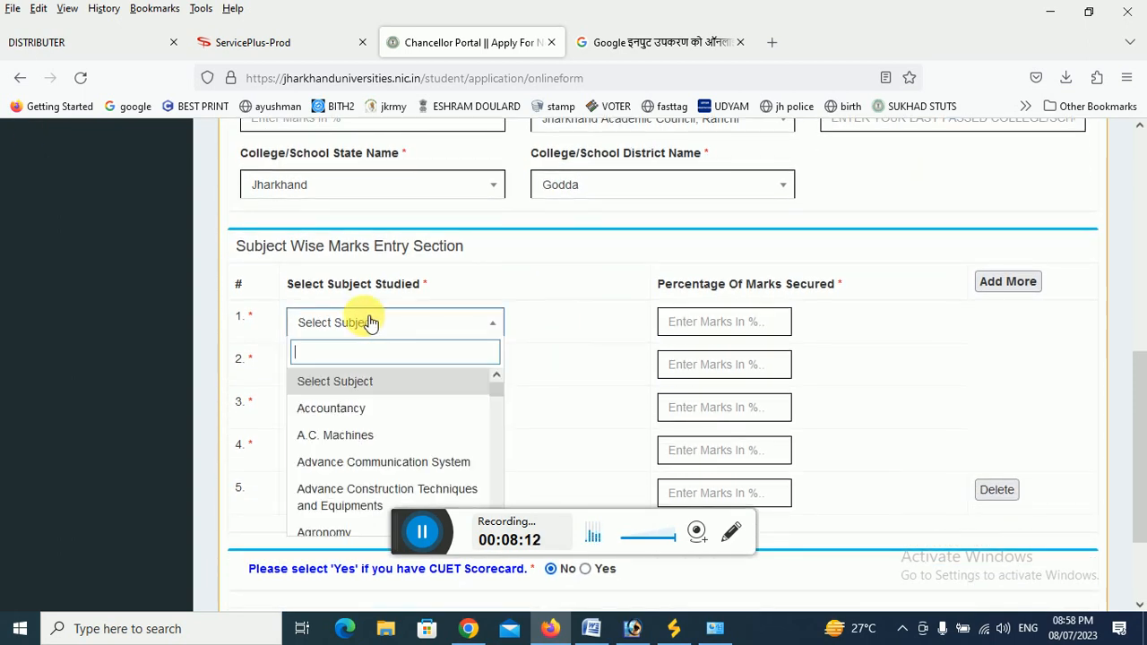
text(PHY)
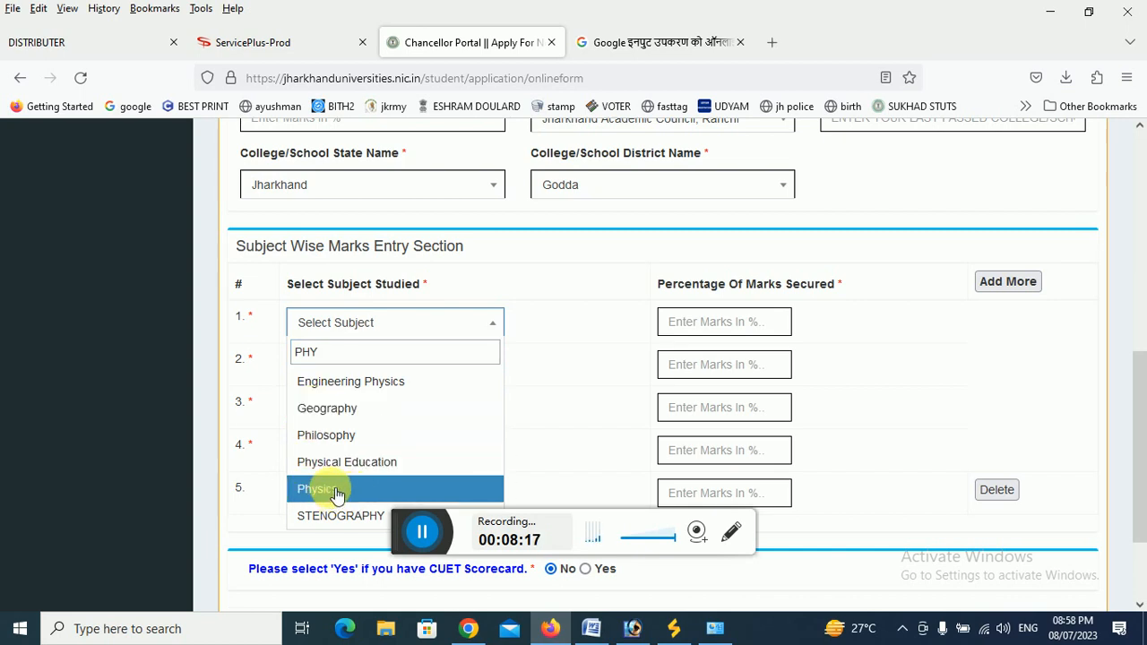
click(309, 489)
scroll(377, 363, down, 2)
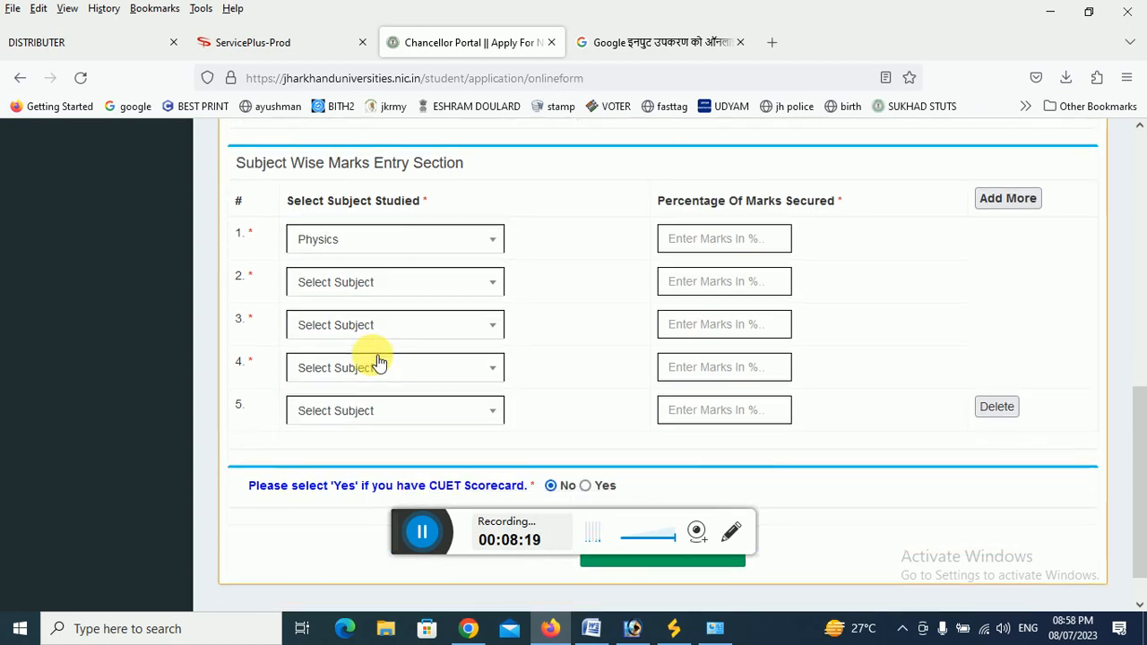
scroll(761, 308, down, 1)
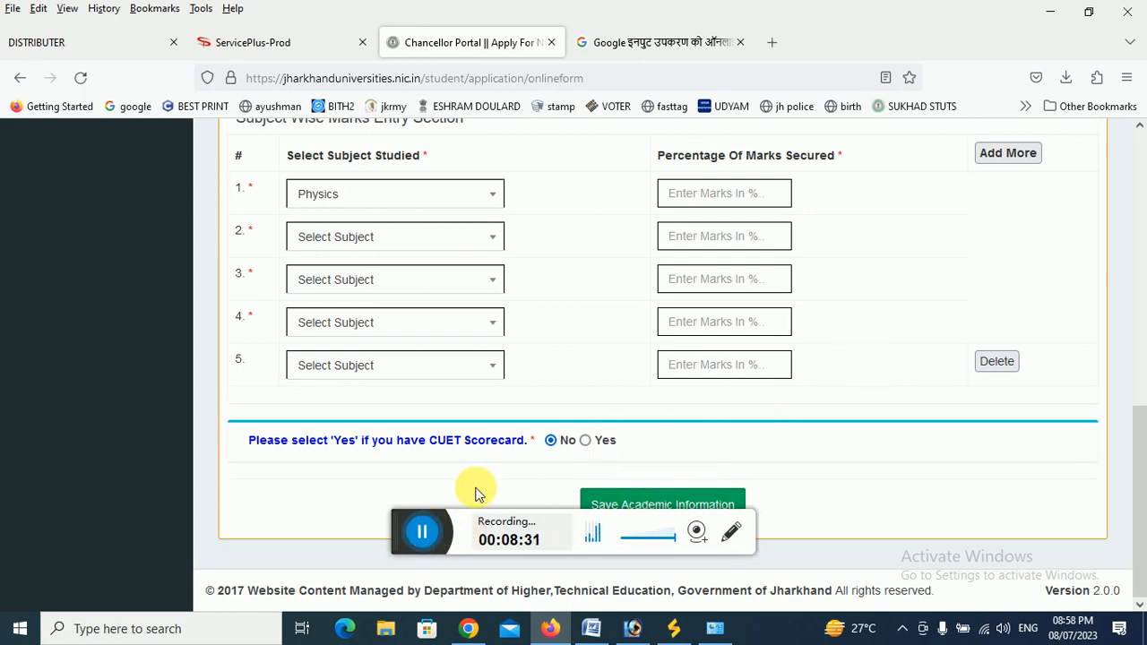
Step: Select Core English as the first subject studied in the marks entry table
click(424, 534)
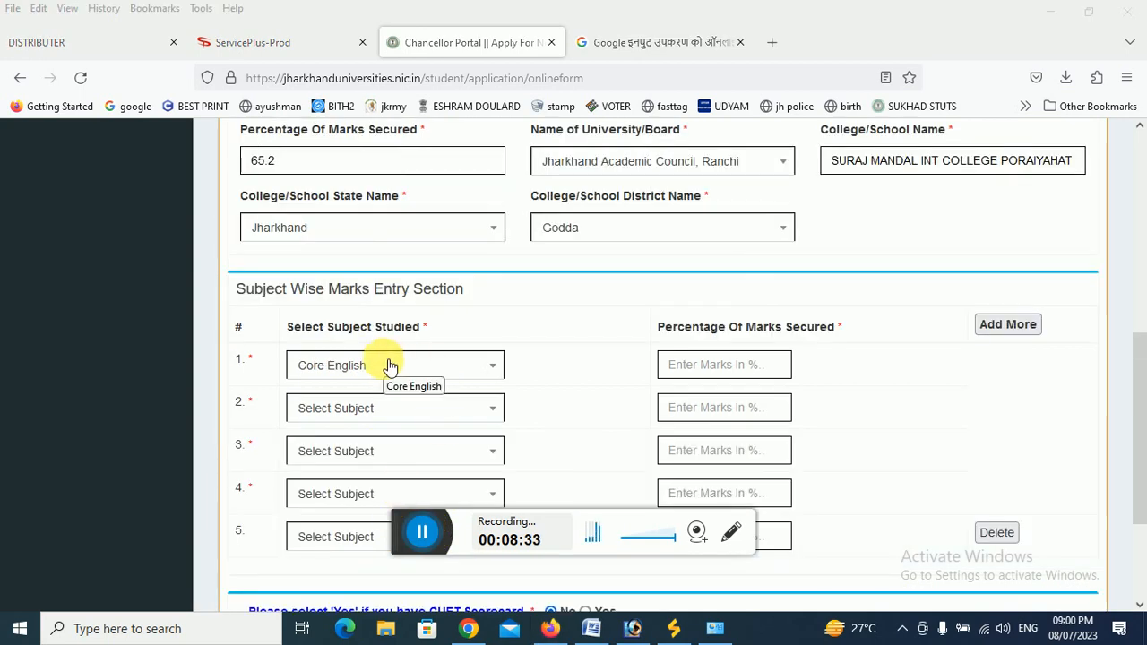
click(303, 368)
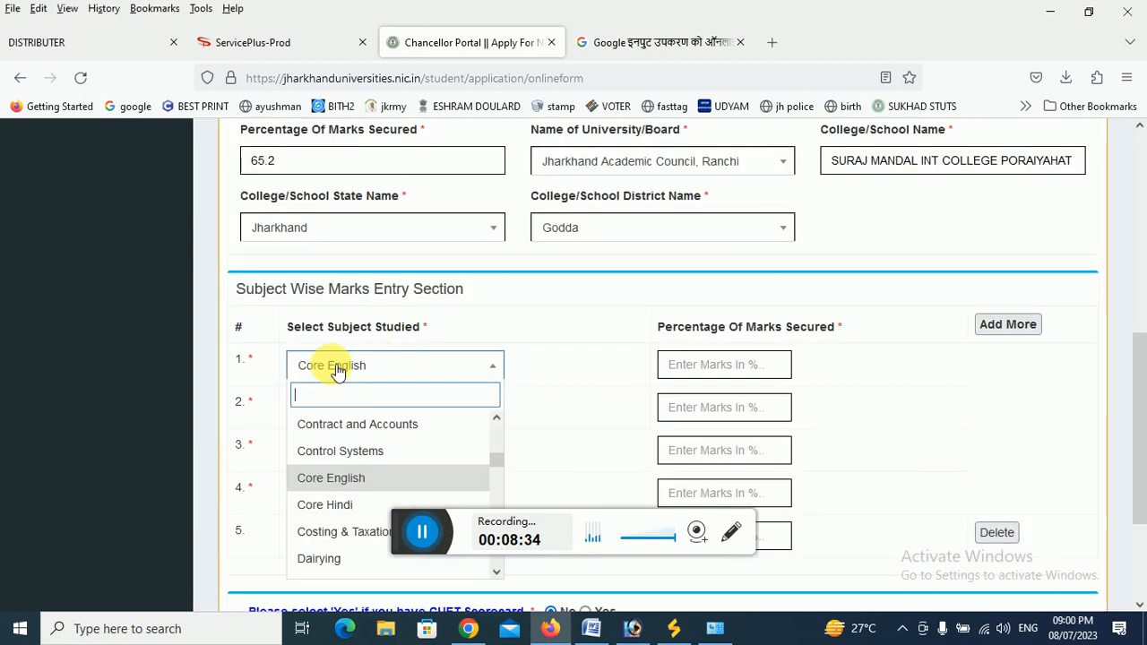
click(364, 479)
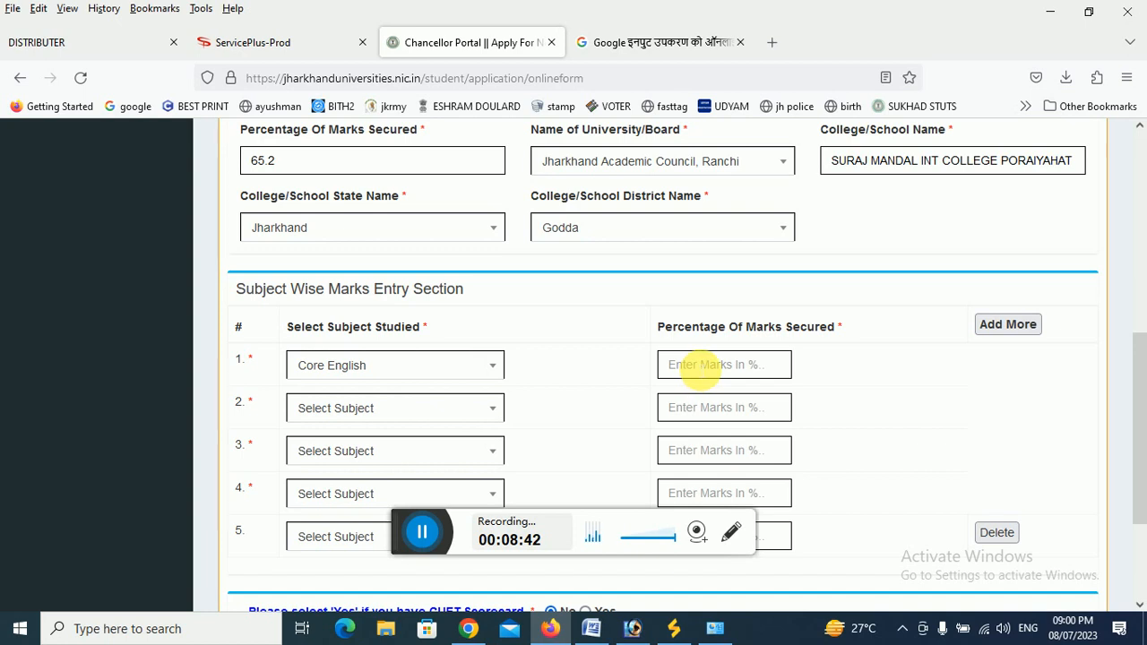
click(426, 535)
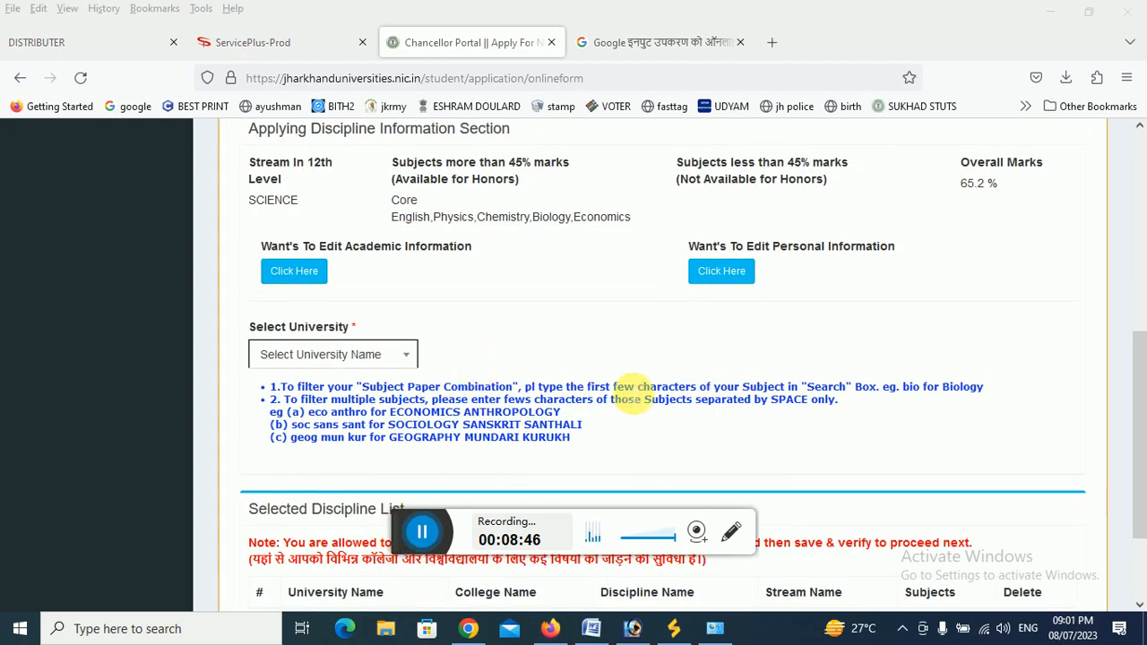
Step: Look over the important instructions and the Applying Discipline Information Section
scroll(632, 381, up, 3)
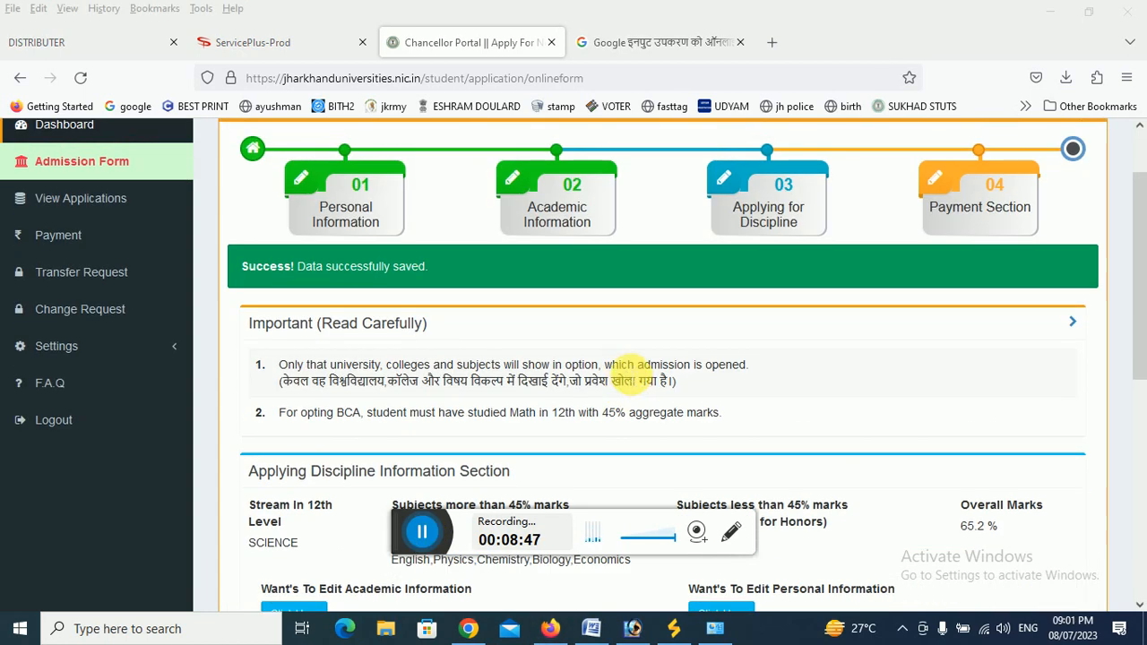
scroll(604, 314, down, 1)
scroll(598, 307, down, 3)
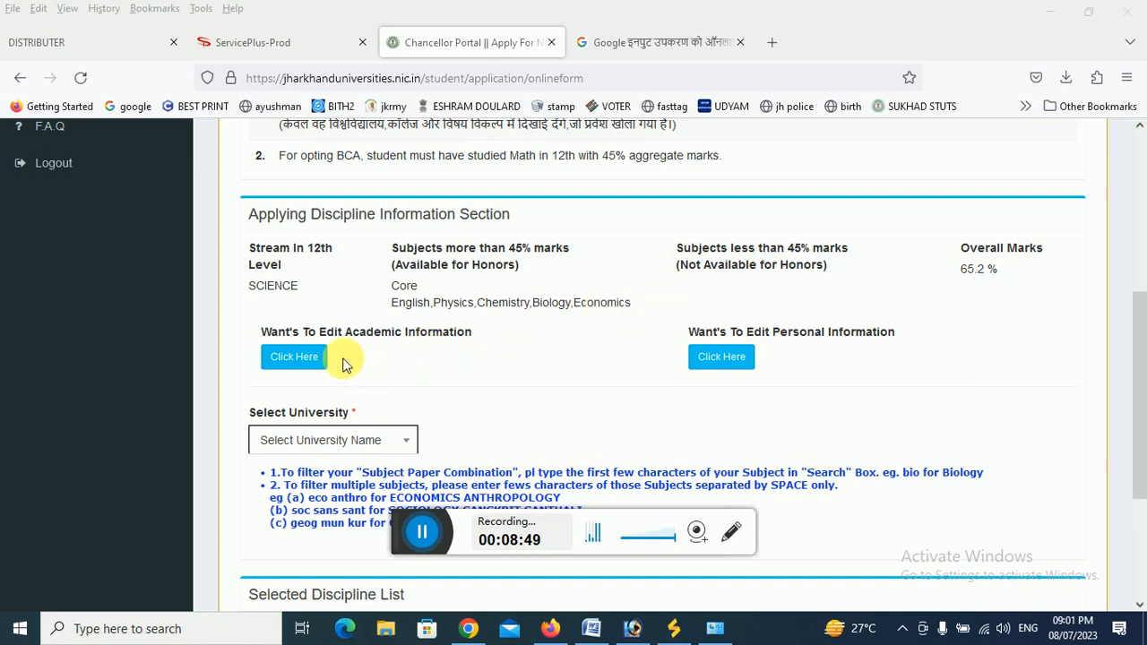
Step: Select SIDO KANHU MURMU UNIVERSITY, DUMKA as the university in the Applying Discipline Information Section
scroll(460, 265, down, 1)
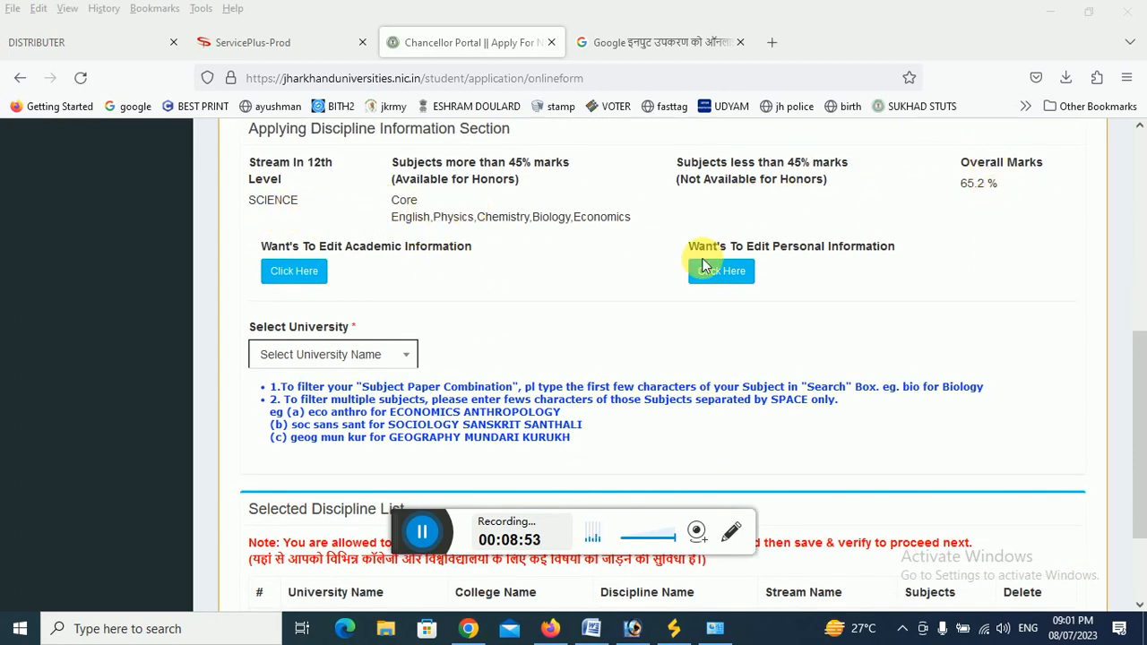
scroll(615, 305, down, 2)
click(321, 229)
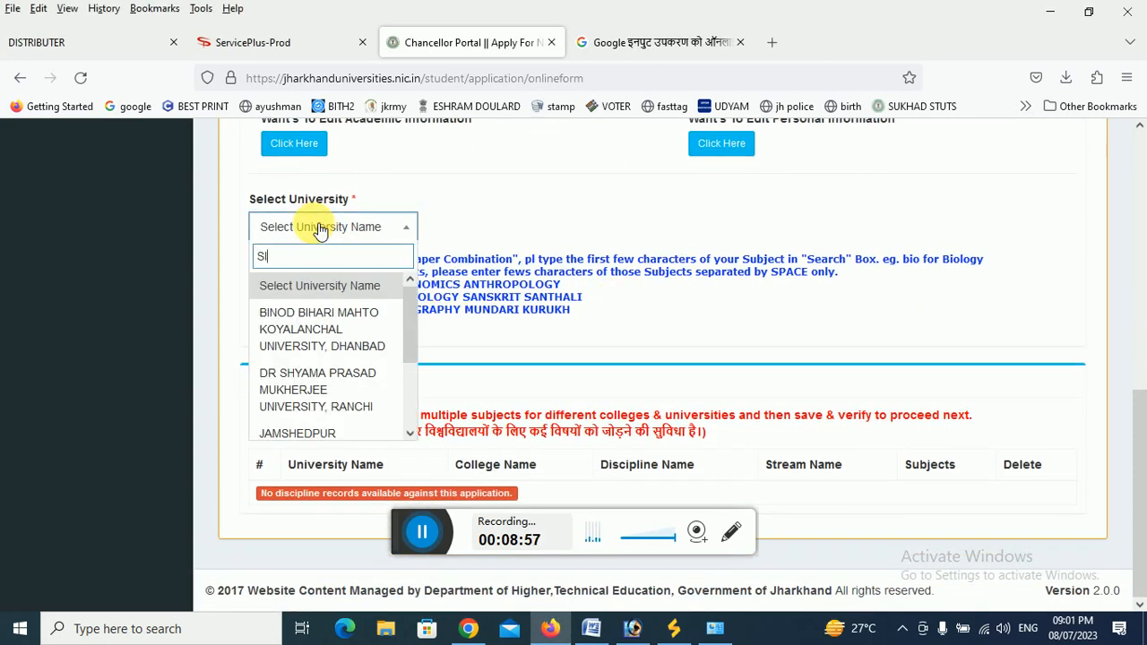
text(SIN)
key(BackSpace)
text(D)
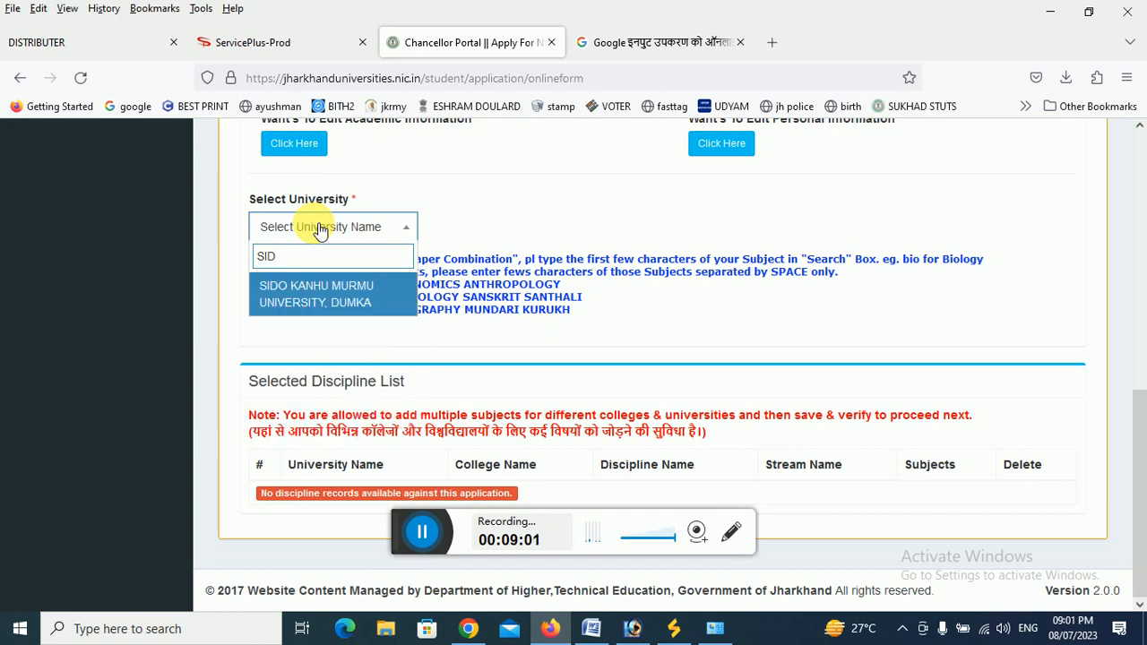
click(316, 300)
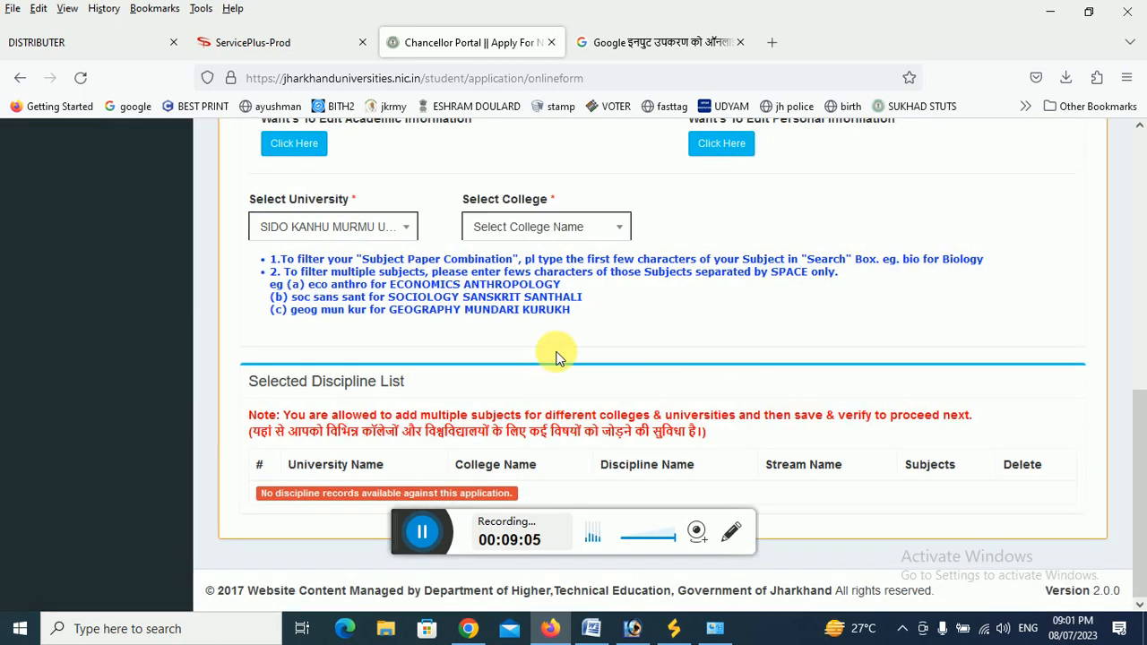
Step: Search the college choices for GODD and select GODDA COLLEGE
click(536, 229)
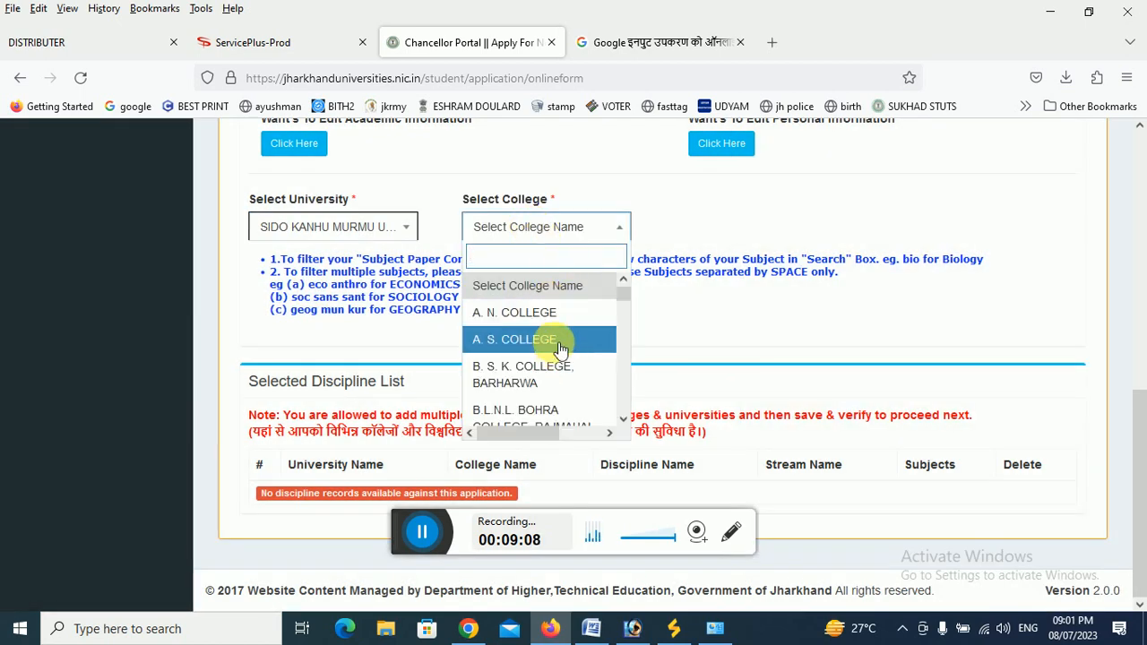
text(GODD)
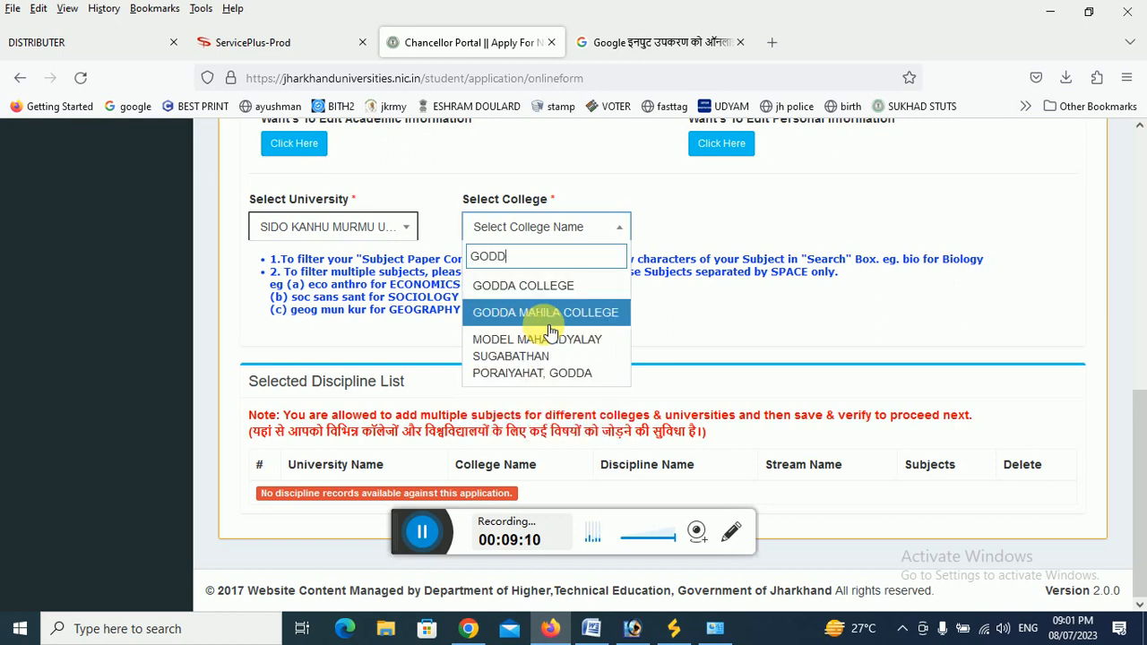
click(542, 287)
Step: Set the discipline to REGULAR and the stream to HUMANITIES AND SOCIAL SCIENCES, and open the subject name choices
click(789, 231)
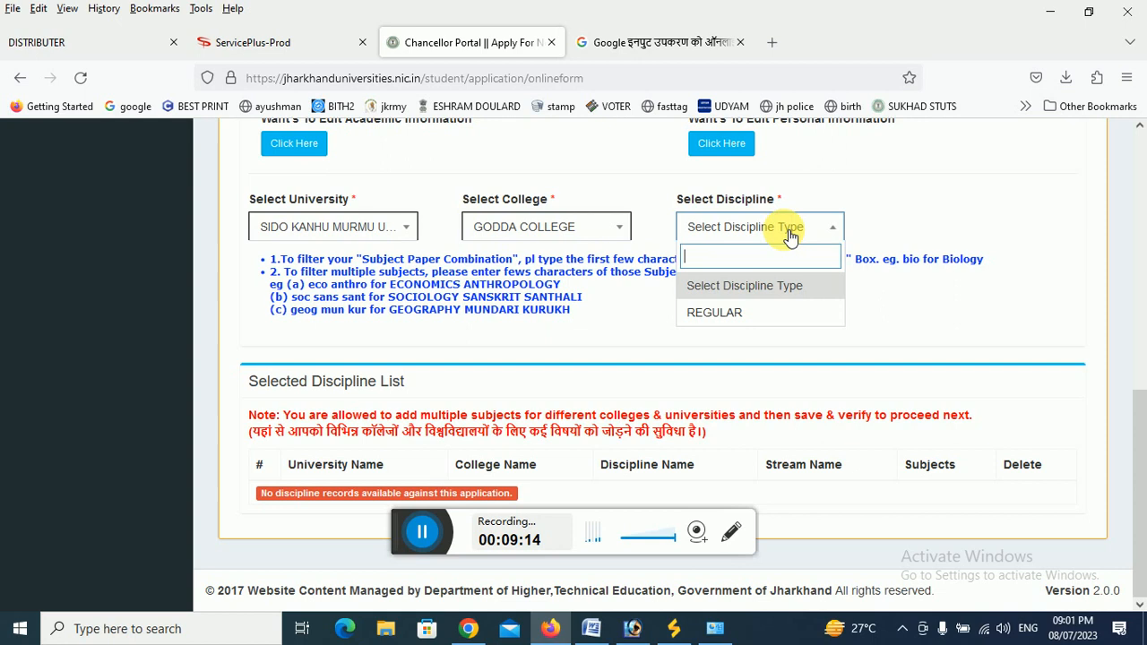
click(748, 329)
click(981, 231)
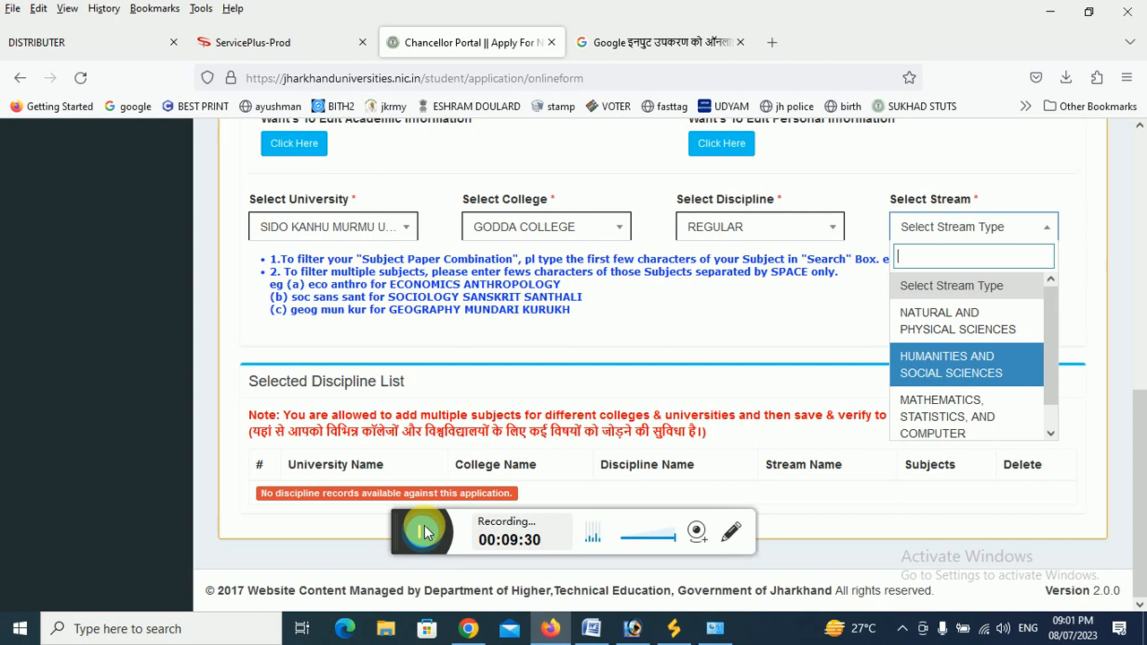
click(950, 370)
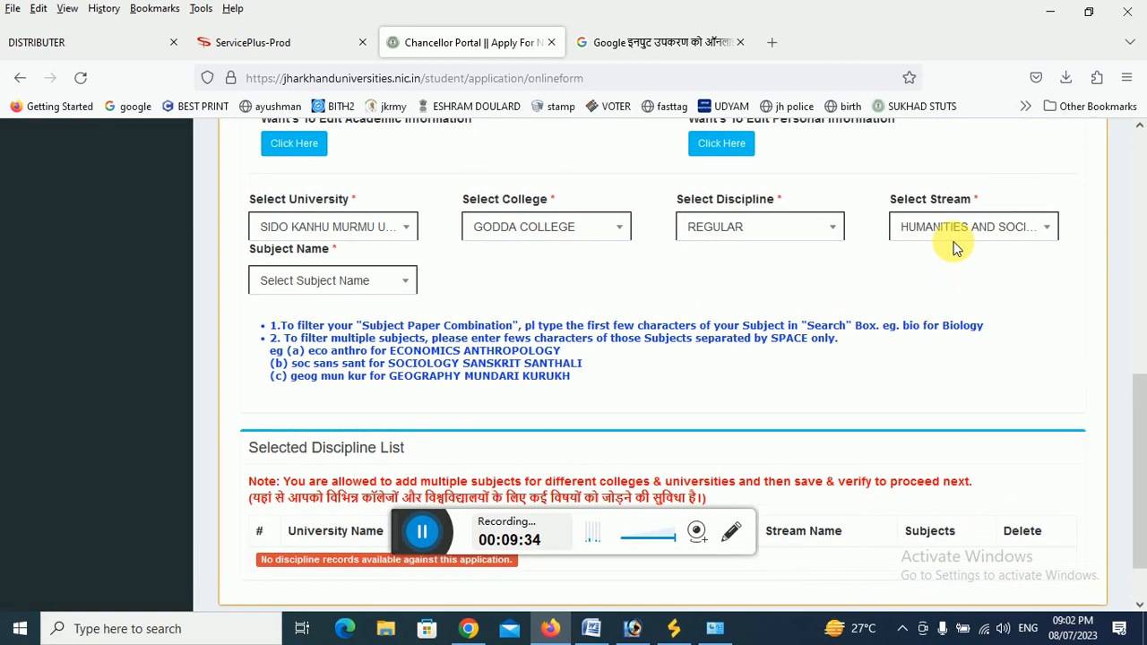
scroll(578, 313, down, 1)
click(295, 215)
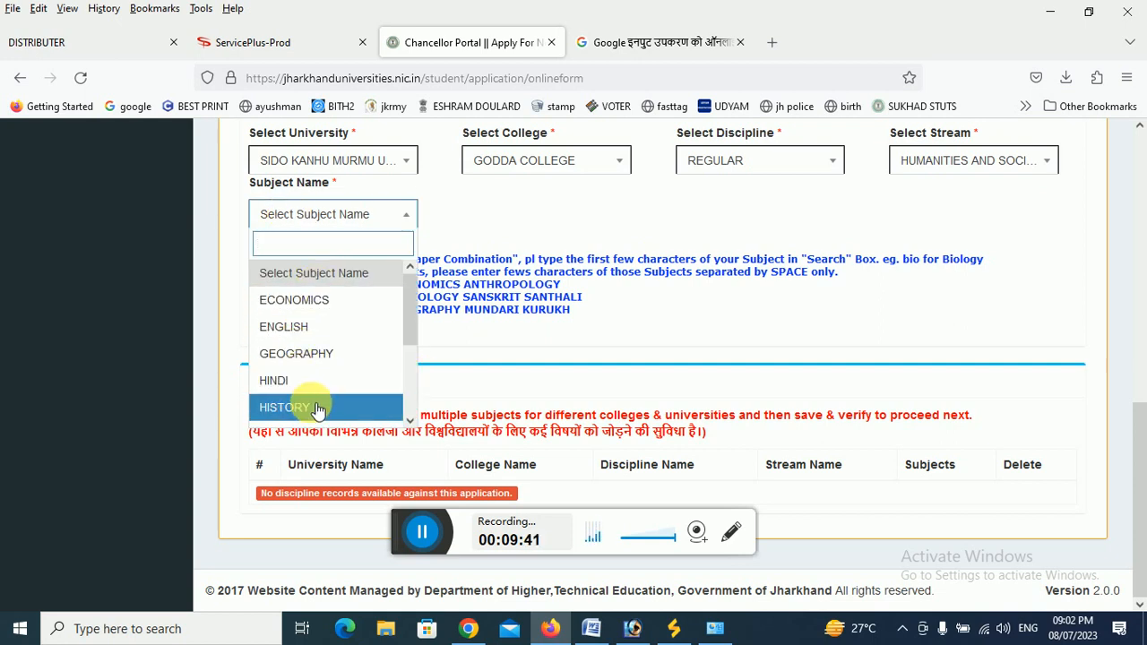
click(422, 532)
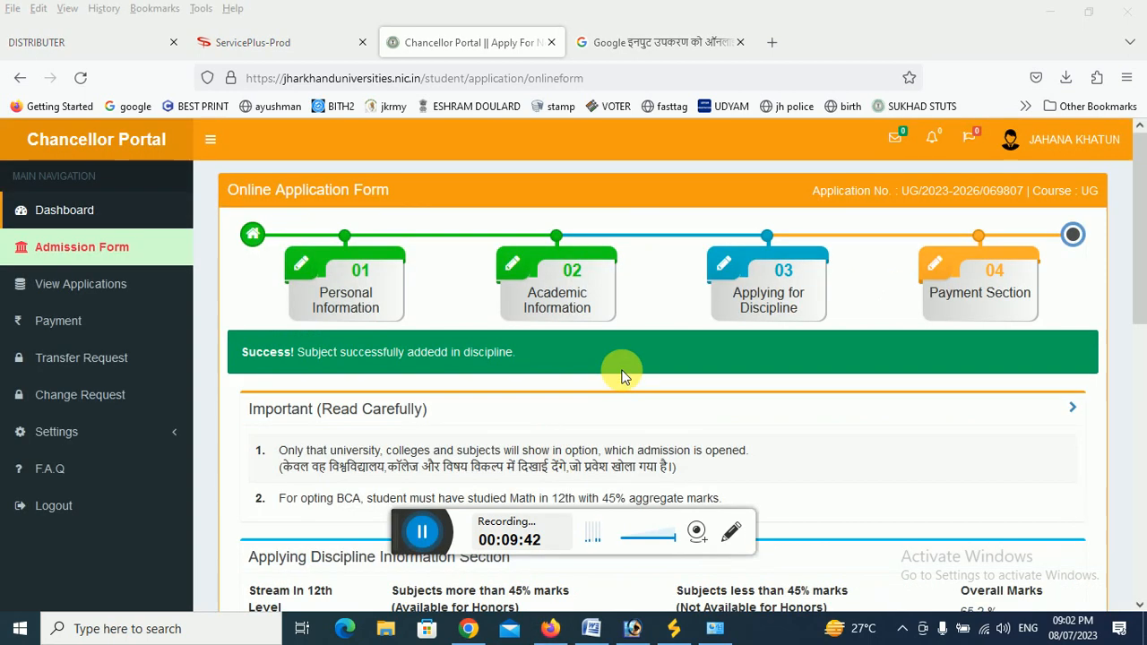
Step: Review the discipline edit warning, the available universities and the entry in the Selected Discipline List
scroll(622, 375, down, 5)
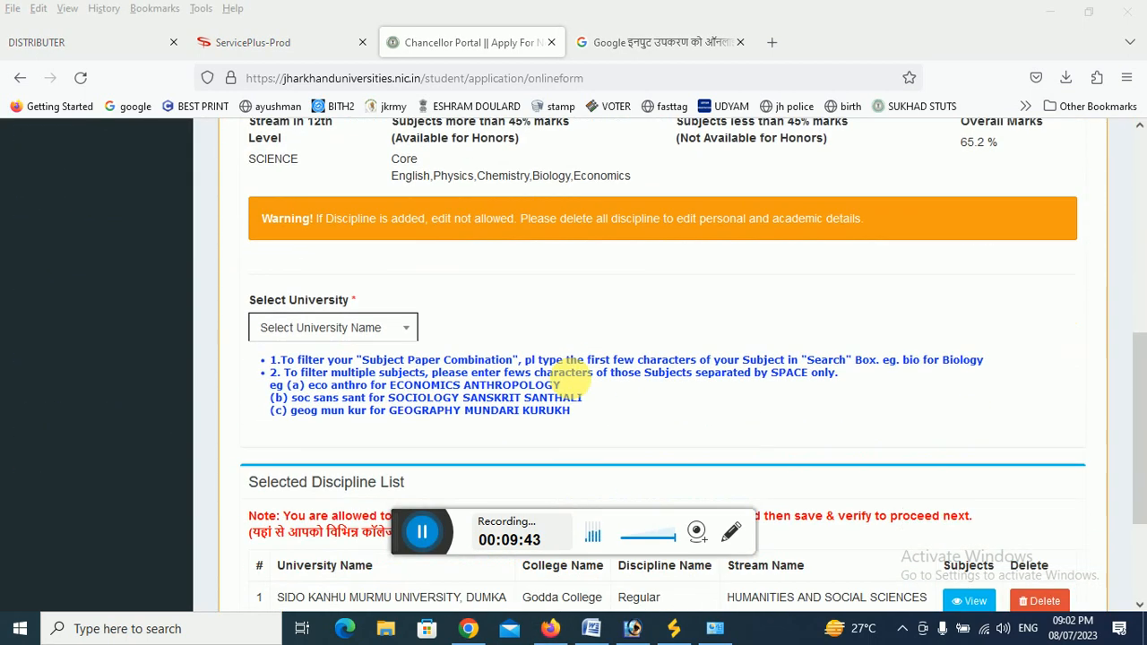
scroll(570, 380, up, 3)
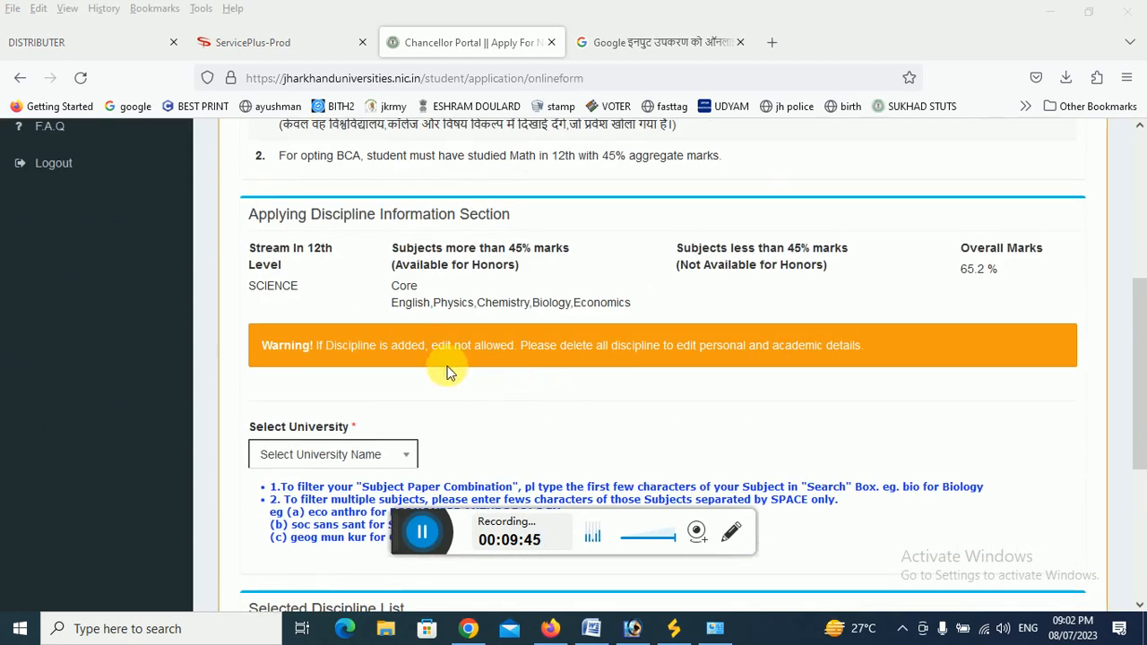
scroll(412, 376, down, 2)
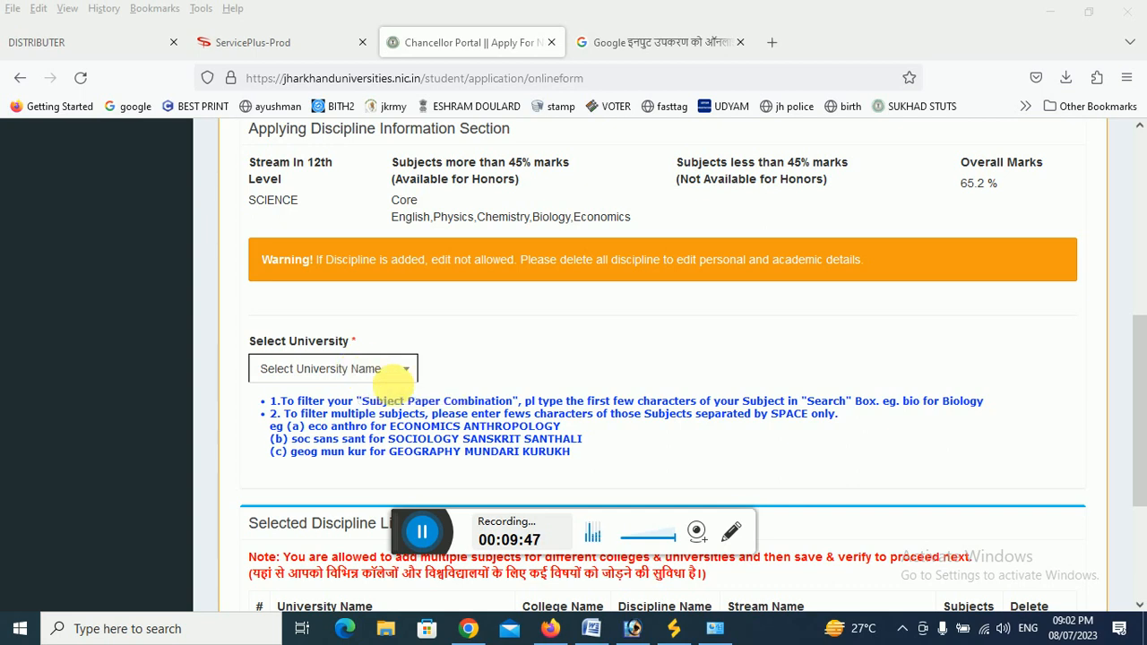
click(422, 532)
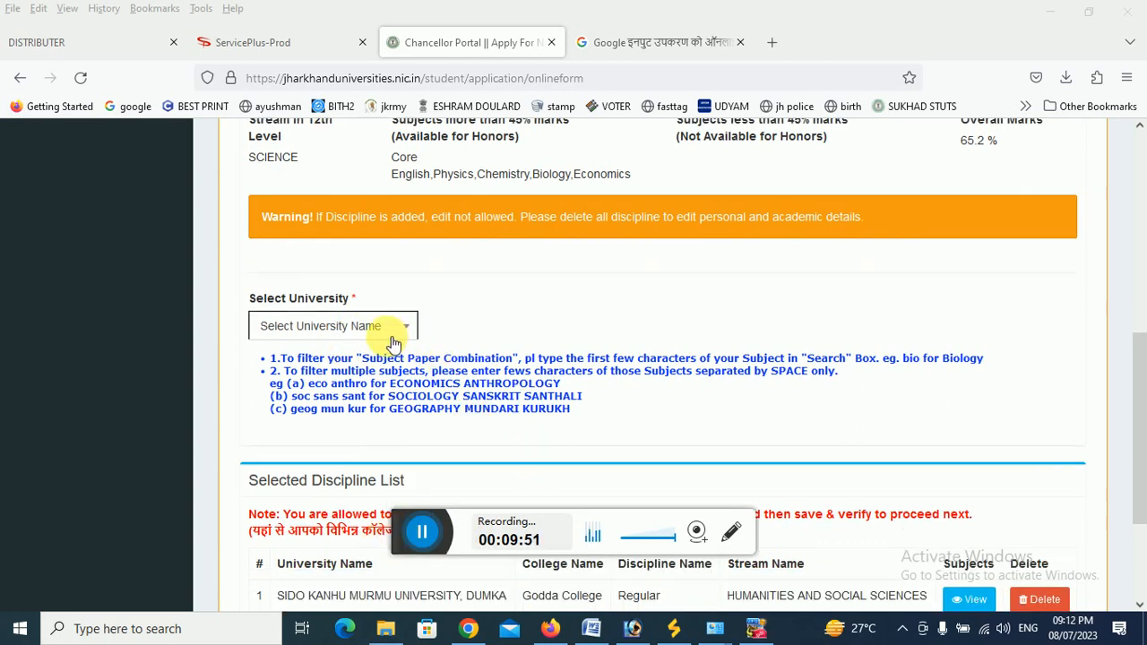
click(350, 328)
click(606, 286)
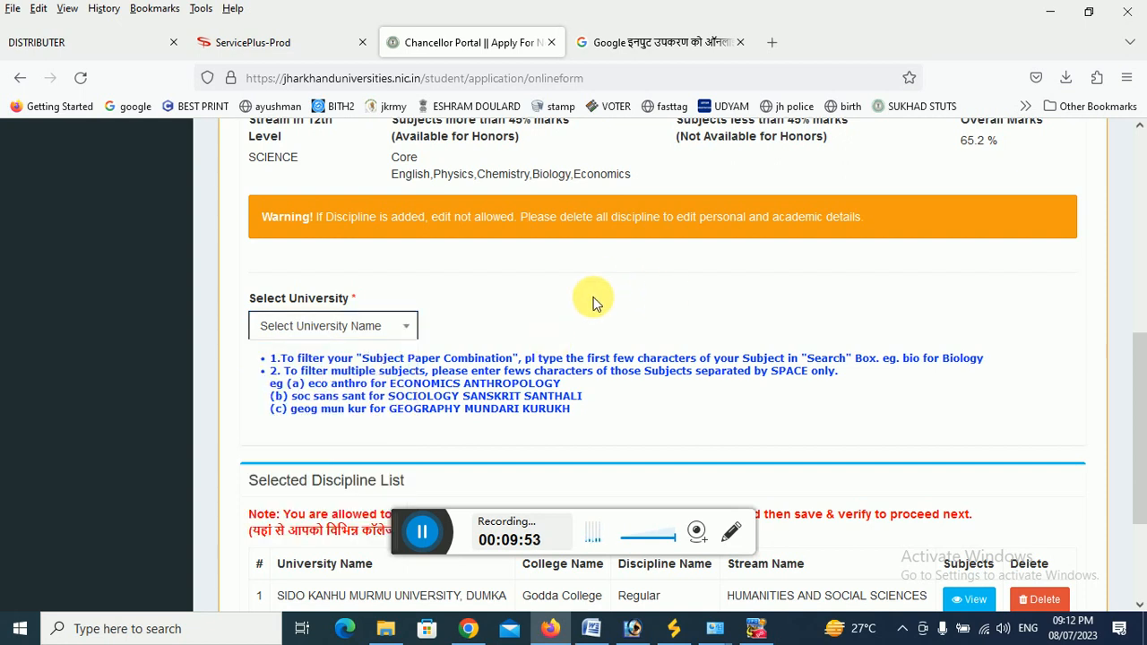
scroll(591, 302, down, 2)
click(355, 251)
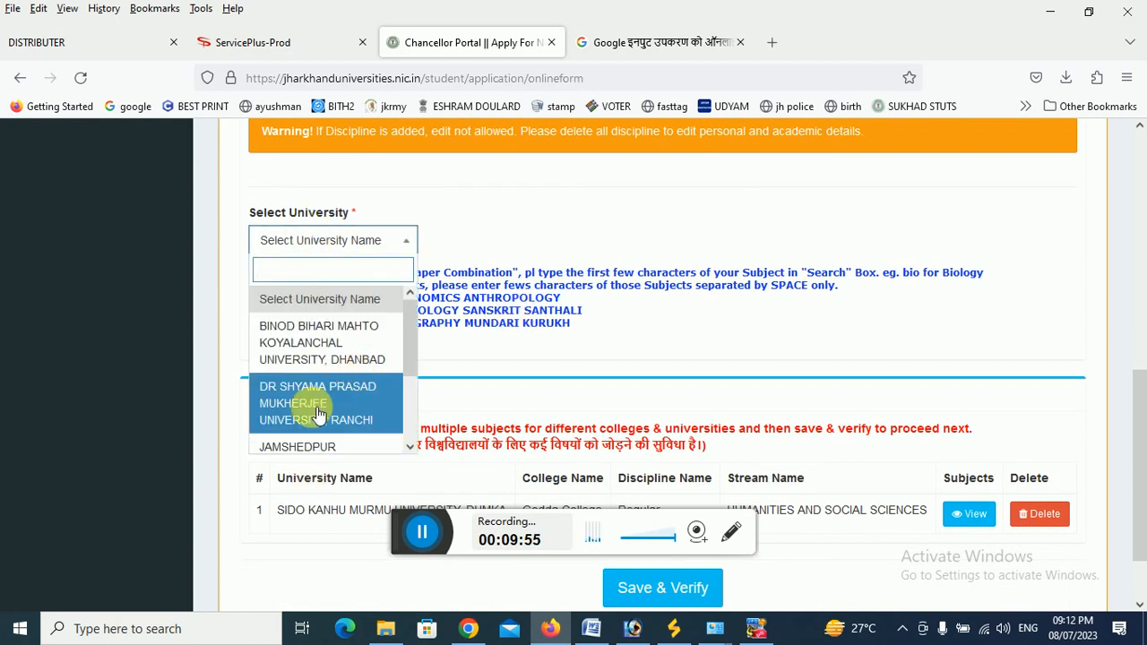
scroll(332, 403, down, 2)
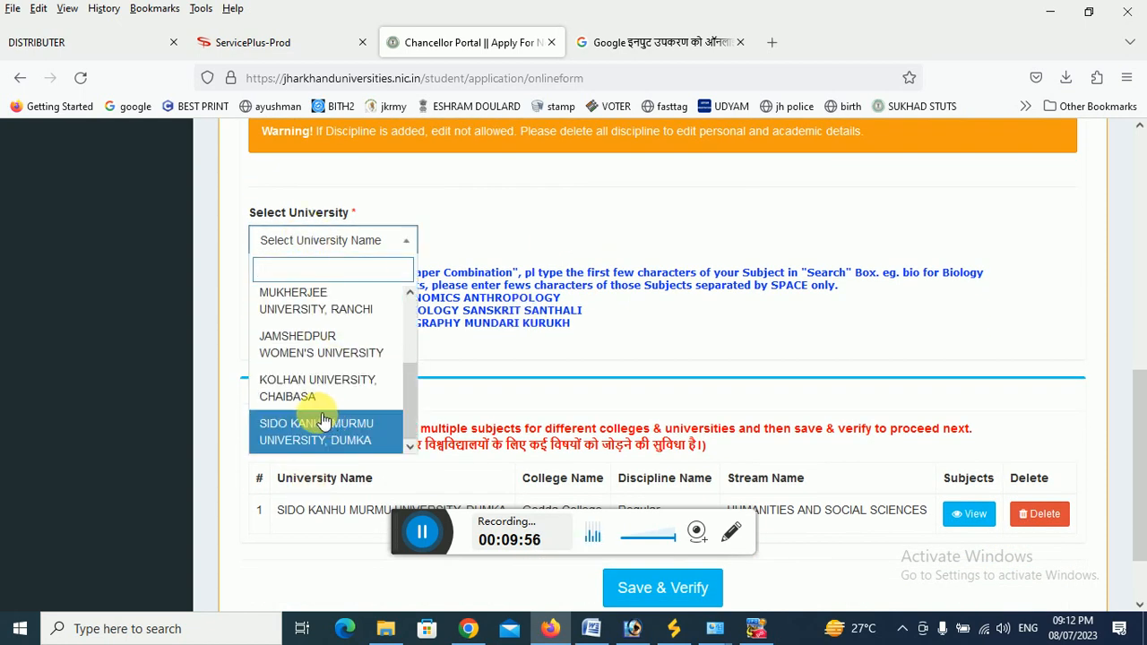
scroll(324, 421, up, 2)
click(539, 215)
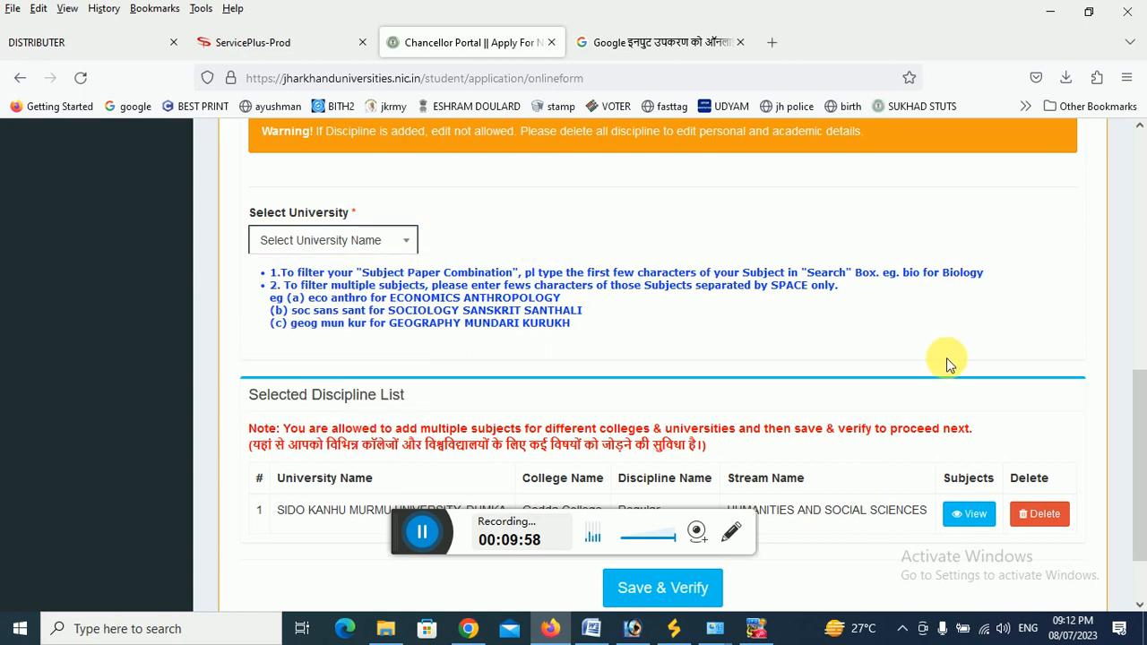
scroll(932, 345, up, 5)
scroll(921, 336, down, 7)
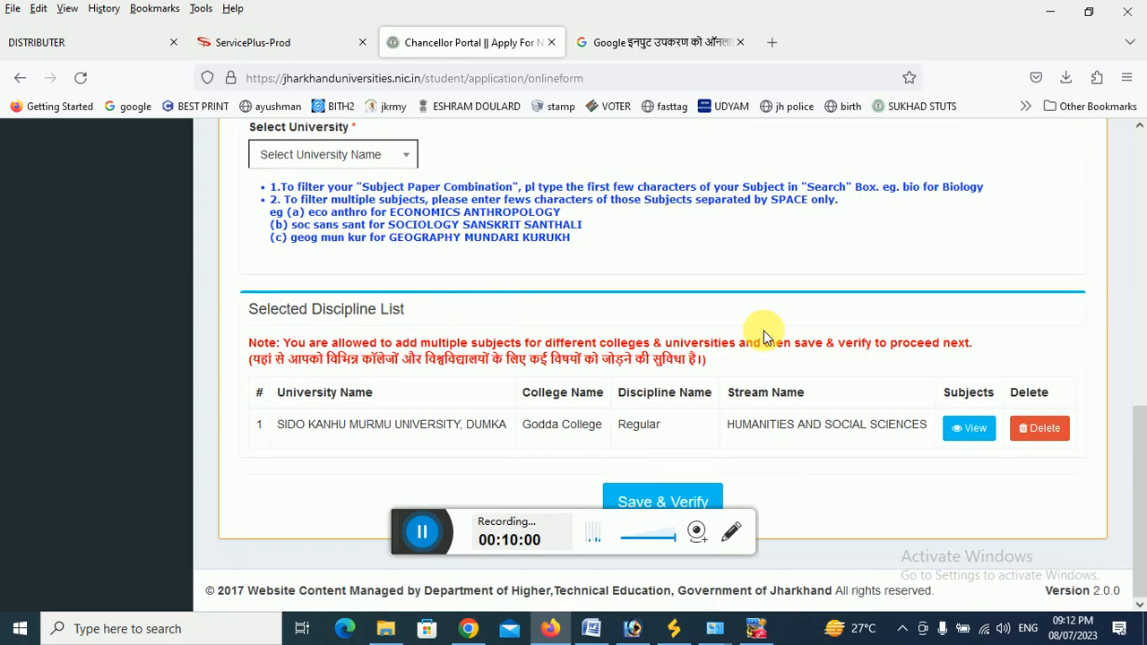
Step: Save and verify the application, ticking all five information sections and the declaration that the provided information is true
click(676, 506)
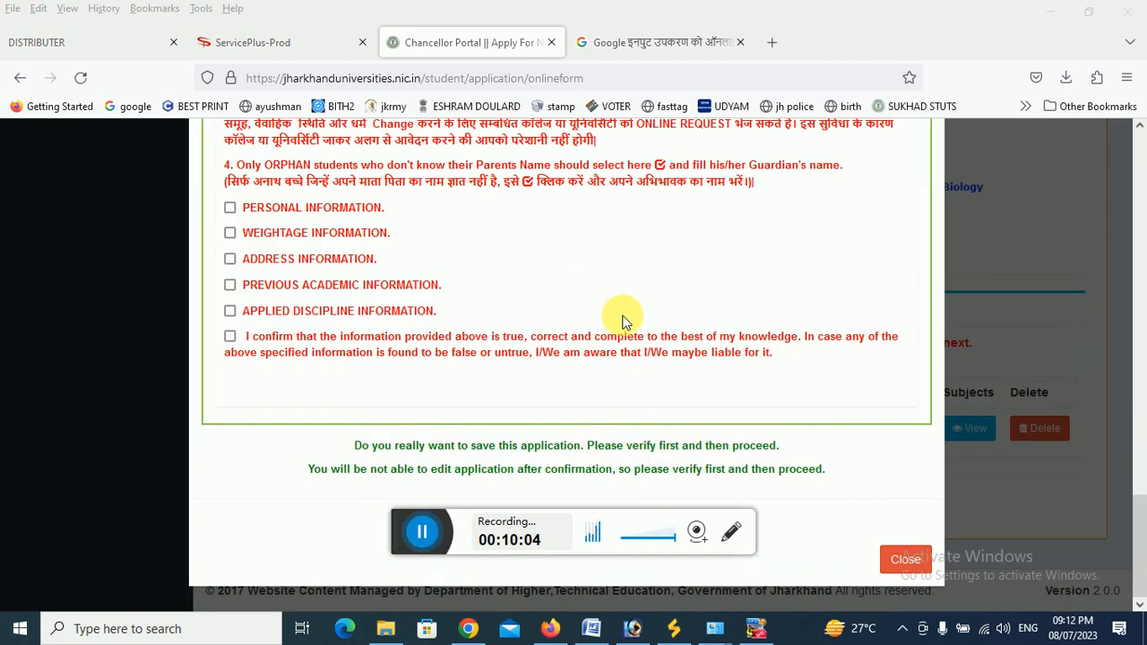
click(230, 209)
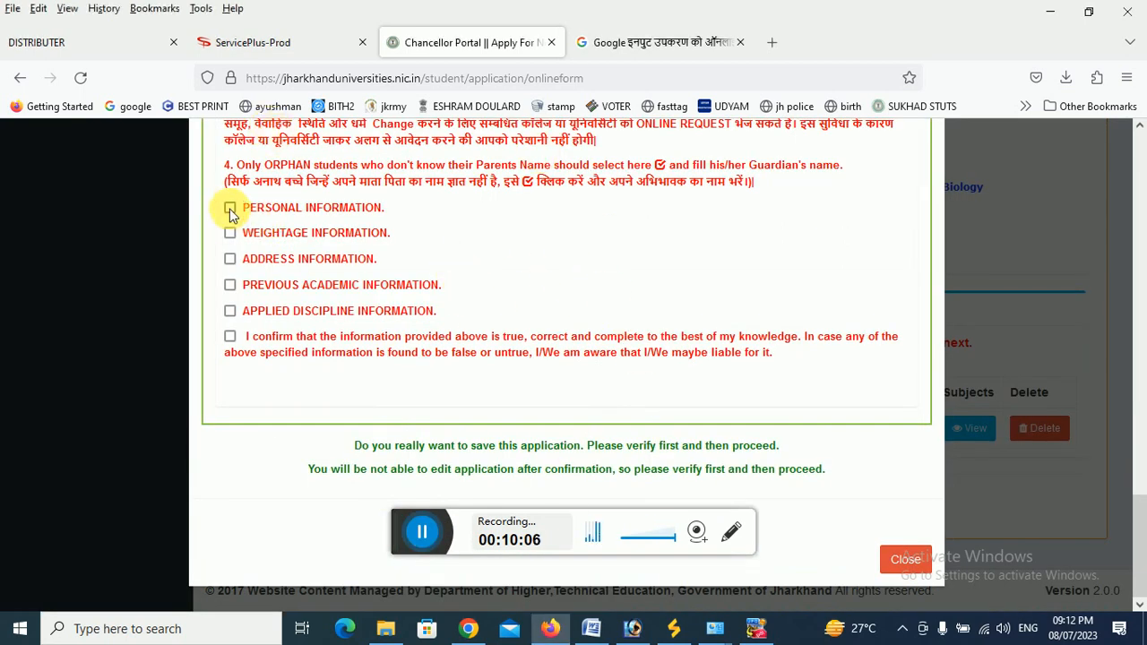
click(231, 209)
click(230, 233)
click(230, 259)
click(230, 284)
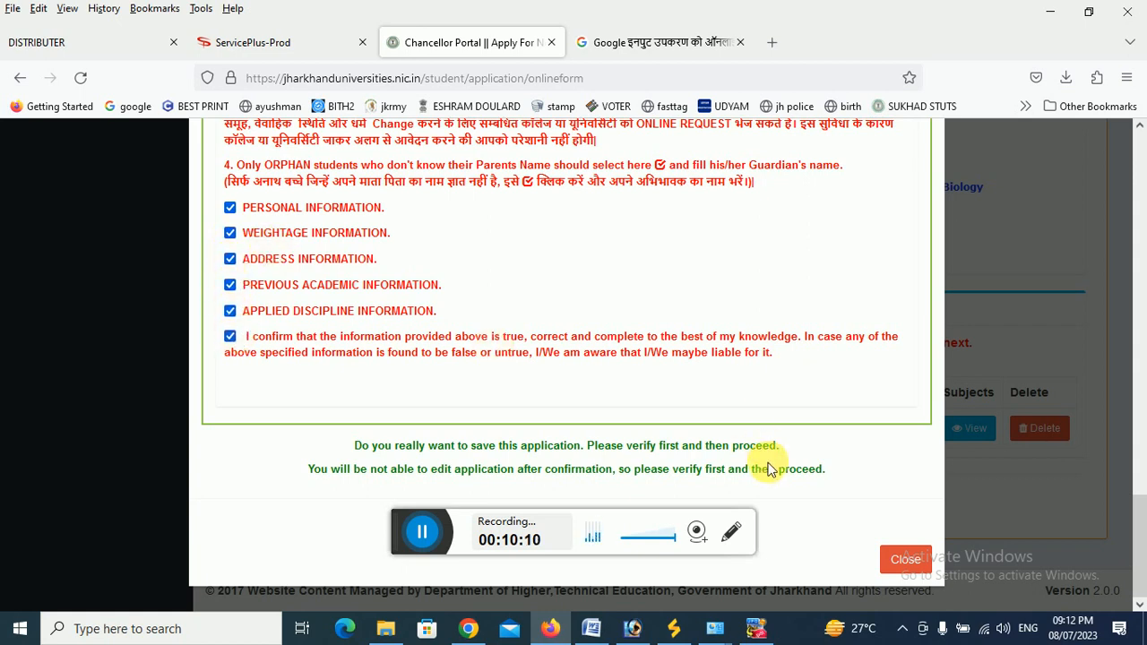
click(421, 535)
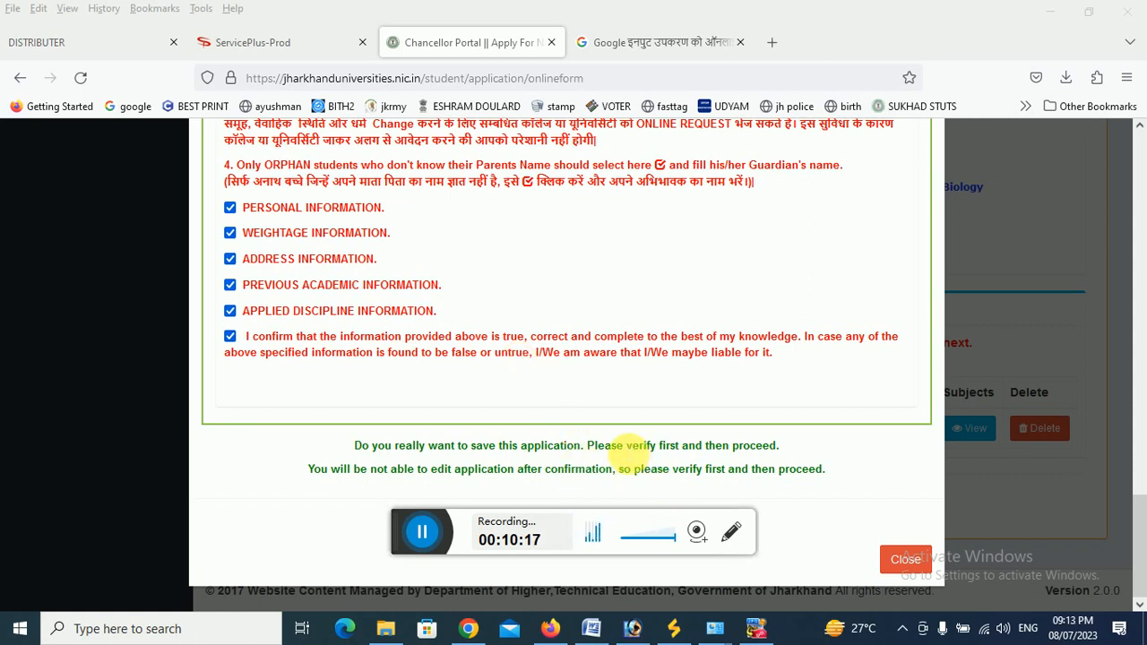
click(426, 534)
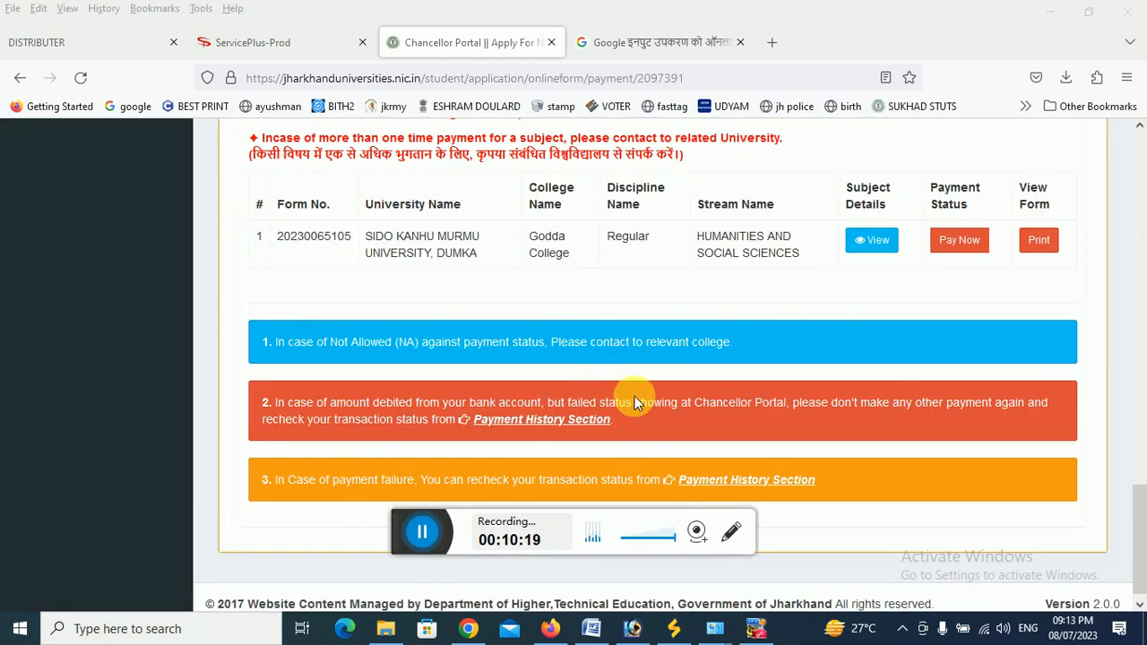
Step: Start the fee payment for the Godda College application using the PayU payment gateway
scroll(634, 394, up, 1)
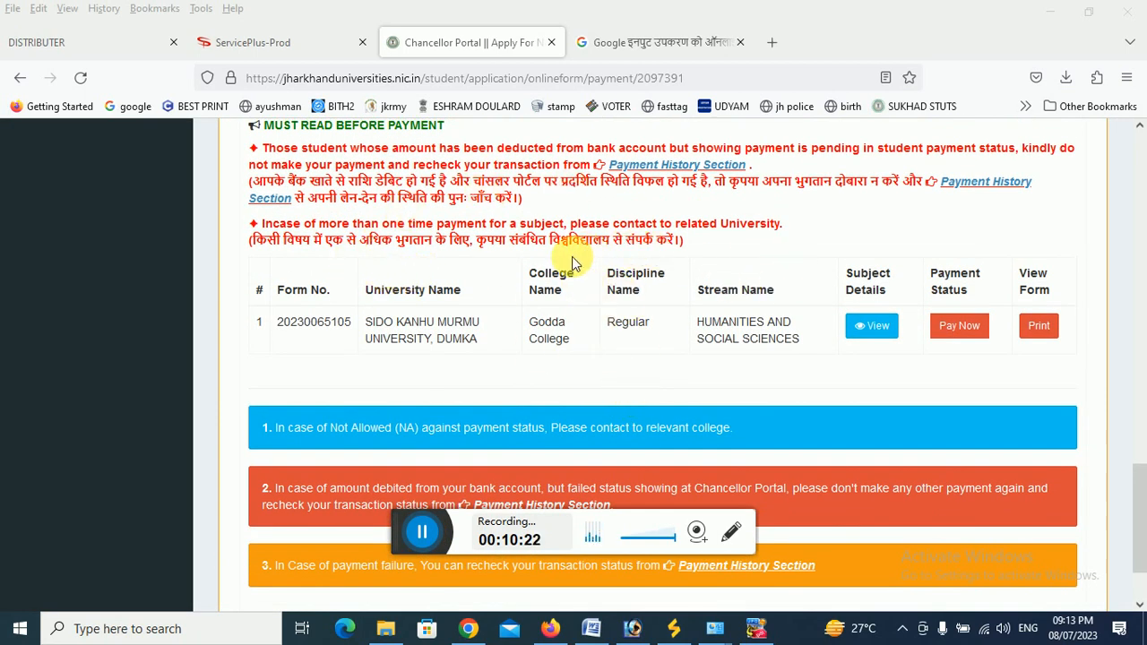
scroll(582, 287, down, 2)
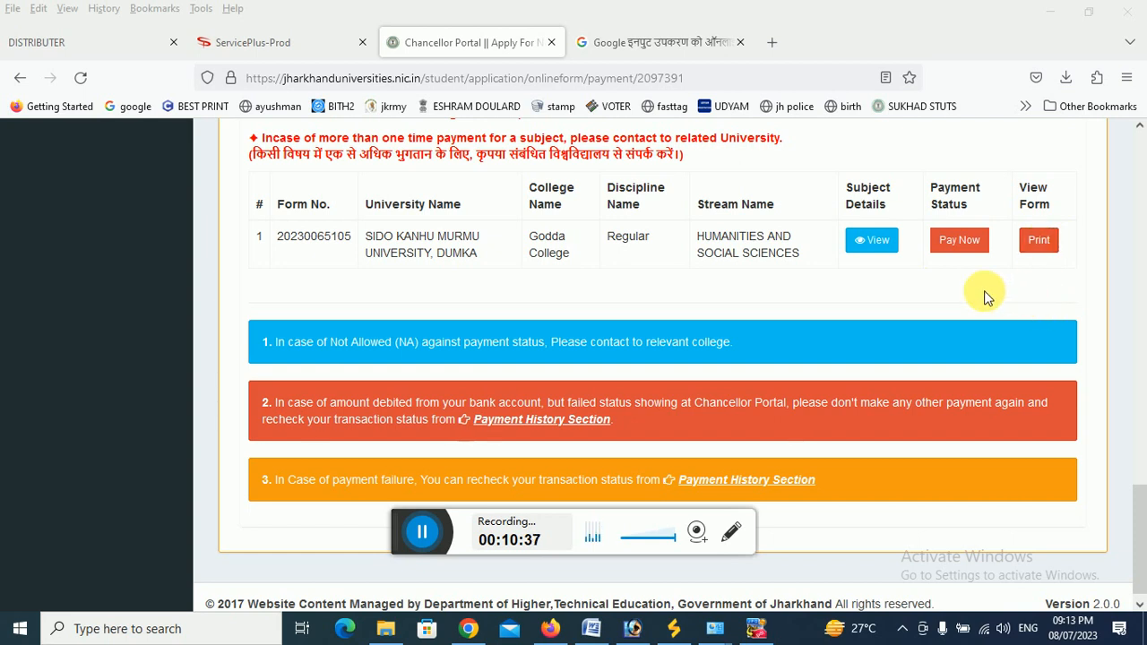
scroll(983, 295, down, 1)
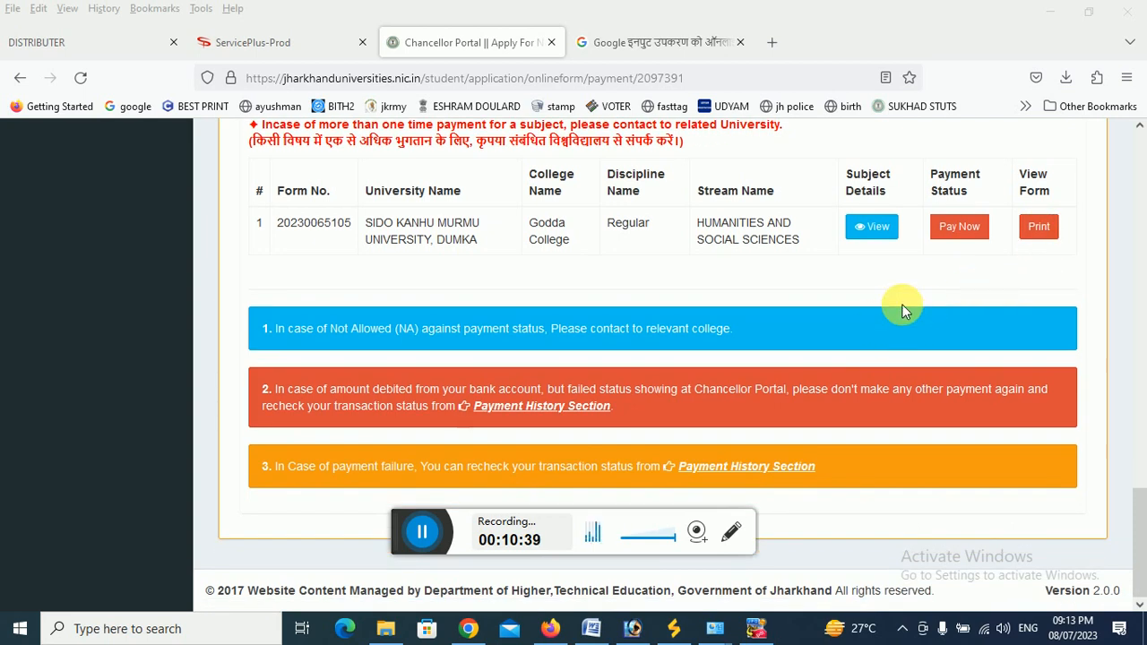
click(967, 240)
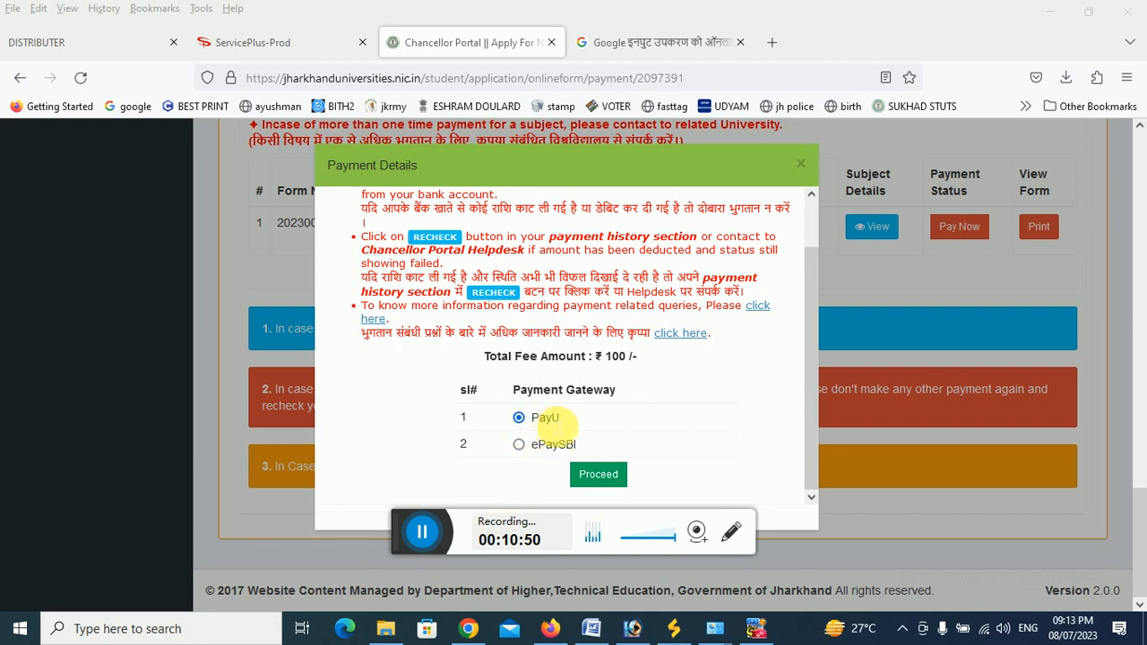
click(422, 532)
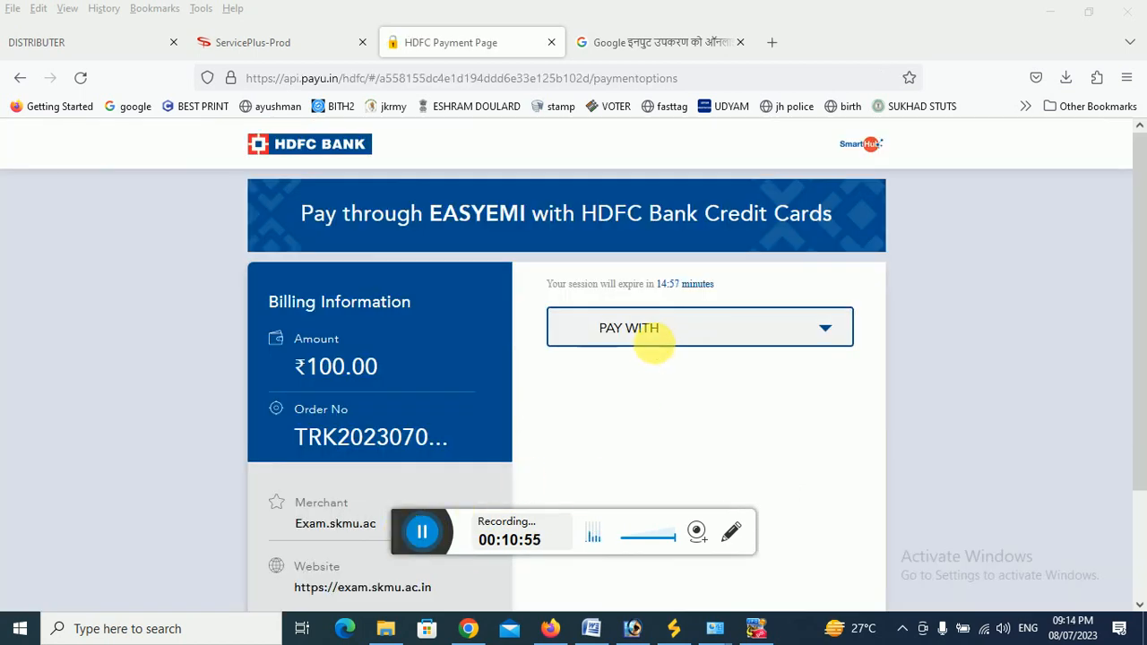
click(639, 333)
scroll(717, 439, down, 3)
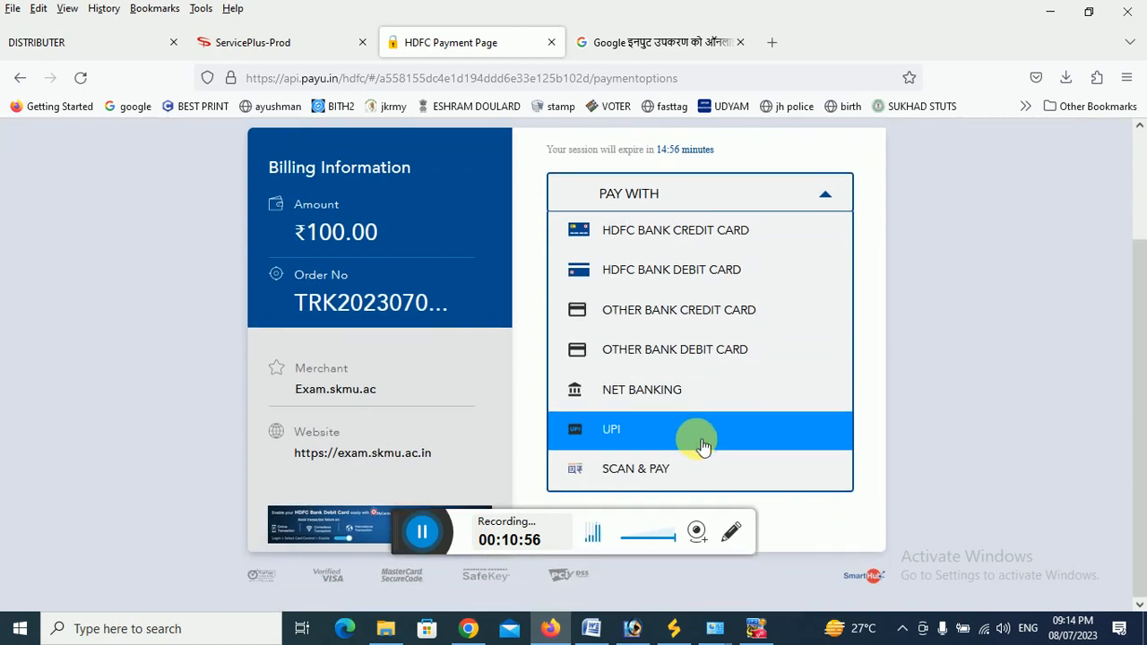
click(622, 434)
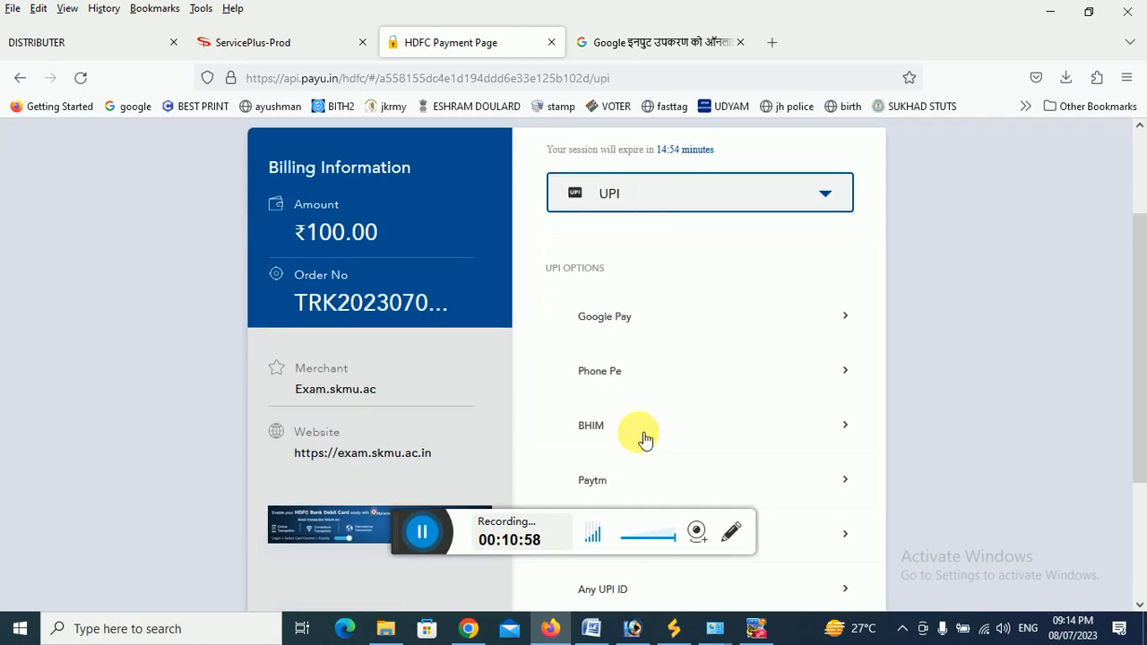
click(606, 376)
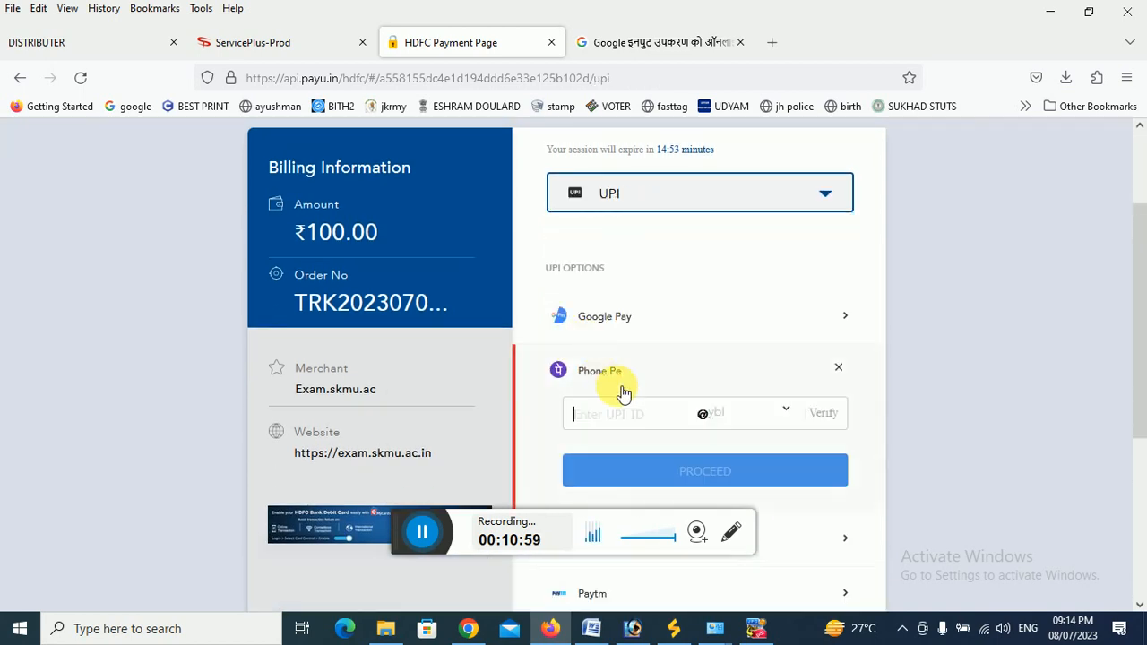
click(790, 414)
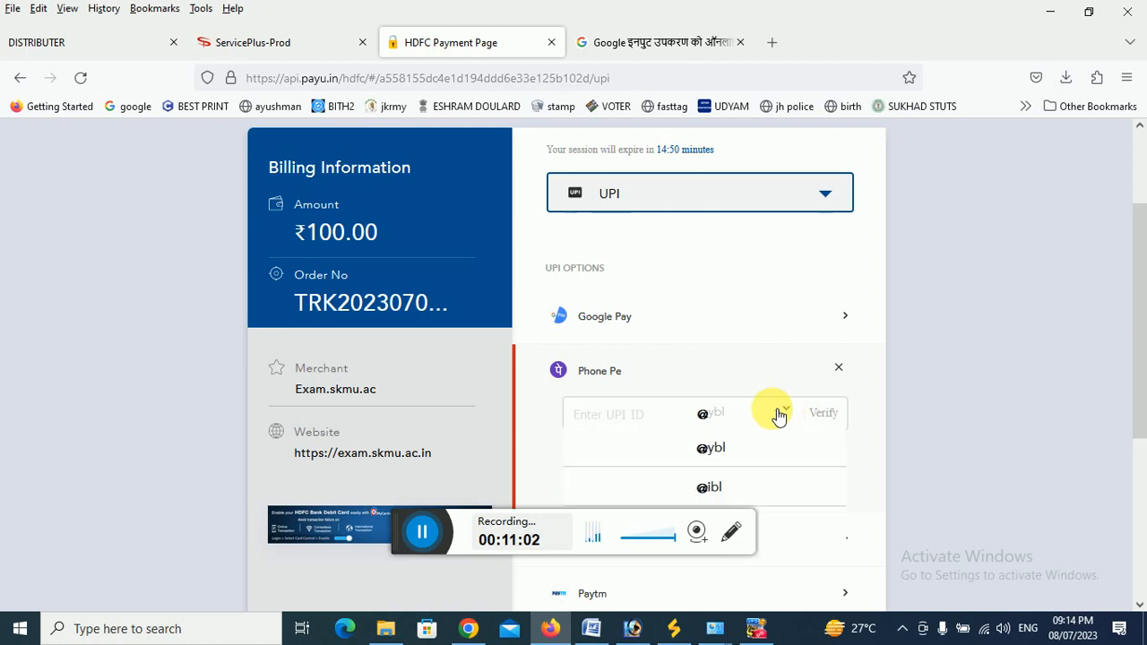
click(733, 453)
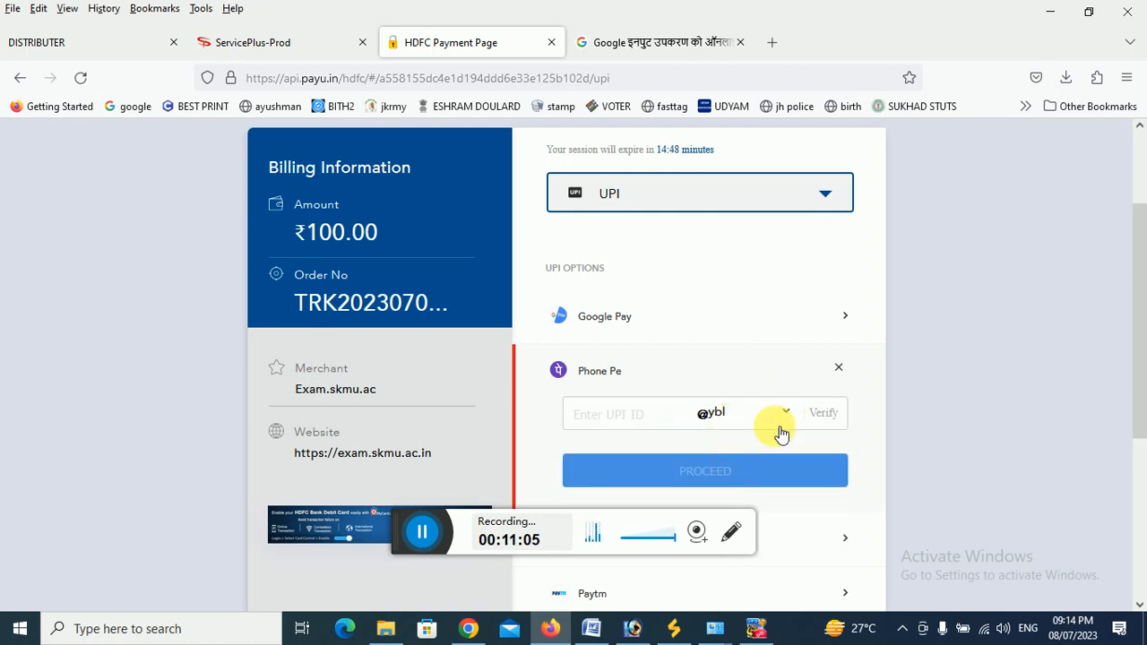
click(766, 414)
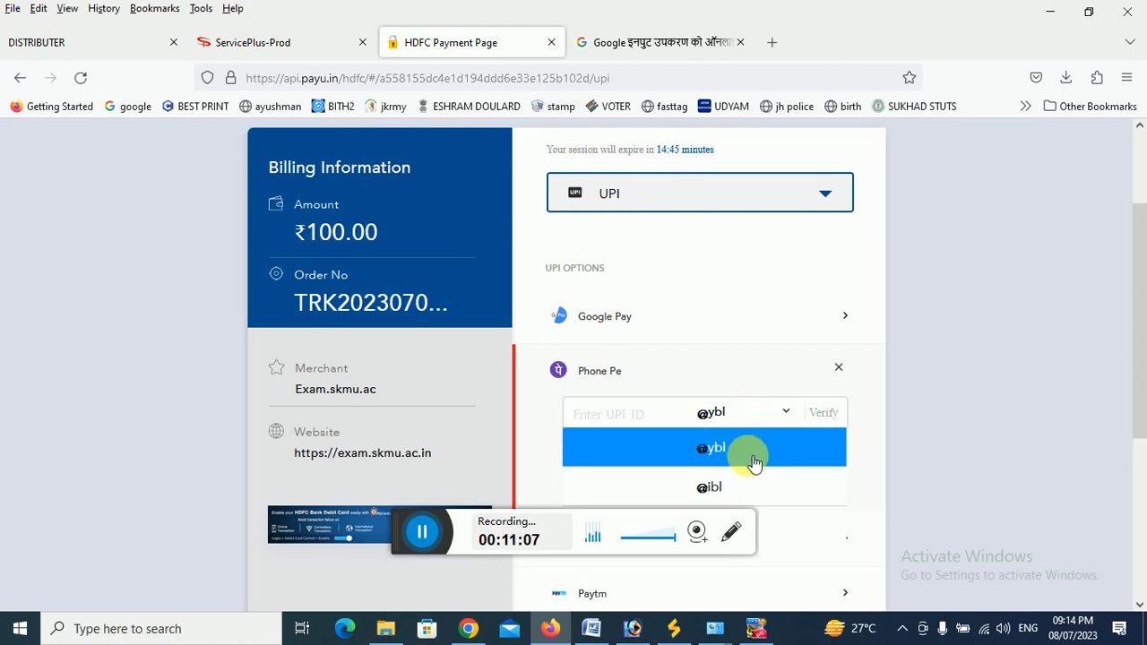
scroll(748, 448, down, 2)
scroll(744, 384, up, 2)
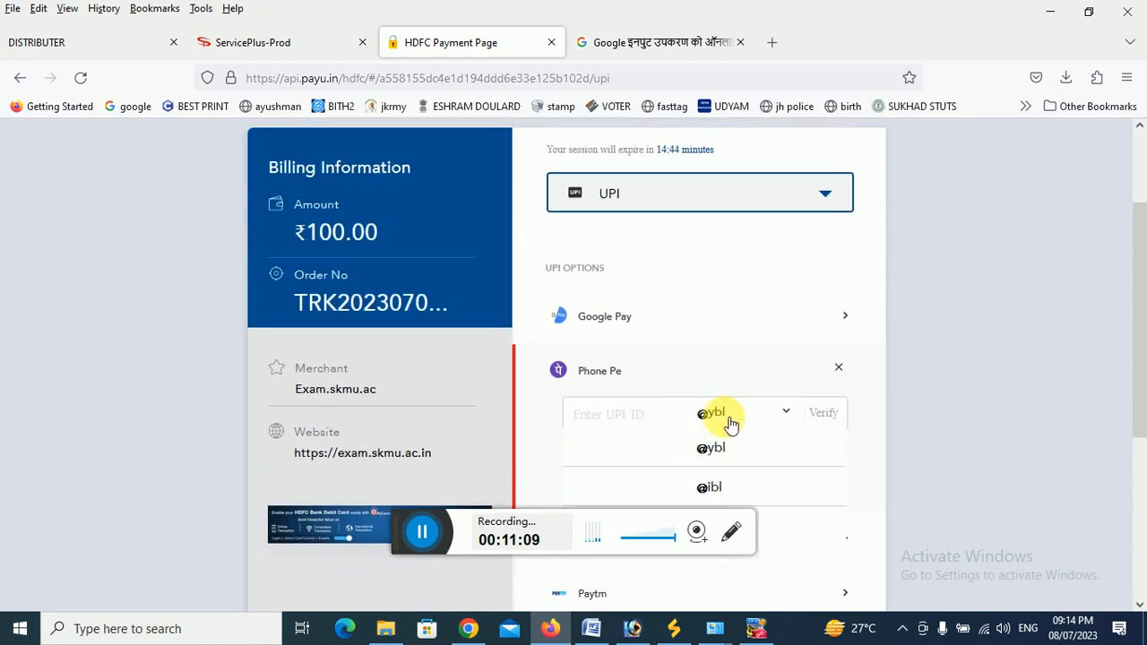
click(725, 413)
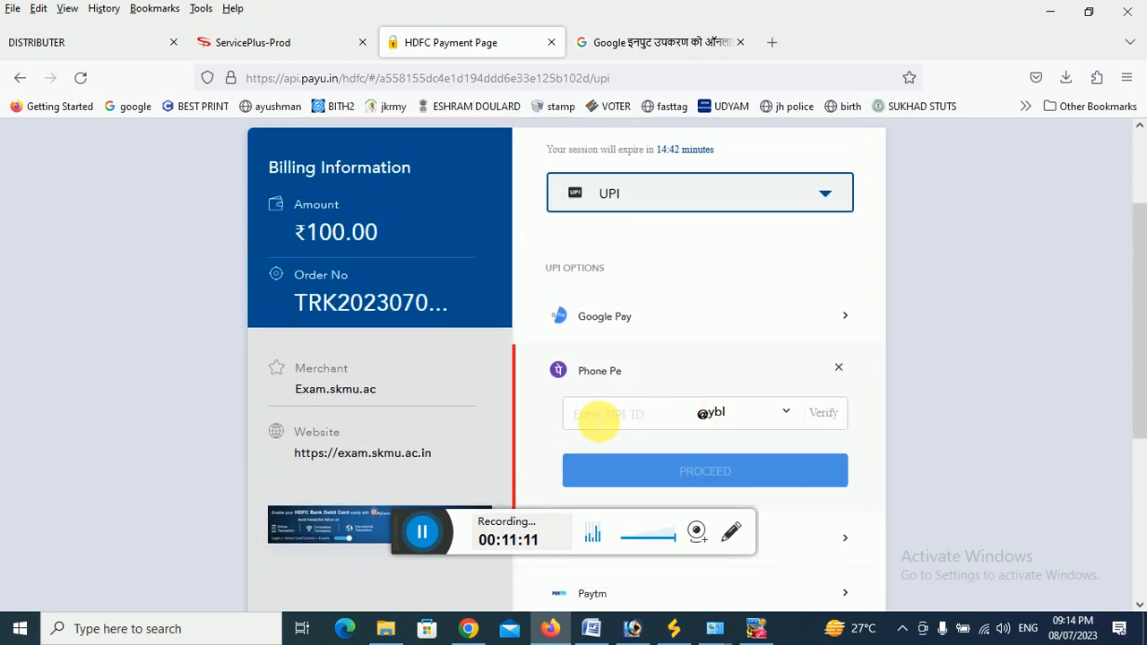
click(422, 534)
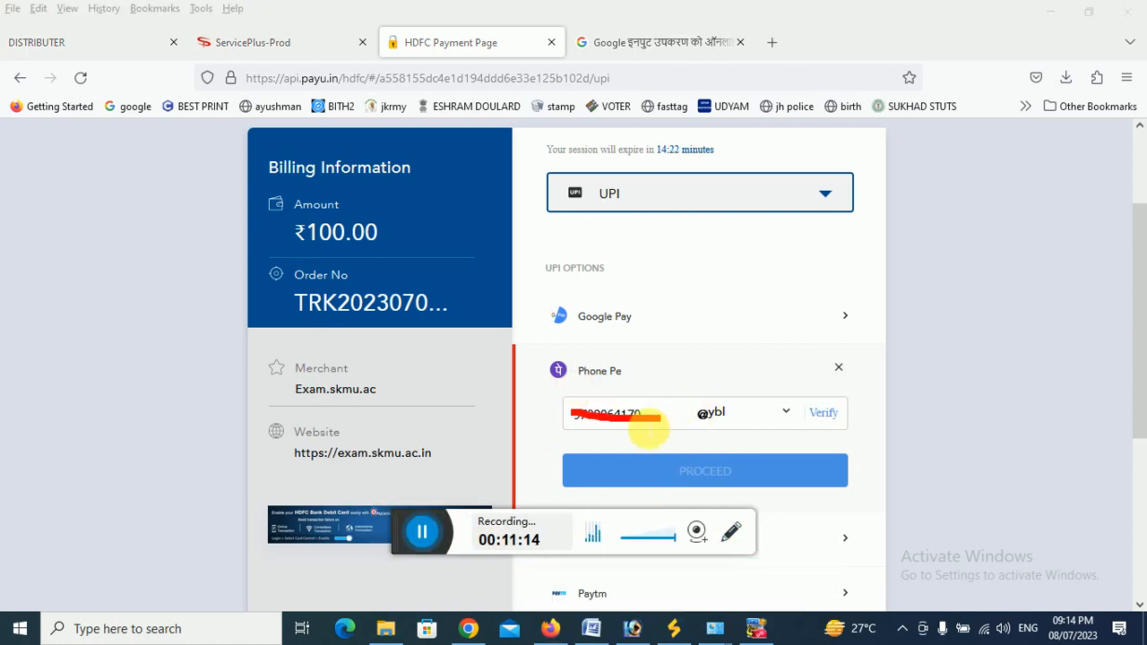
click(840, 418)
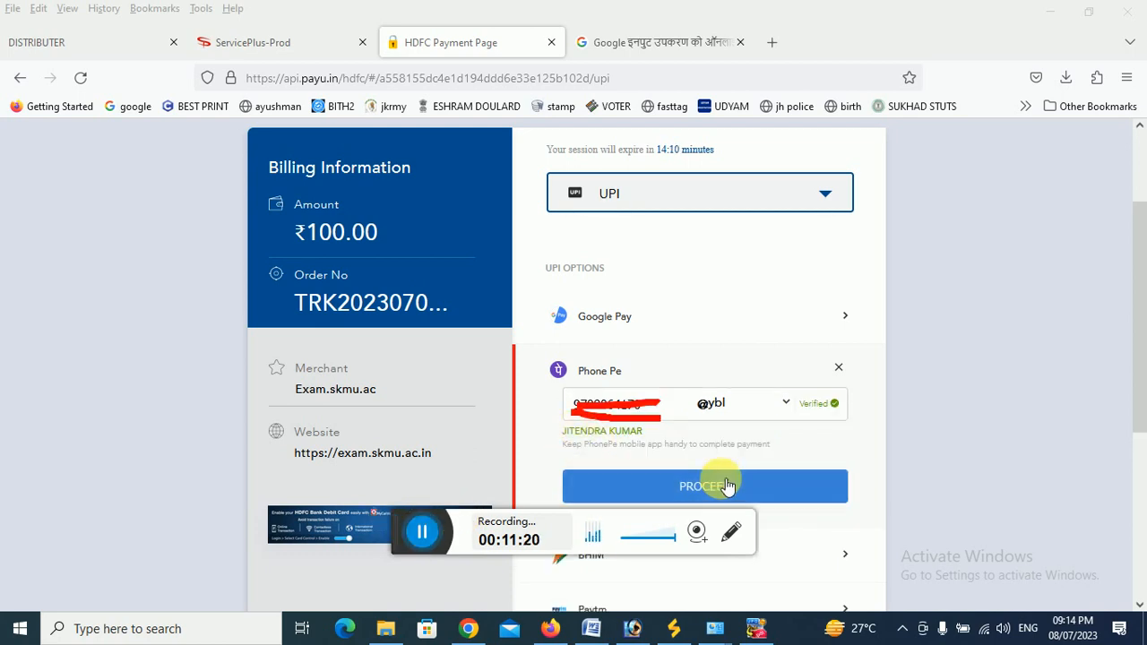
Step: Proceed with the verified Phone Pe payment of the application fee and go to the payment dashboard
click(424, 535)
click(425, 535)
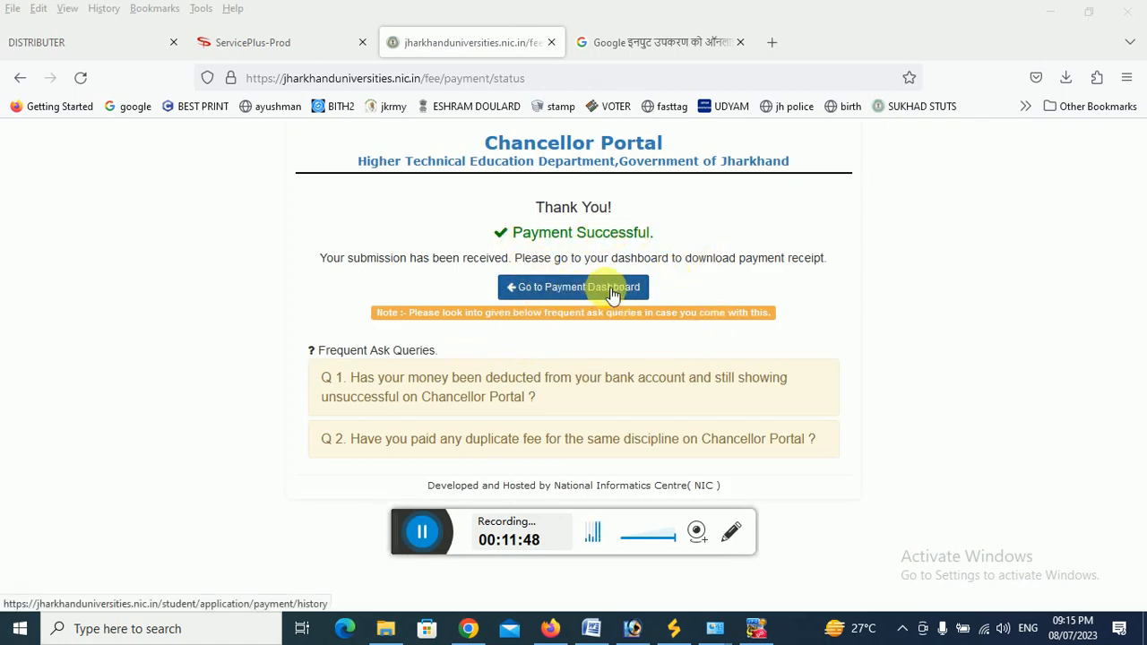
click(421, 532)
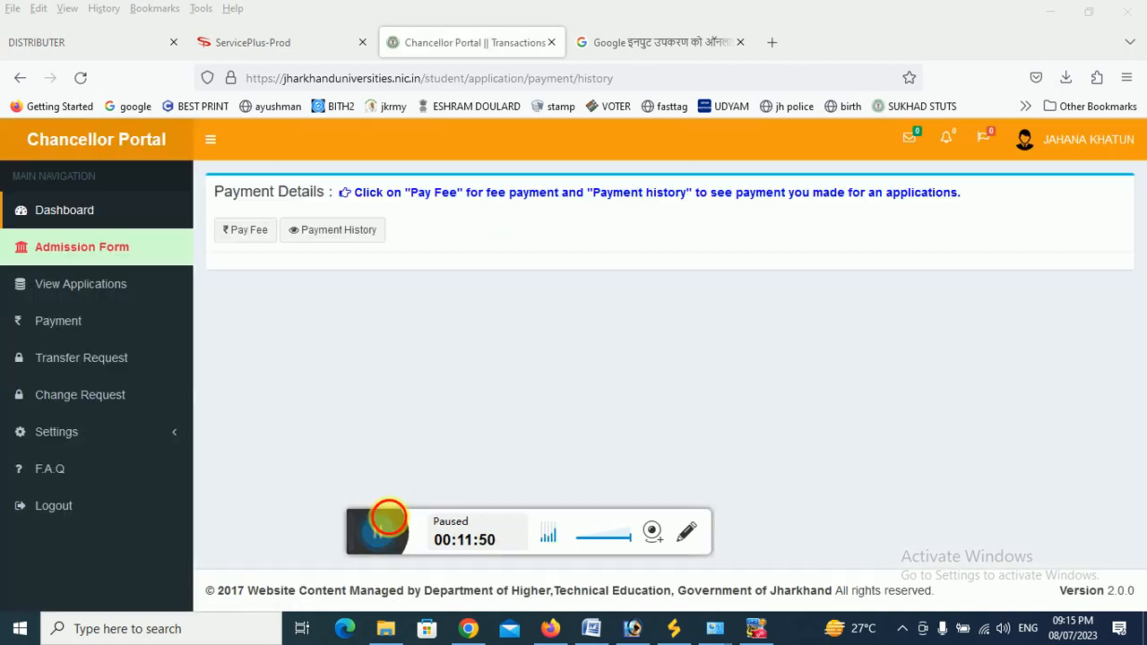
Step: Display the payment history with the Godda College application fee transaction
click(384, 522)
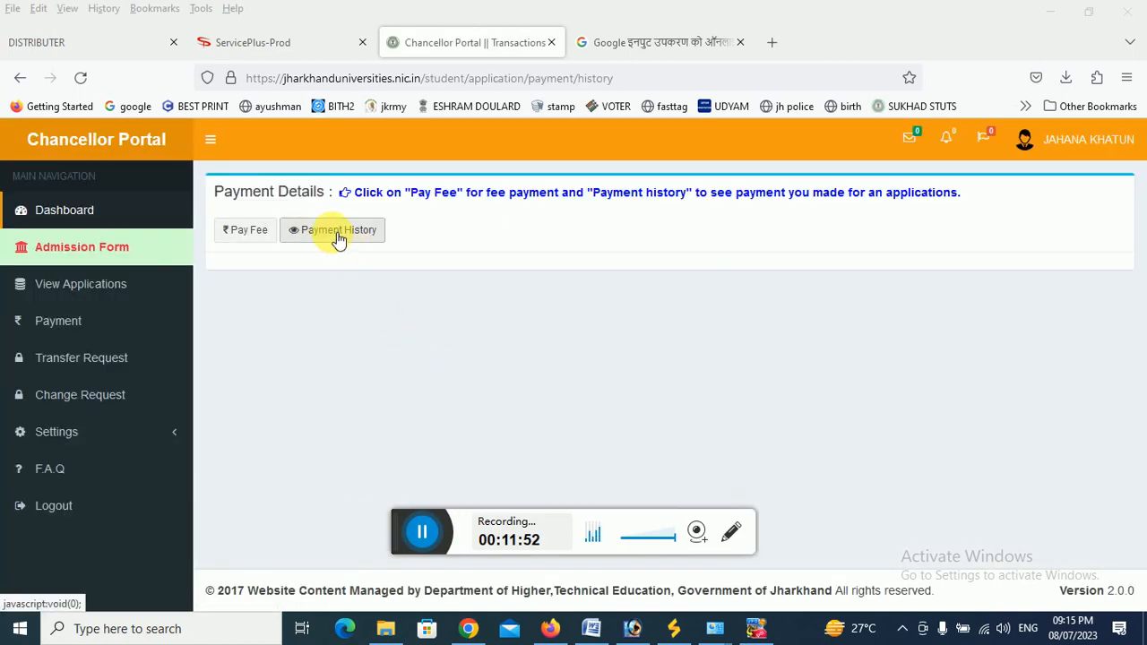
click(425, 529)
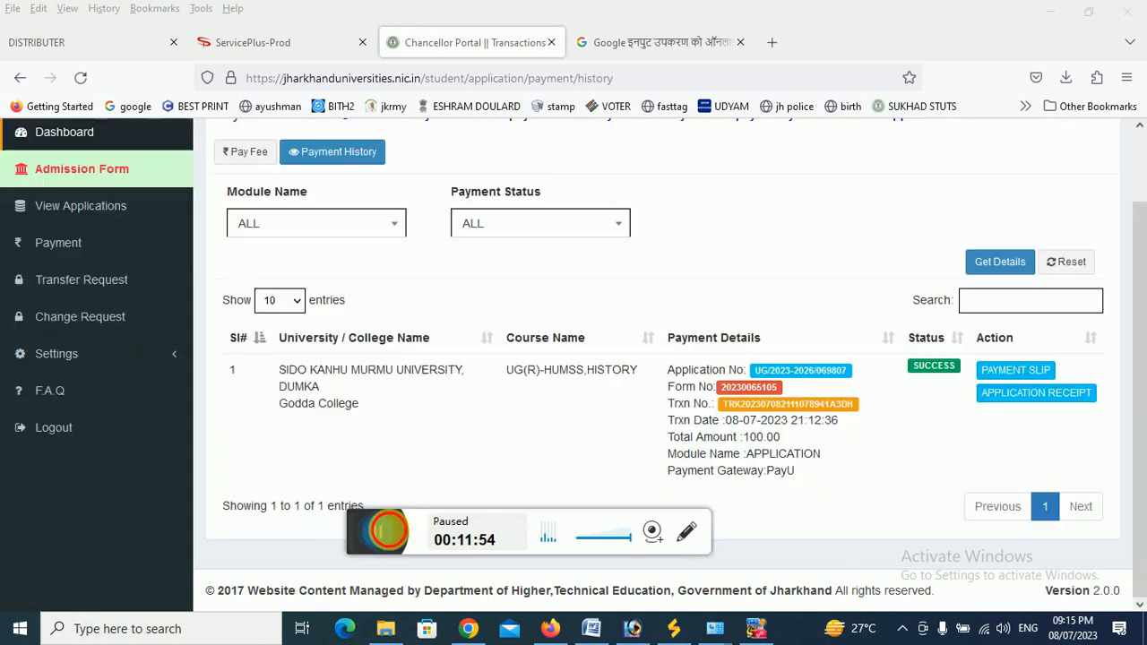
click(382, 525)
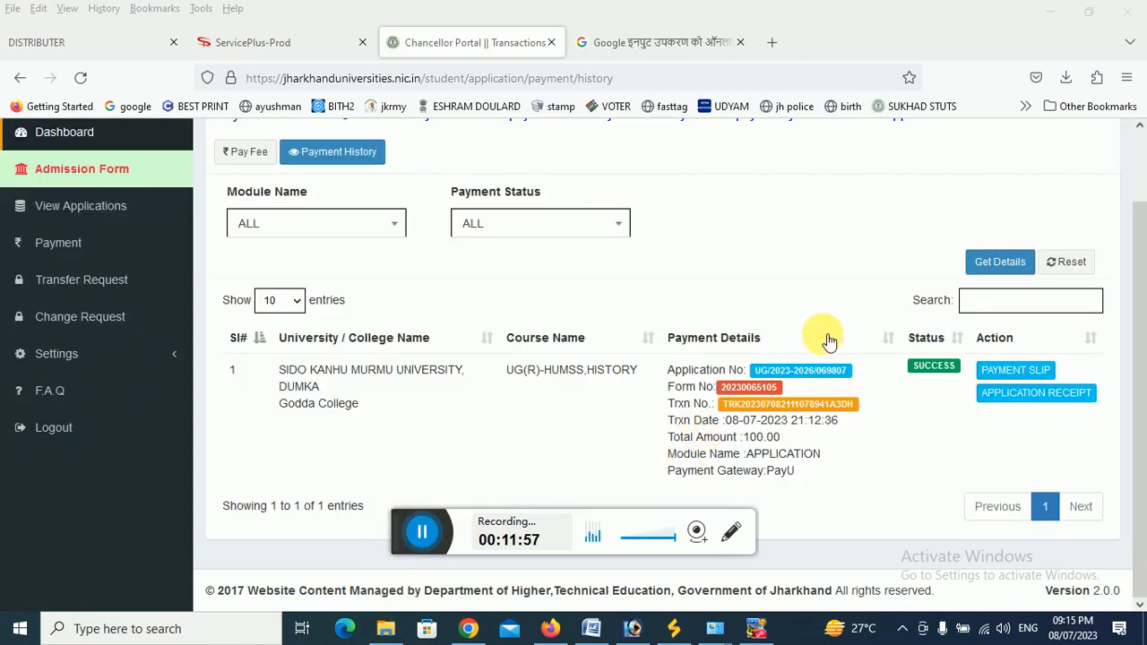